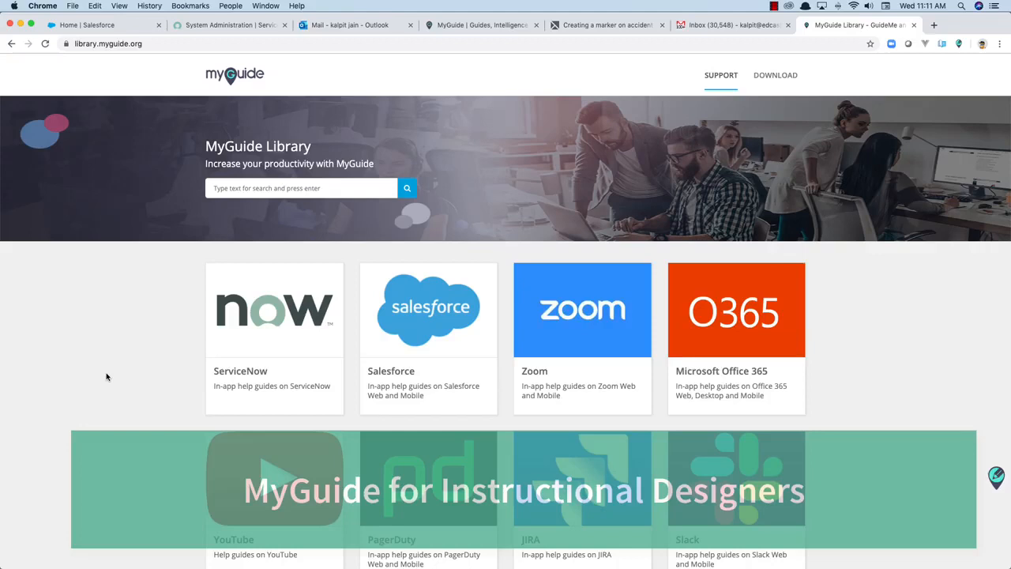
Switch to the myguide.org website and open its Library page
left_click(162, 45)
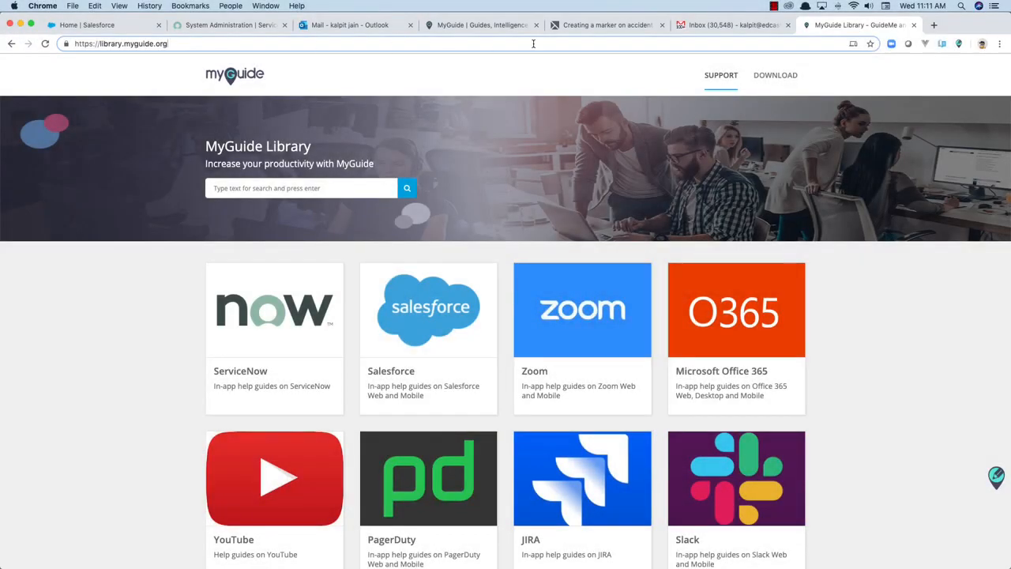
left_click(482, 24)
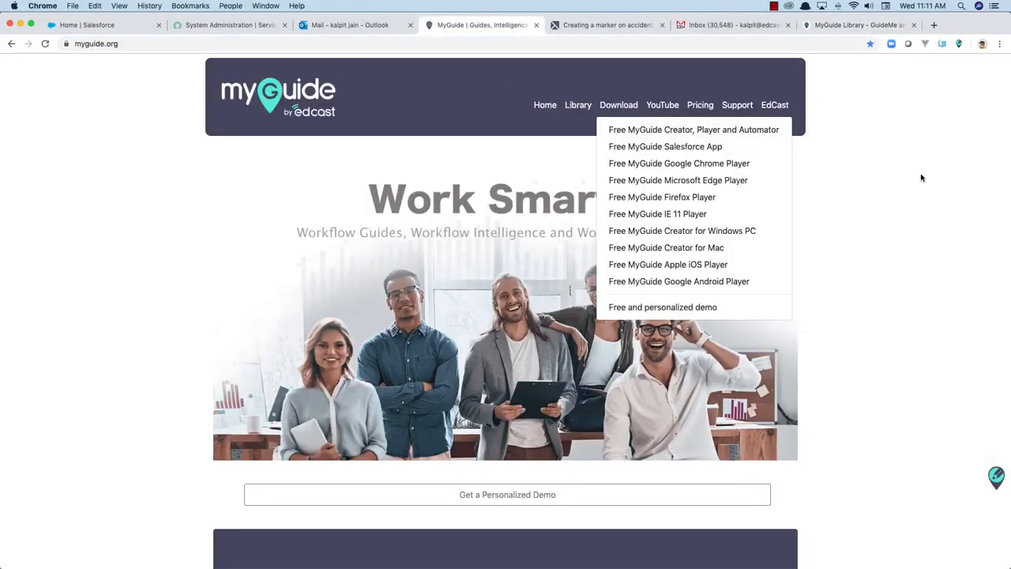
left_click(157, 46)
left_click(92, 243)
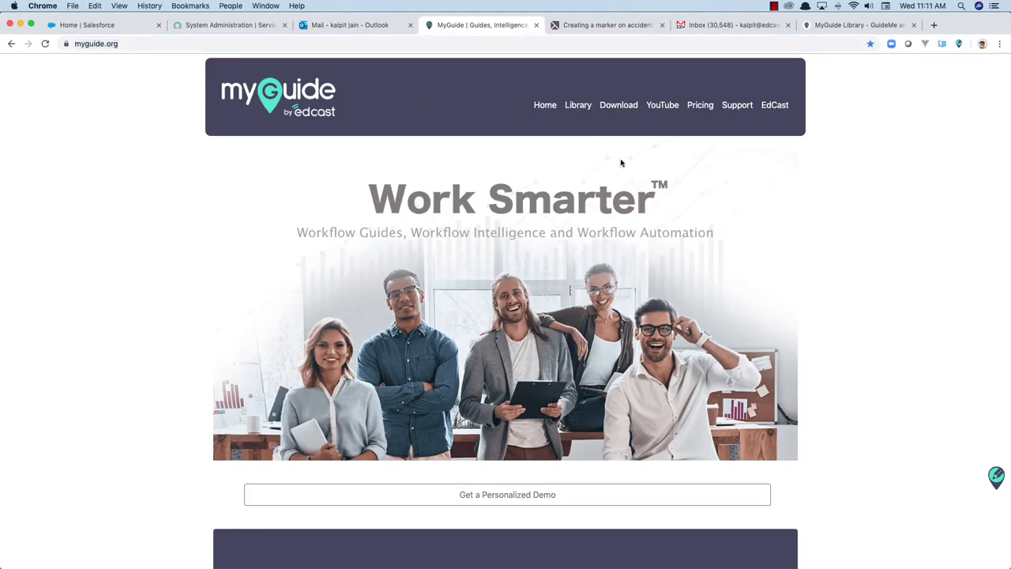
left_click(579, 106)
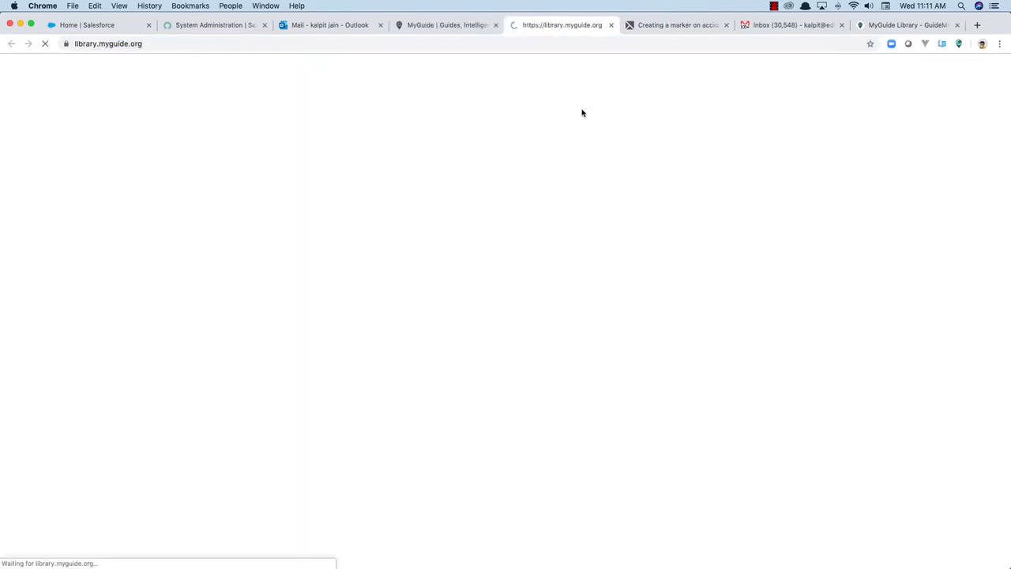
Open the Apple Watch guide on sending an emergency SOS from the Apple Mac and iOS category and look through its steps
scroll(561, 203, "down", 4)
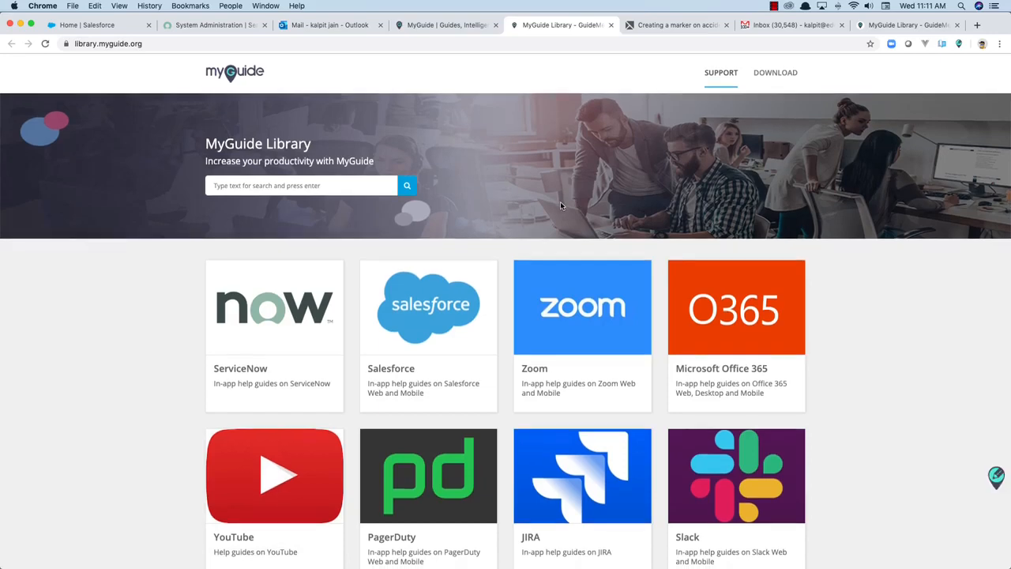
scroll(581, 332, "down", 2)
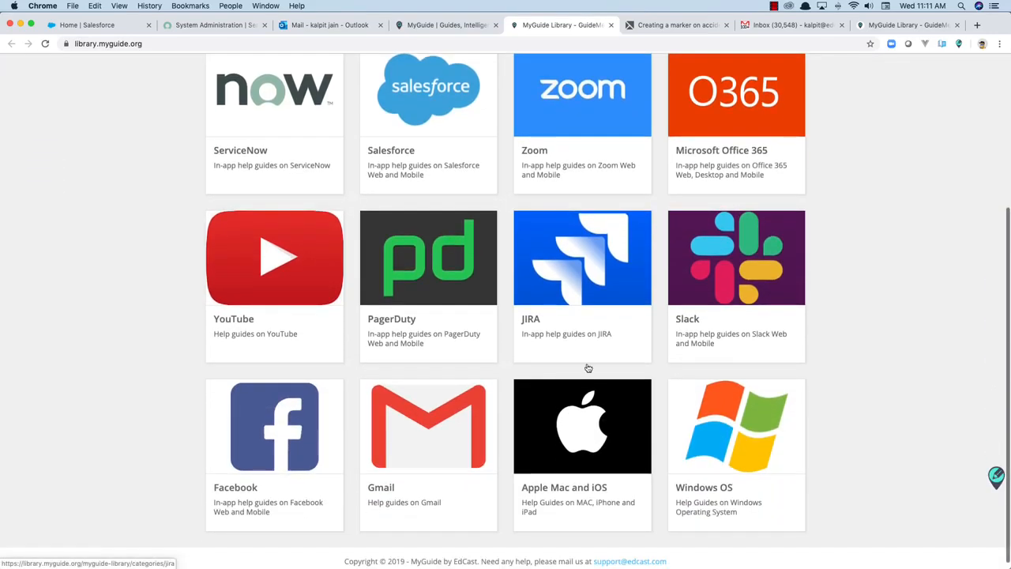
left_click(607, 427)
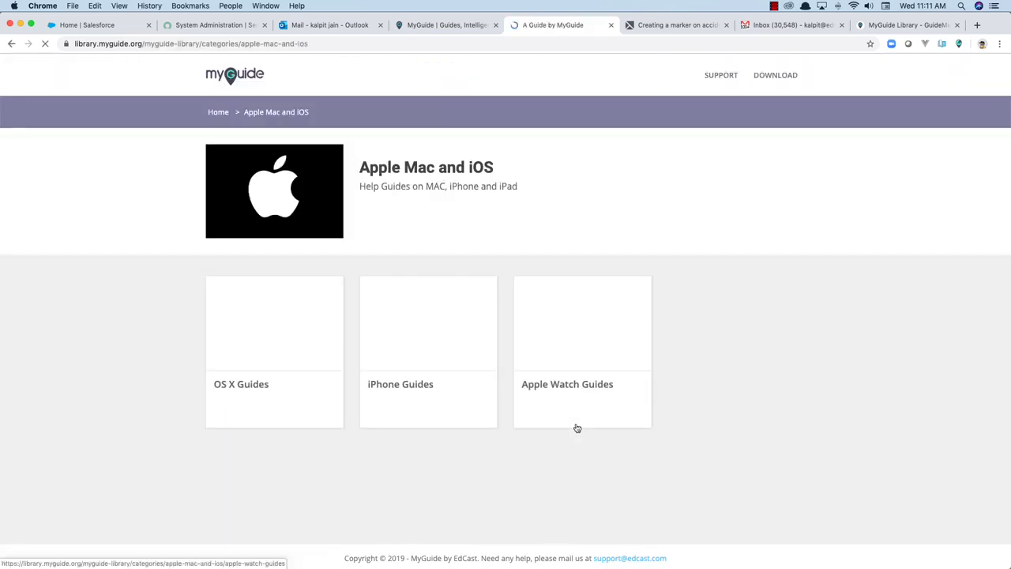
left_click(577, 425)
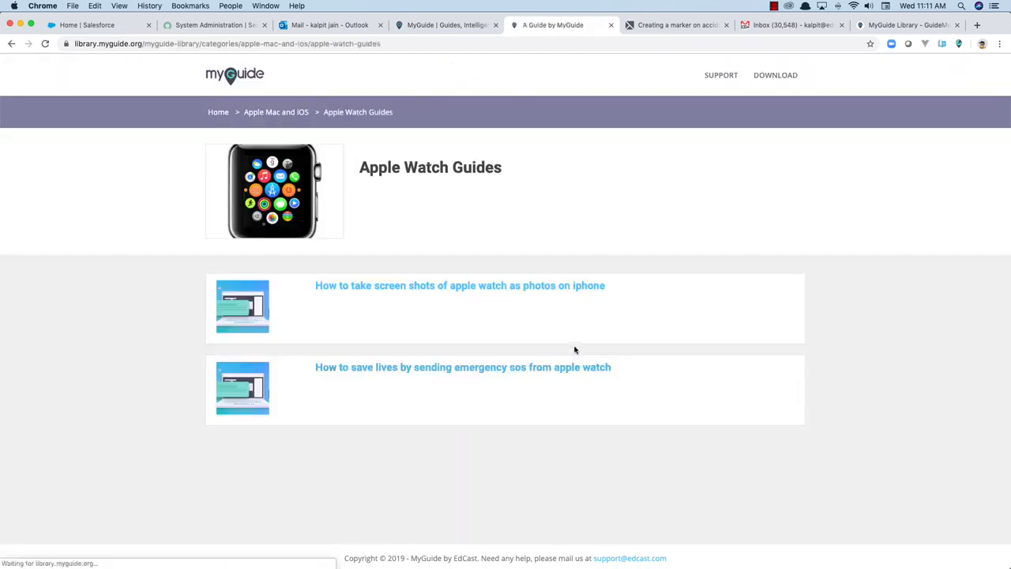
left_click(490, 369)
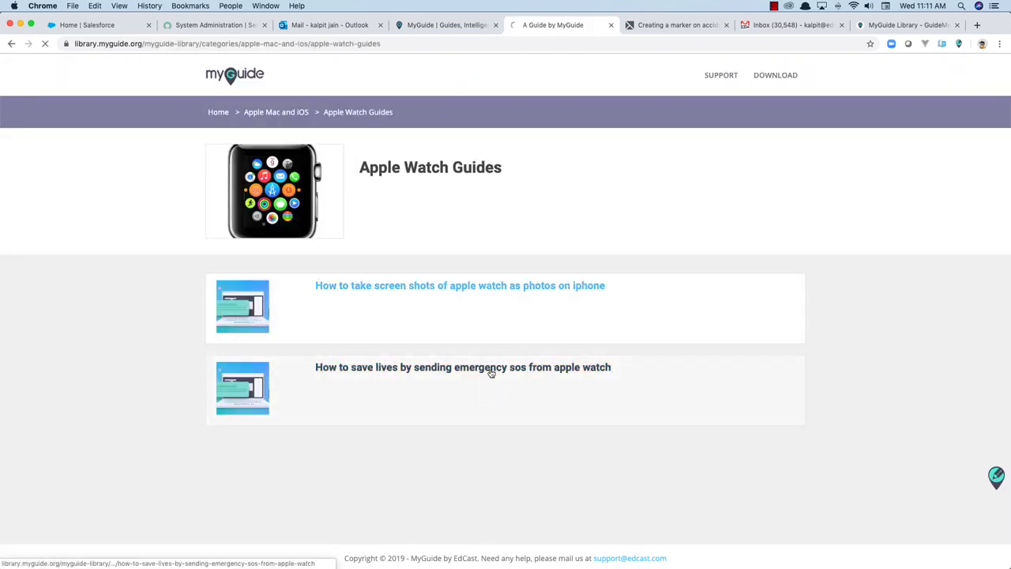
scroll(490, 373, "down", 5)
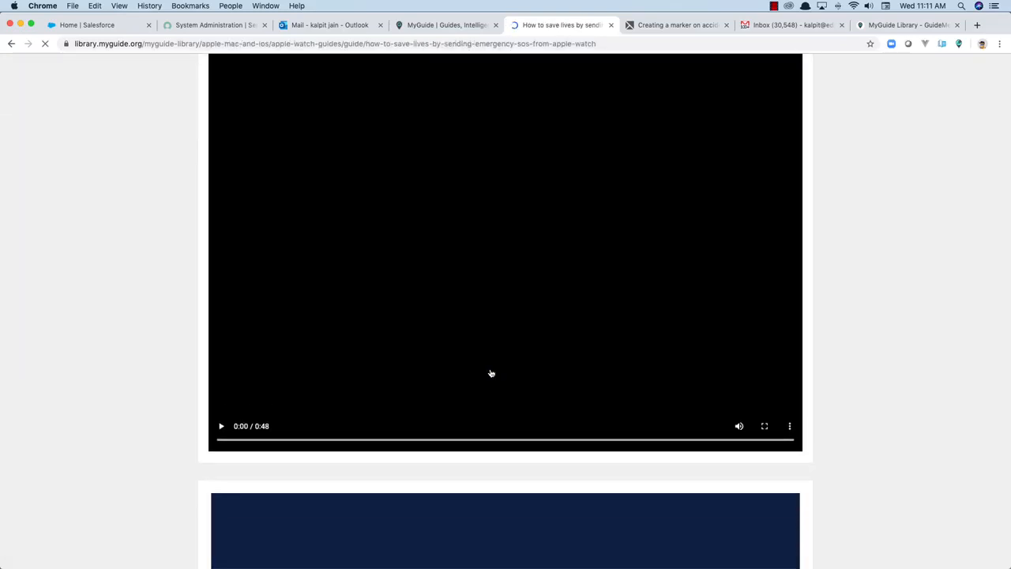
scroll(490, 372, "down", 5)
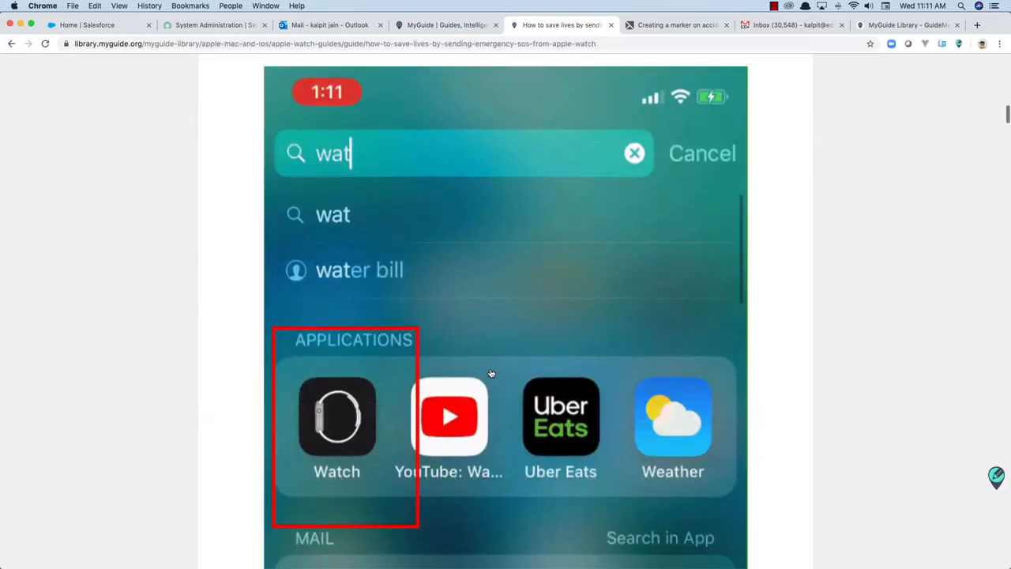
scroll(490, 373, "down", 2)
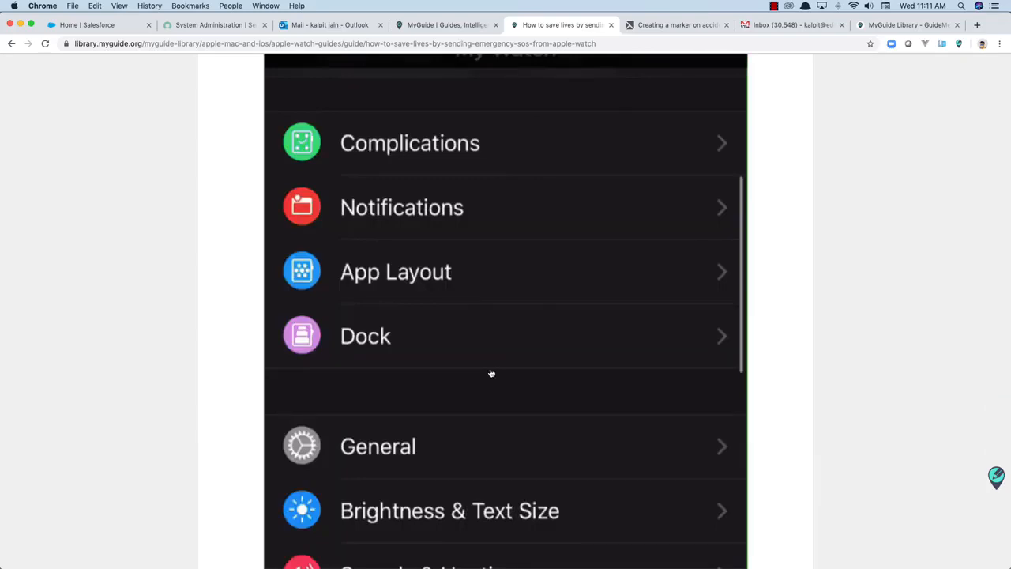
Go back from the Apple Watch guide to the MyGuide Library home page
left_click(11, 44)
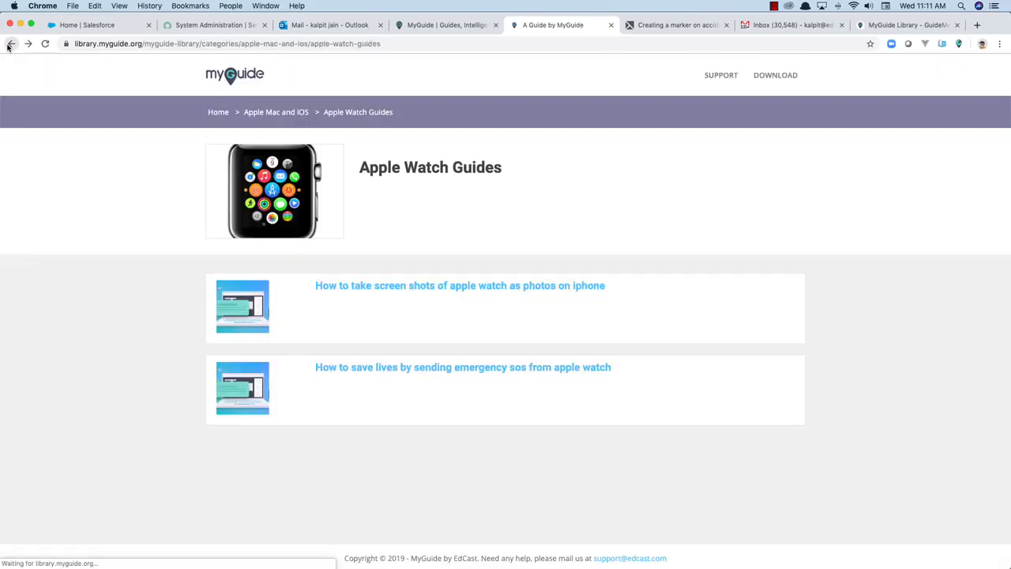
left_click(11, 44)
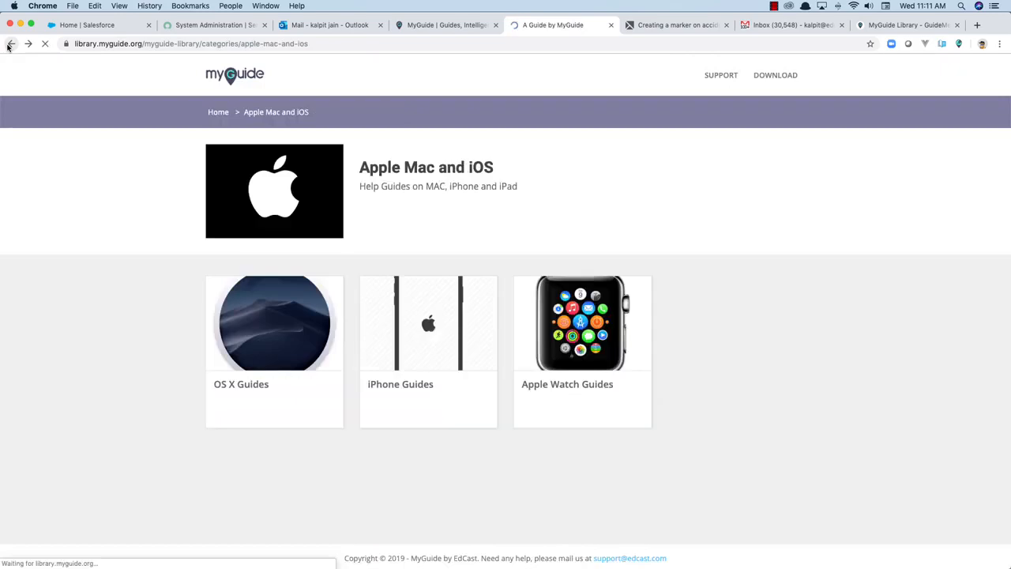
left_click(223, 117)
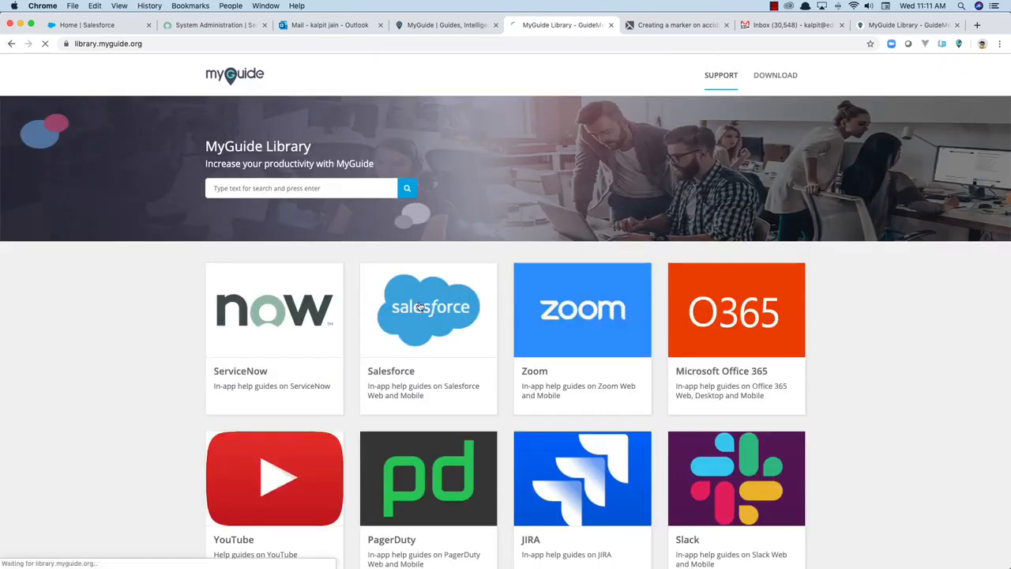
Open the guide How to Add a New User in Salesforce Lightning from Salesforce Web, Salesforce for Admins, Users, Roles & Profile
left_click(421, 307)
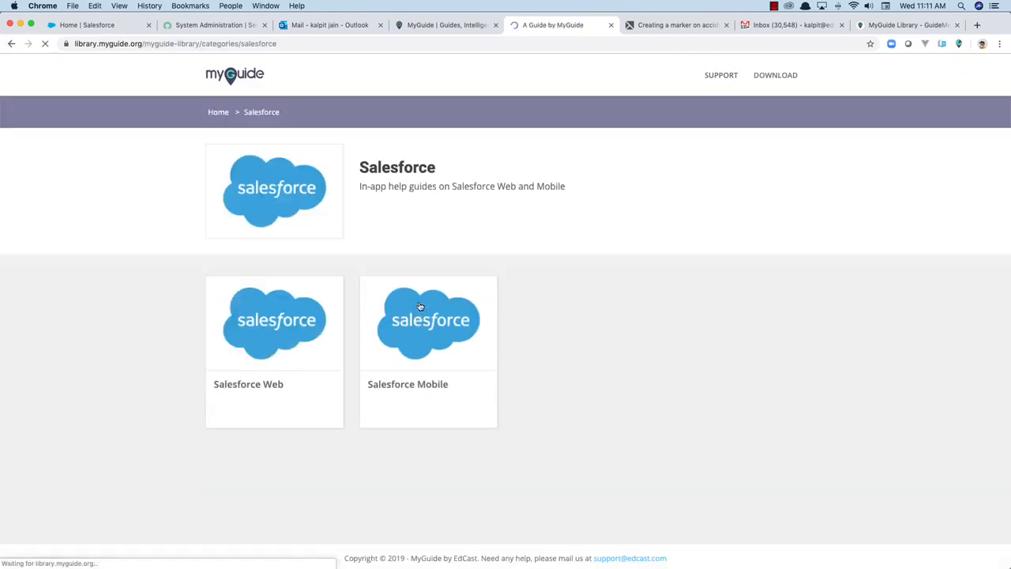
left_click(277, 330)
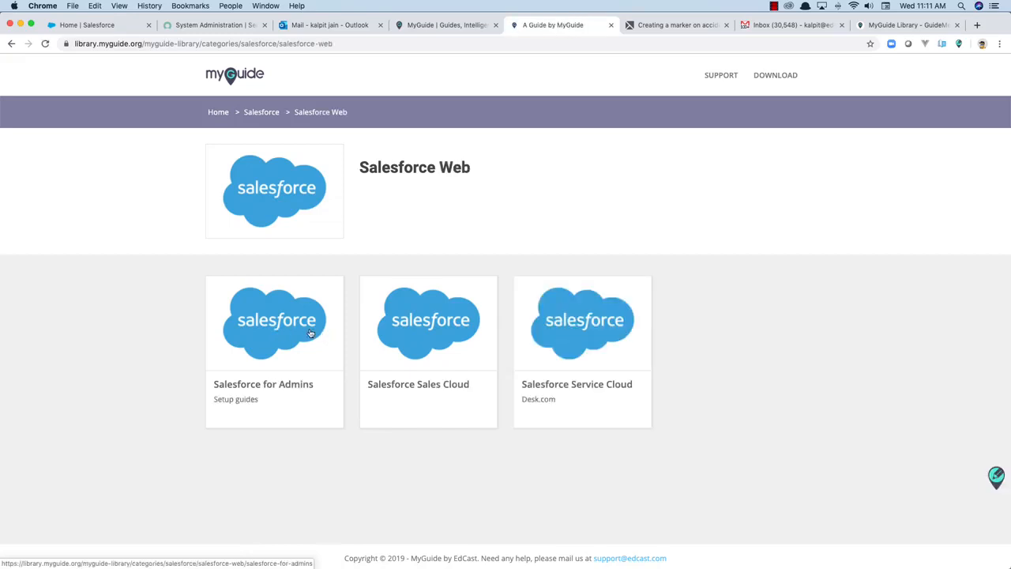
left_click(311, 333)
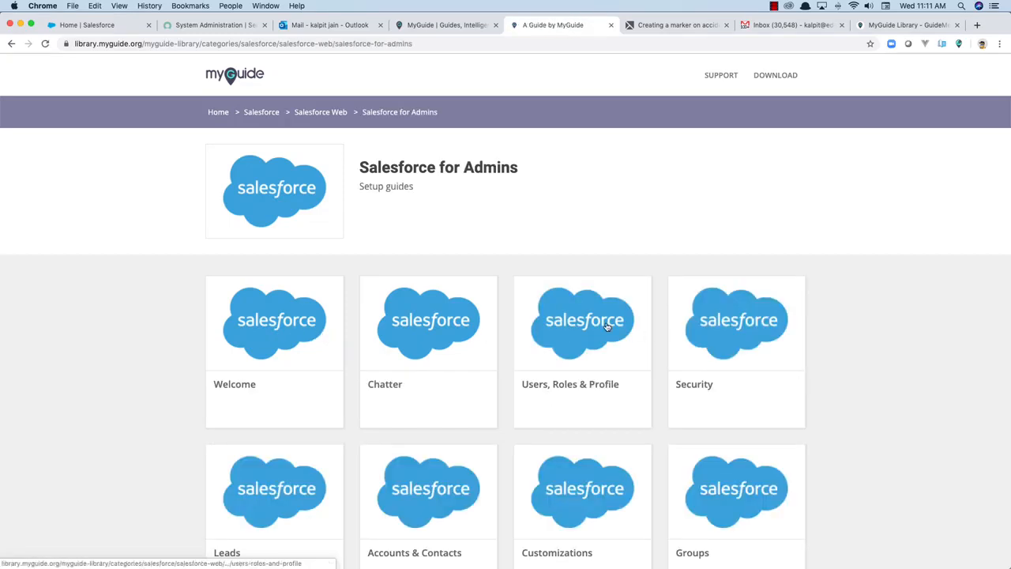
left_click(607, 327)
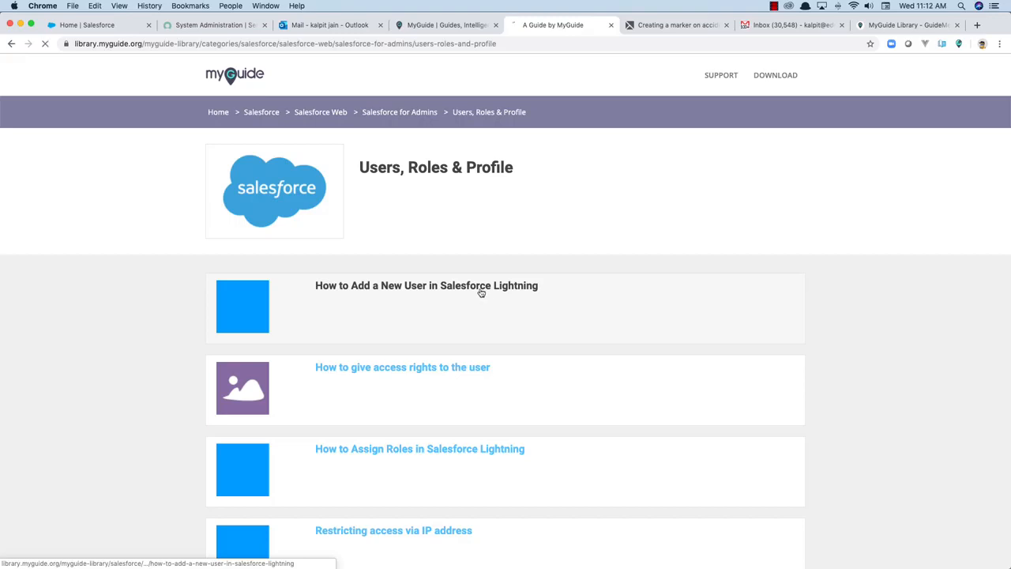
left_click(482, 294)
Look through the guide's illustrated steps and its available download formats
scroll(486, 295, "down", 5)
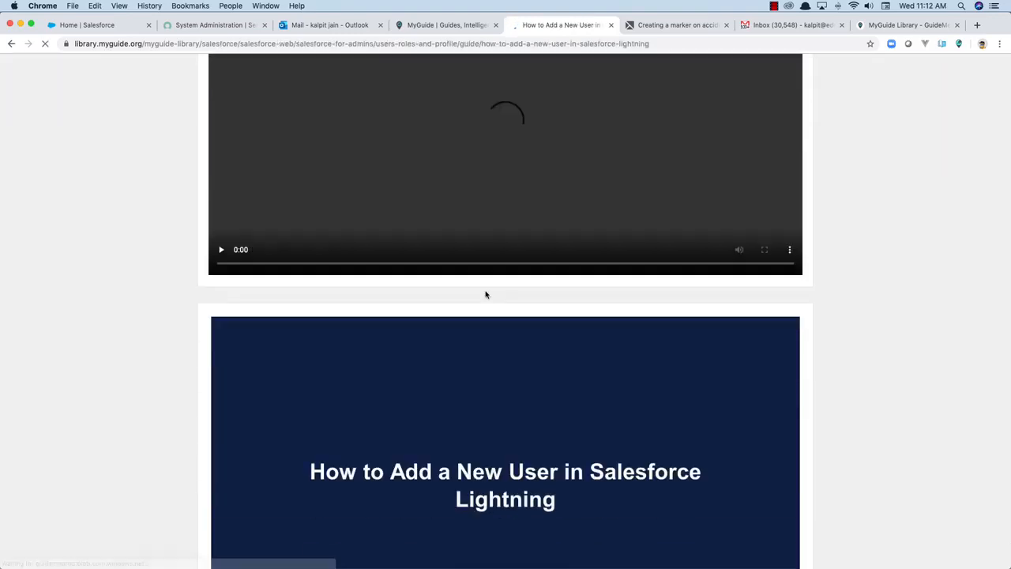
scroll(486, 295, "down", 3)
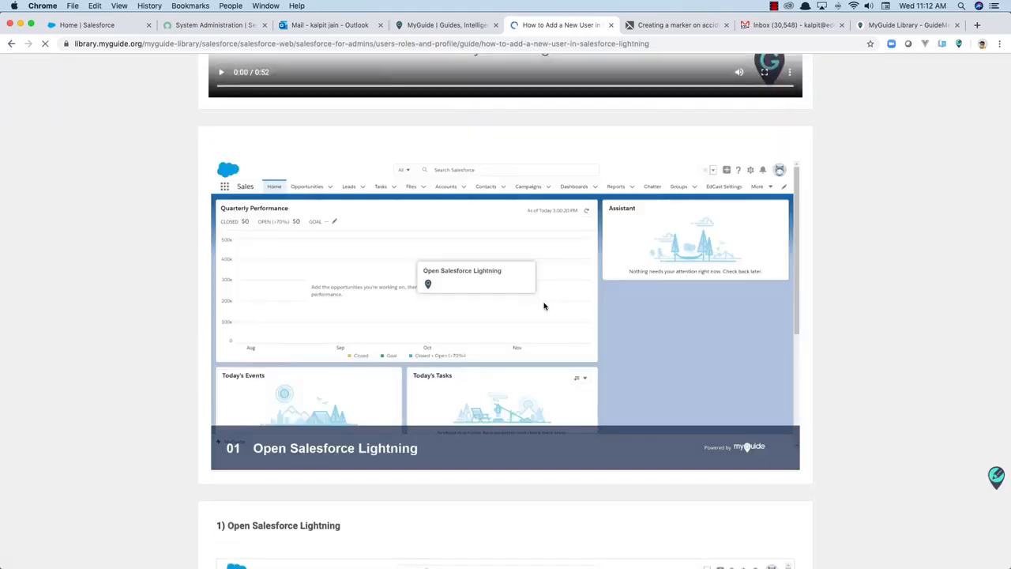
scroll(544, 306, "down", 7)
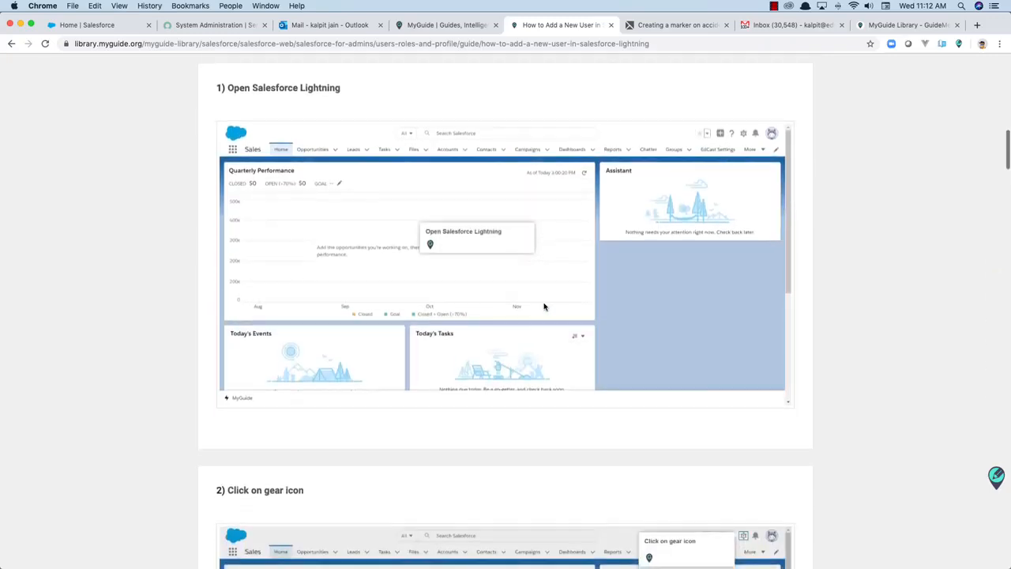
scroll(544, 306, "down", 5)
scroll(544, 307, "up", 15)
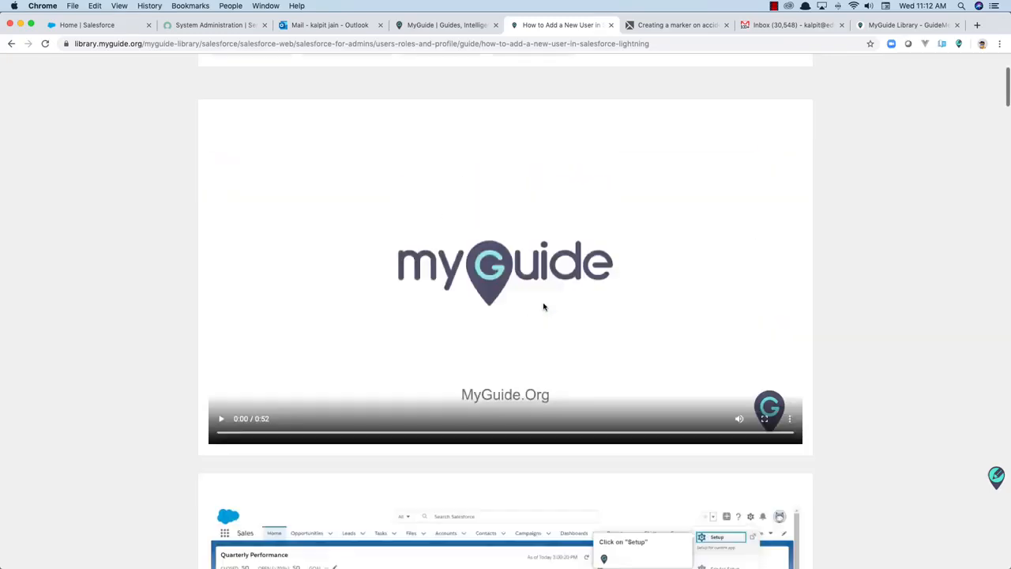
scroll(544, 307, "up", 3)
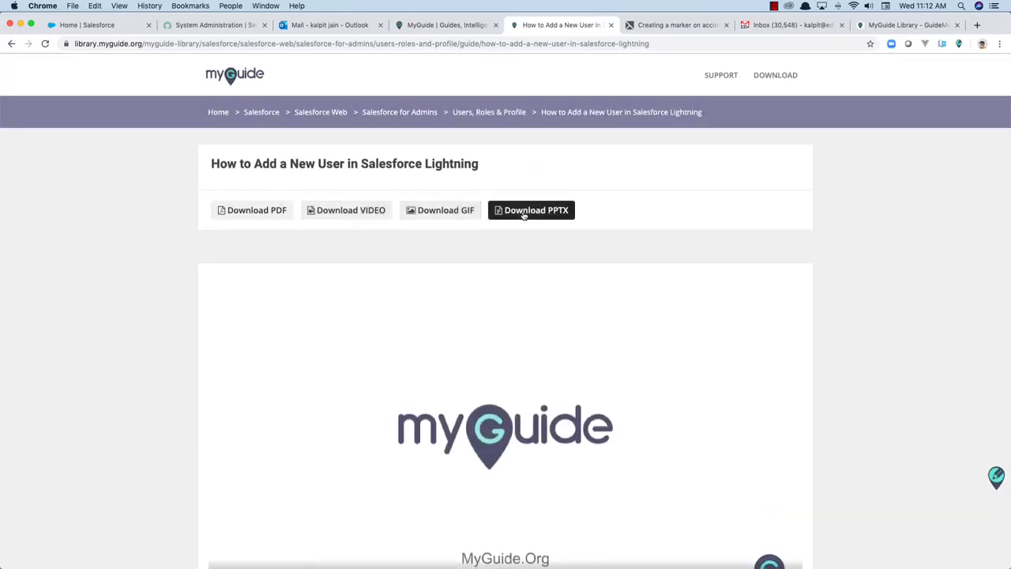
Play the opening seconds of the guide's video and pause it
scroll(467, 238, "down", 2)
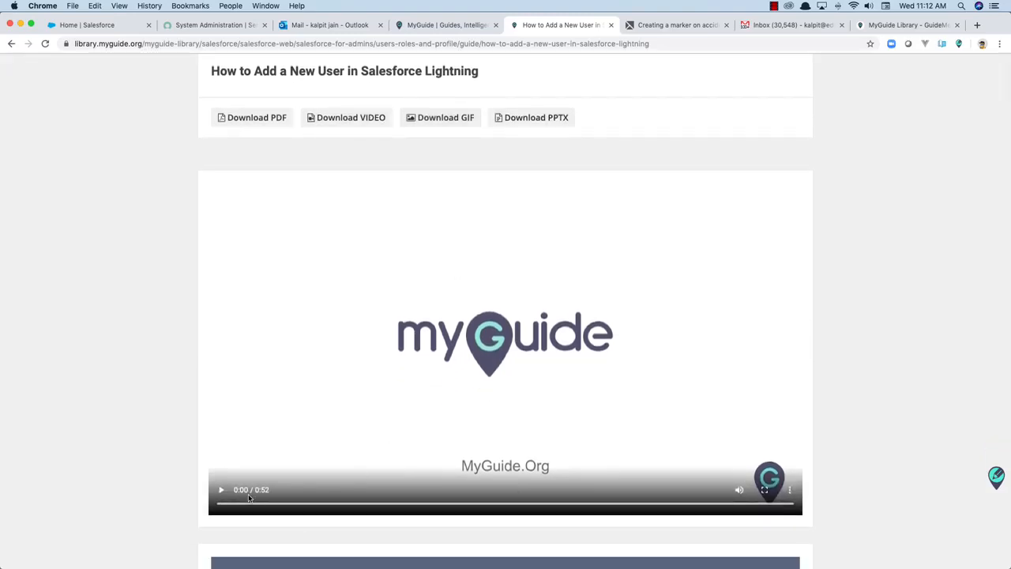
left_click(222, 490)
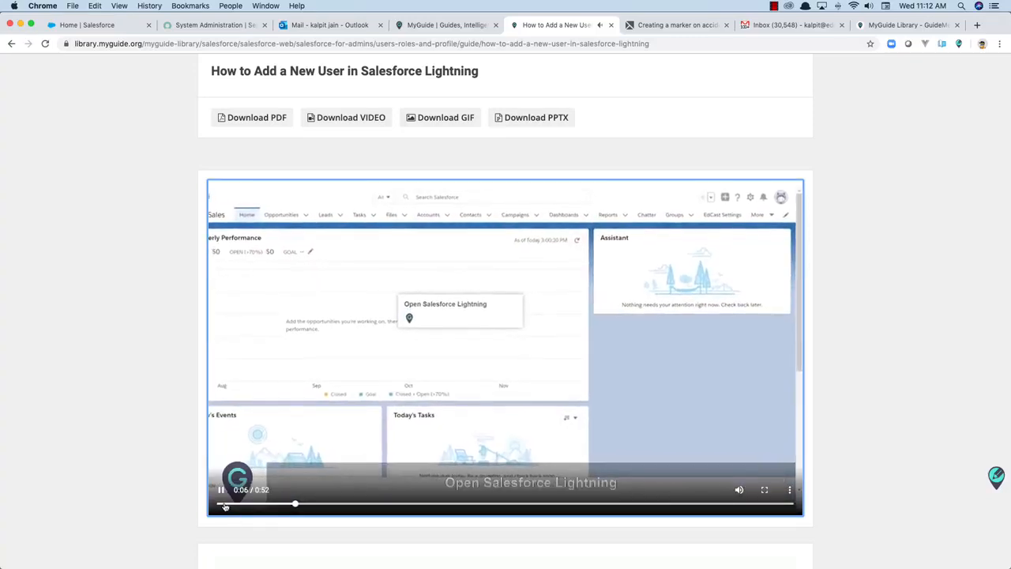
left_click(426, 401)
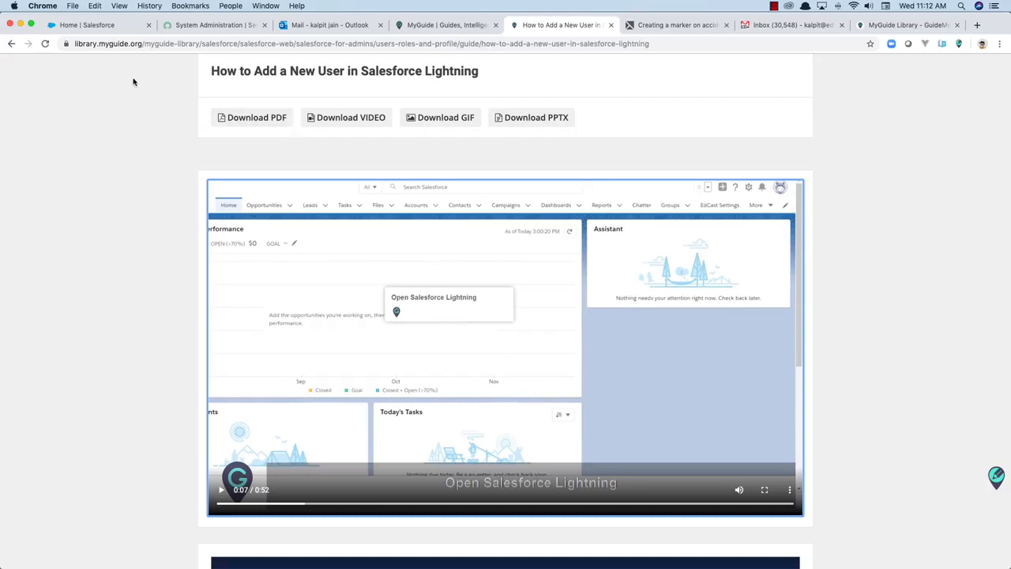
Switch to Salesforce, open the Sales app from the App Launcher, and close its navigation items editor without changes
left_click(91, 26)
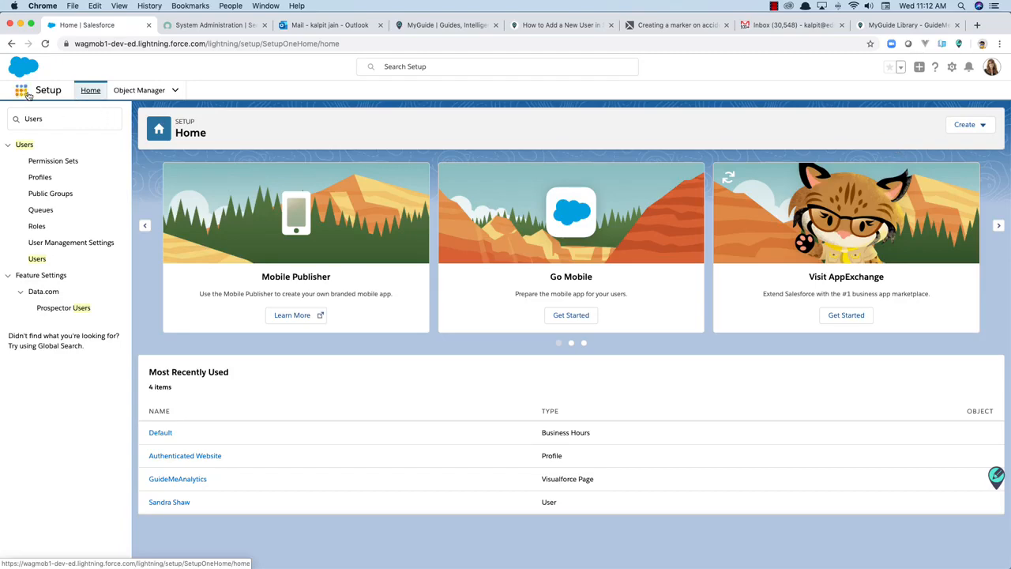
left_click(22, 91)
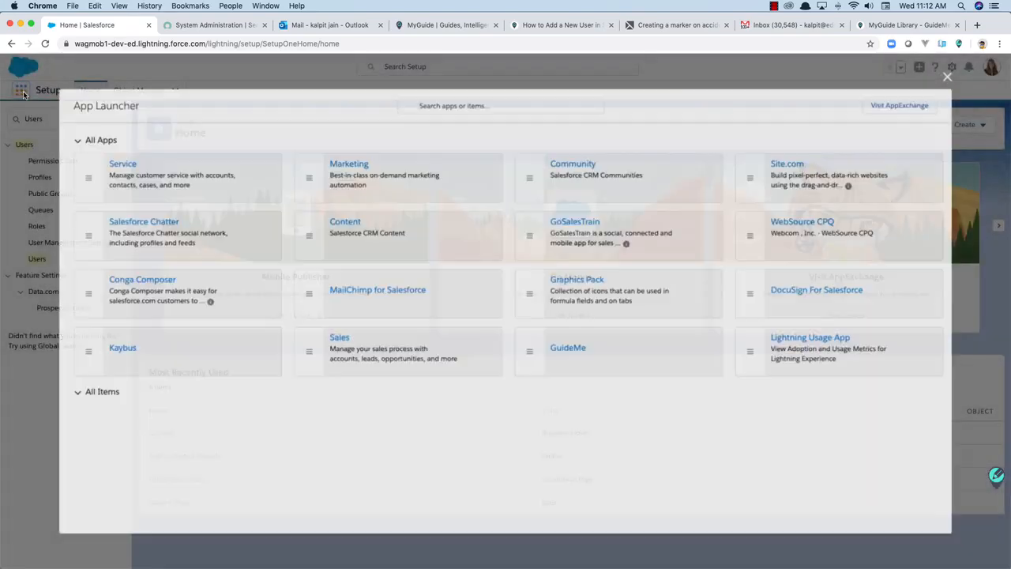
left_click(346, 339)
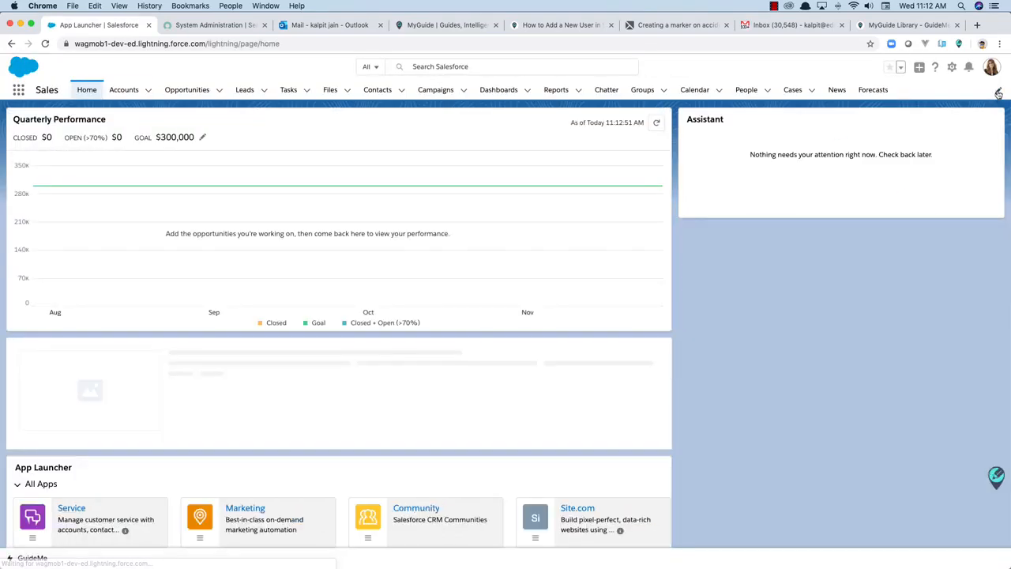
left_click(998, 93)
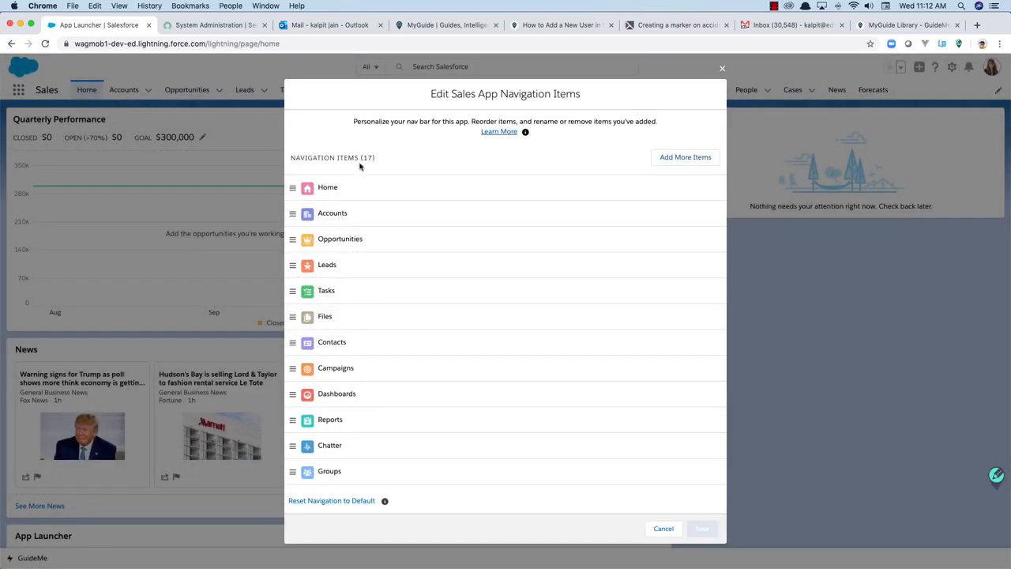
left_click(722, 69)
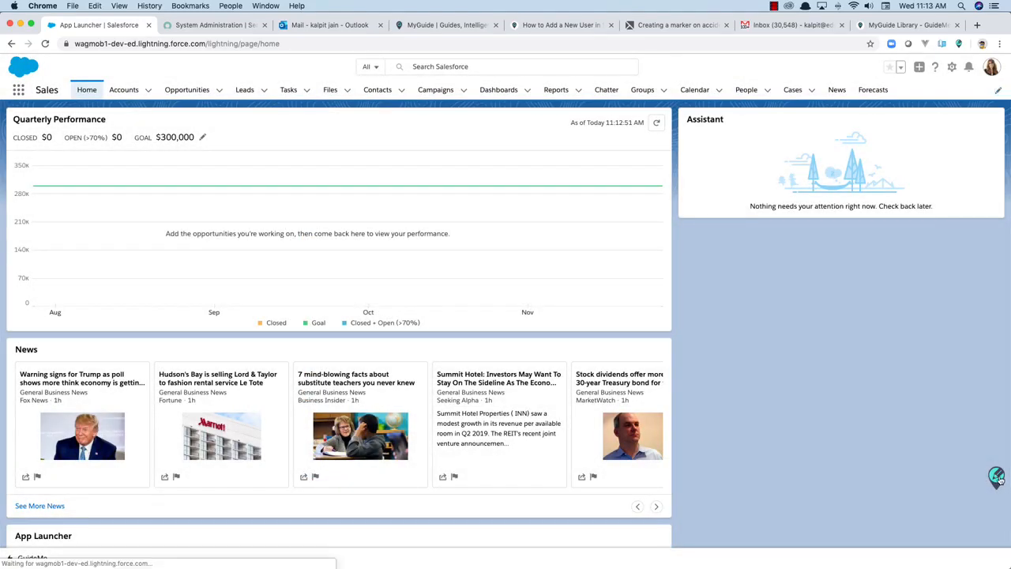
Open the MyGuide player on the Sales home page and browse all guides to the Salesforce folder
left_click(997, 478)
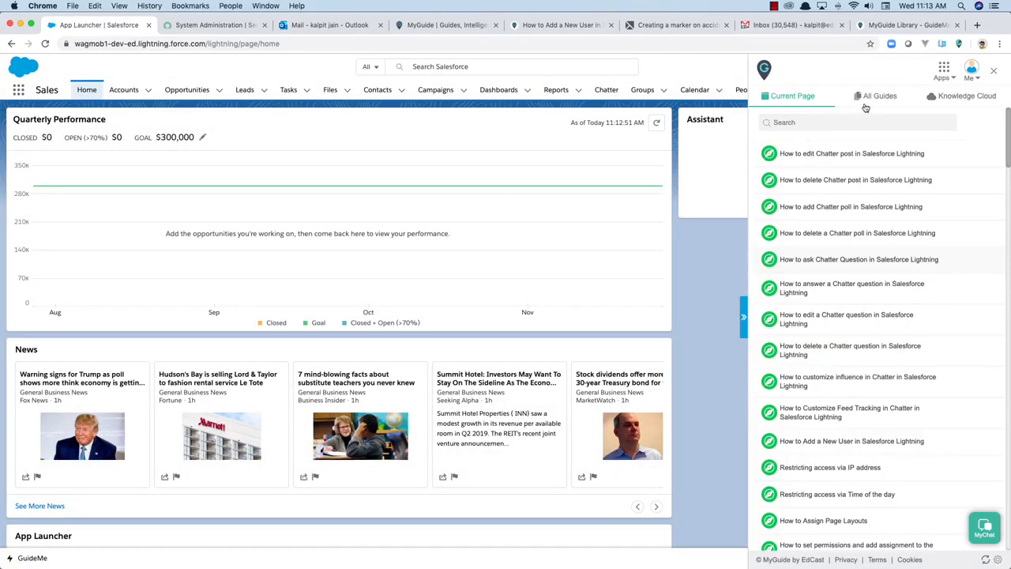
left_click(870, 97)
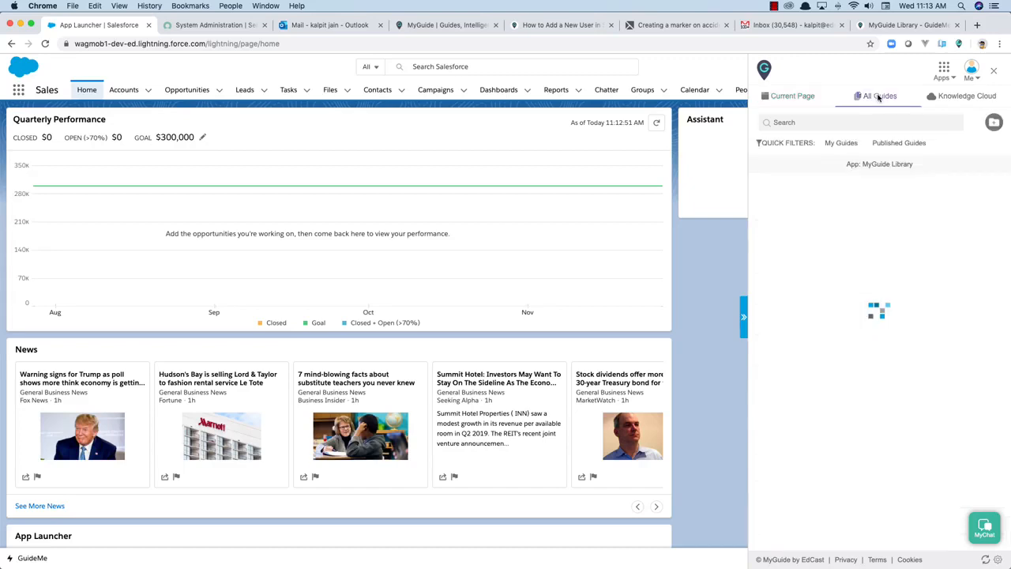
left_click(802, 218)
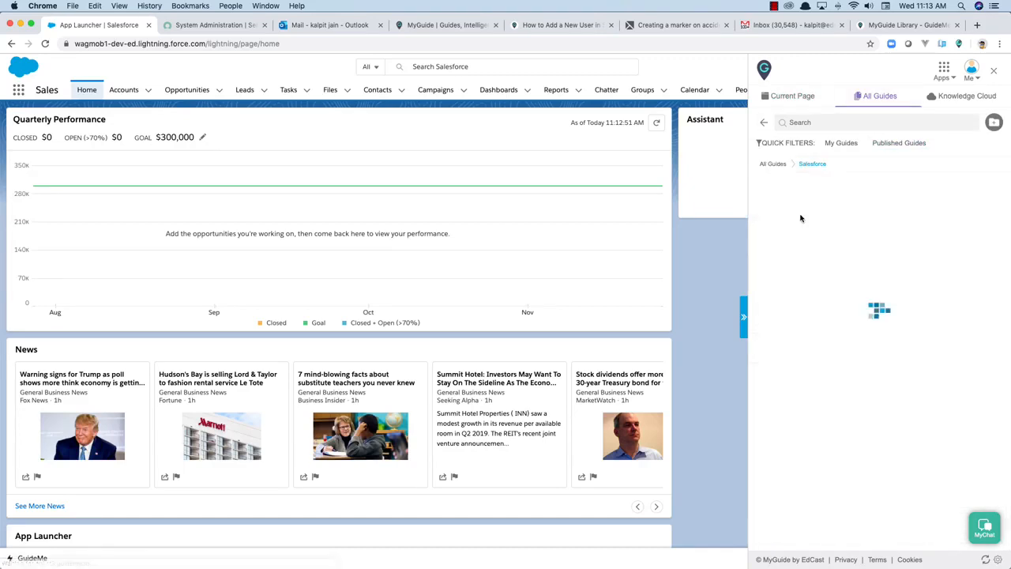
Browse through Salesforce Web and Salesforce Sales Cloud to the Home Page Guides folder and look through its guides
left_click(809, 224)
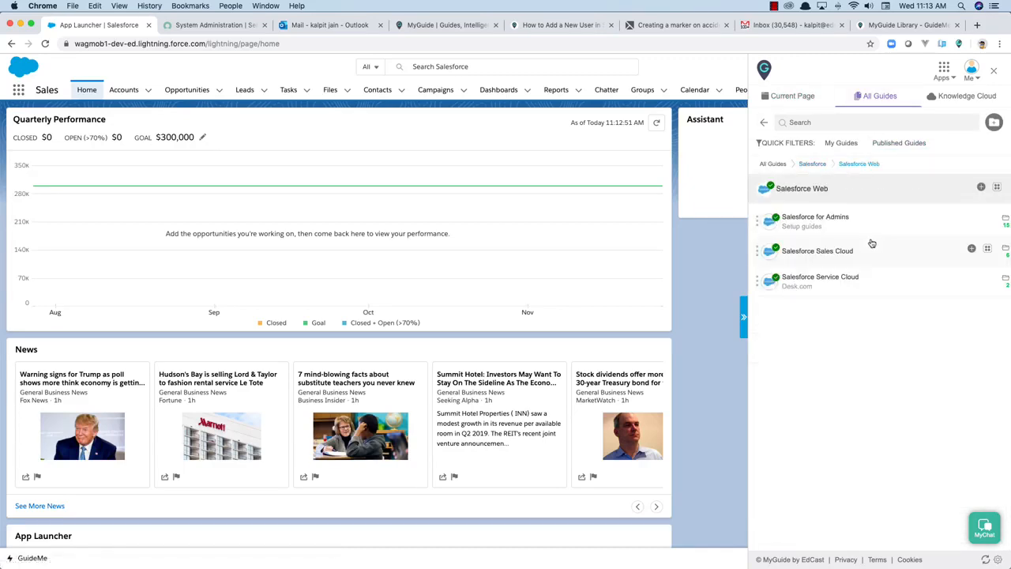
left_click(836, 255)
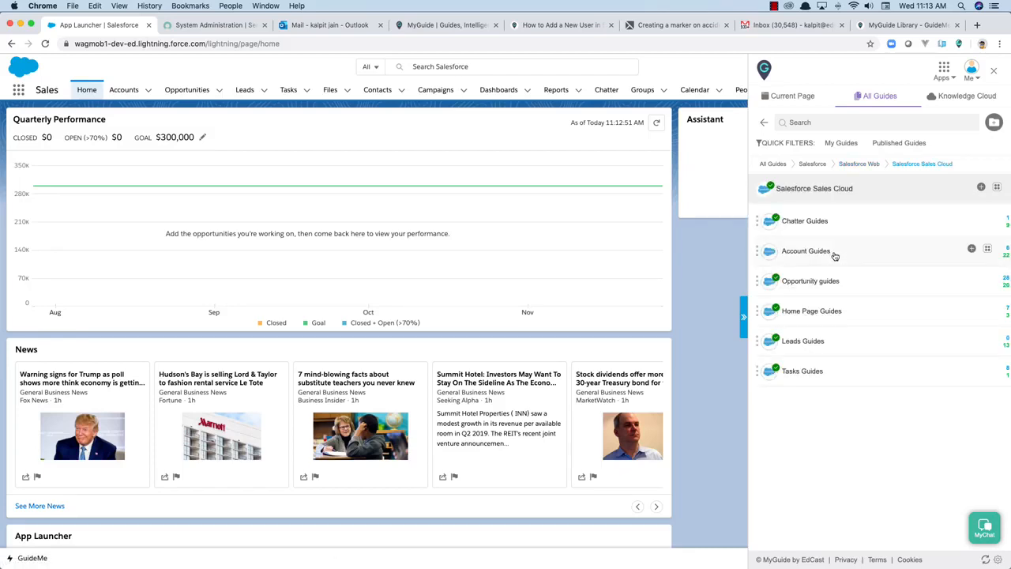
left_click(828, 310)
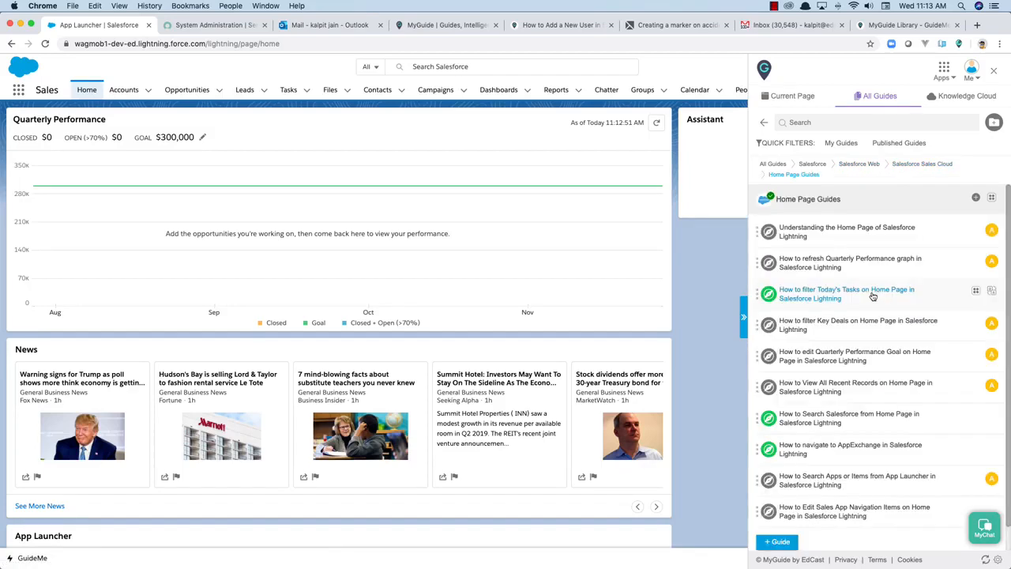
scroll(871, 294, "down", 1)
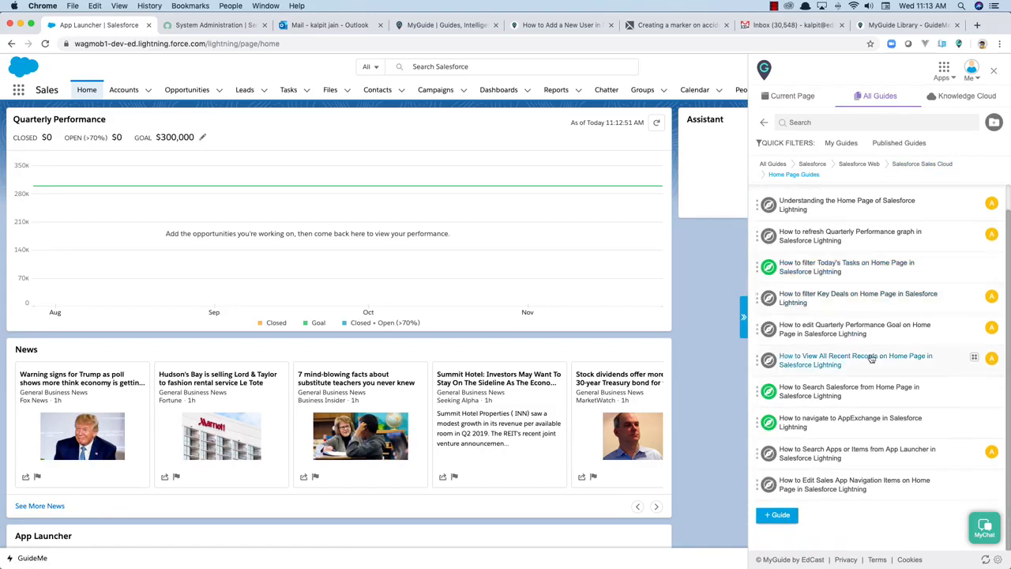
Start a new guide under Home Page Guides named "How to organize your navigation menus on the Salesforce home page"
left_click(794, 521)
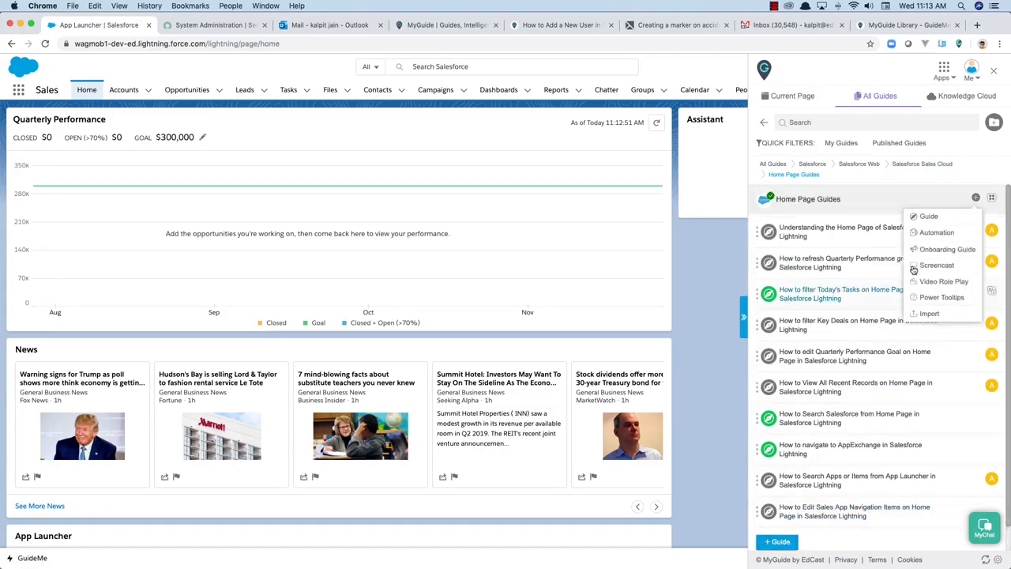
left_click(930, 217)
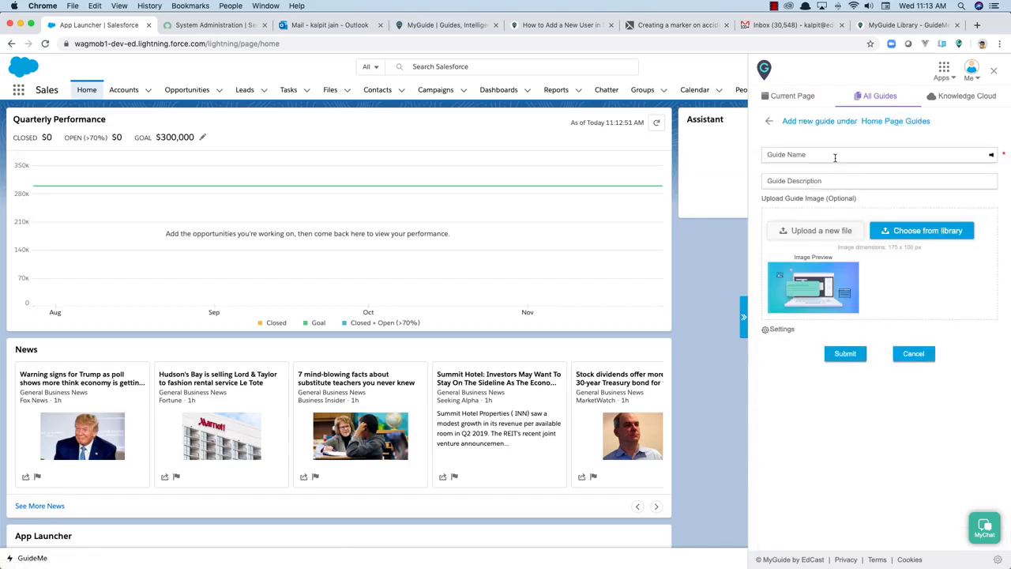
type("Ho")
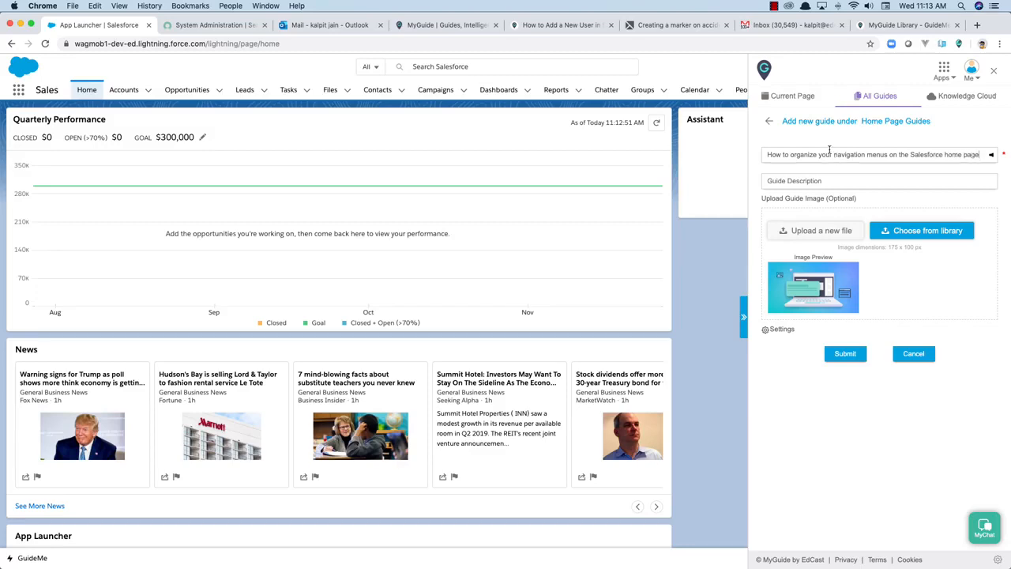
Set the guide image to the light blue wavy pattern from the image library's Colors collection
left_click(895, 231)
left_click(422, 204)
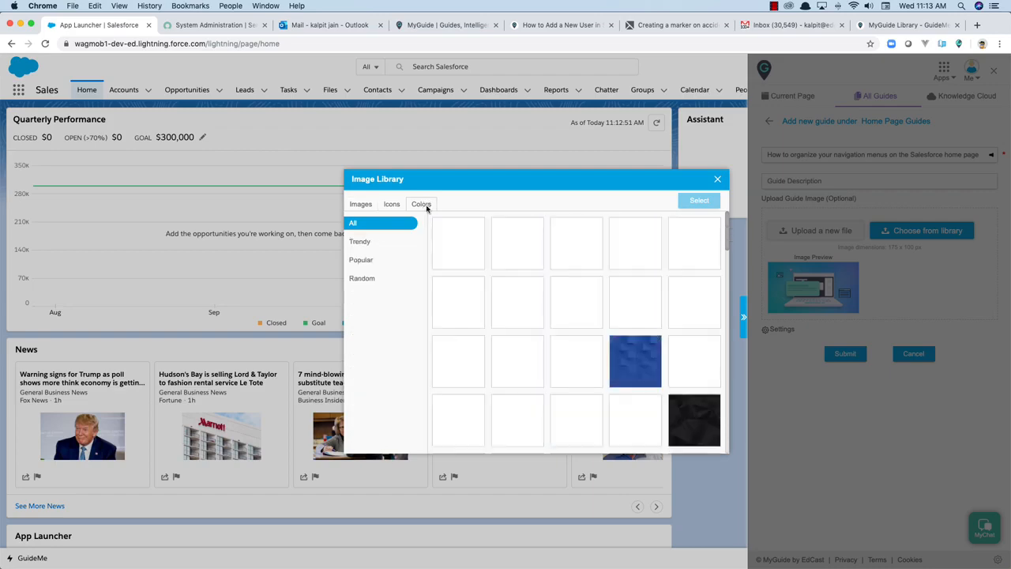
left_click(583, 306)
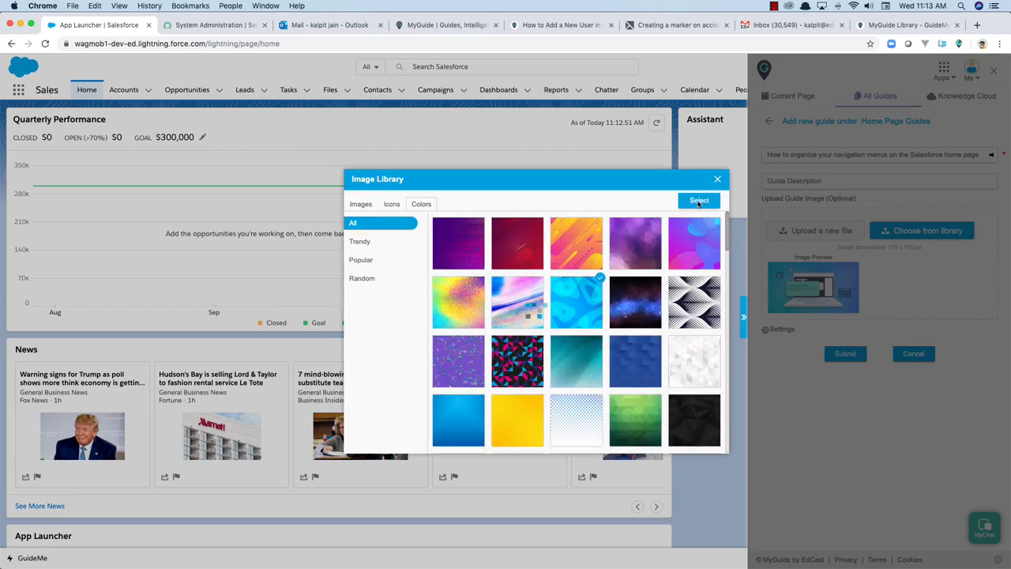
left_click(699, 202)
Set the guide voice to Jessa, keep the language as English (United States), and submit the new guide
left_click(781, 331)
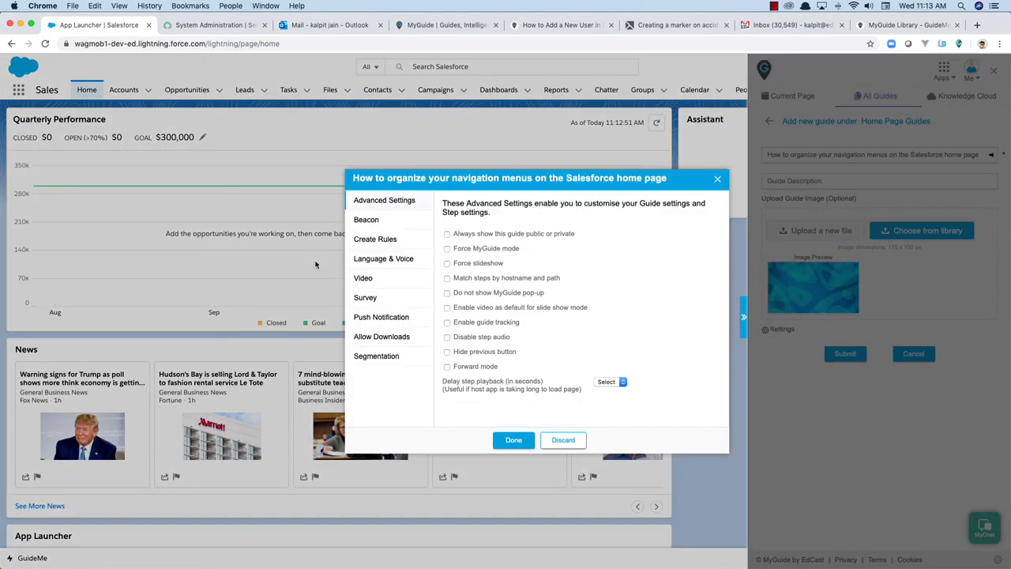
left_click(392, 262)
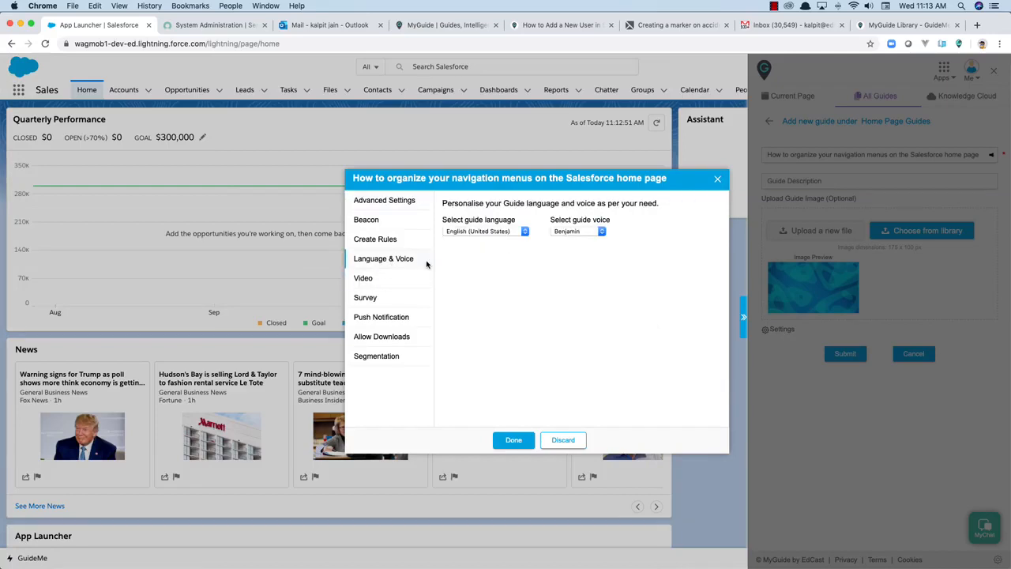
left_click(572, 230)
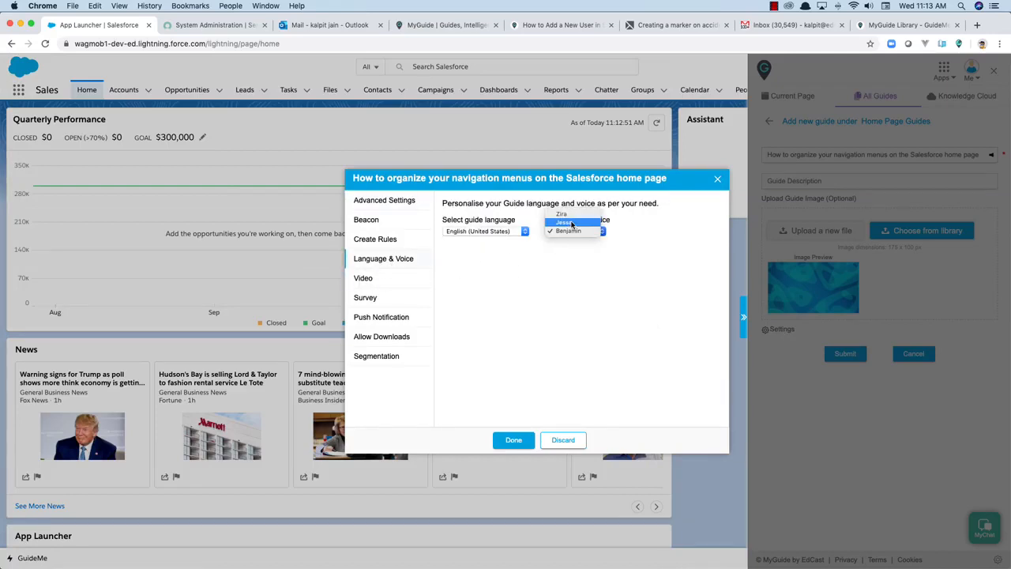
left_click(572, 224)
left_click(525, 232)
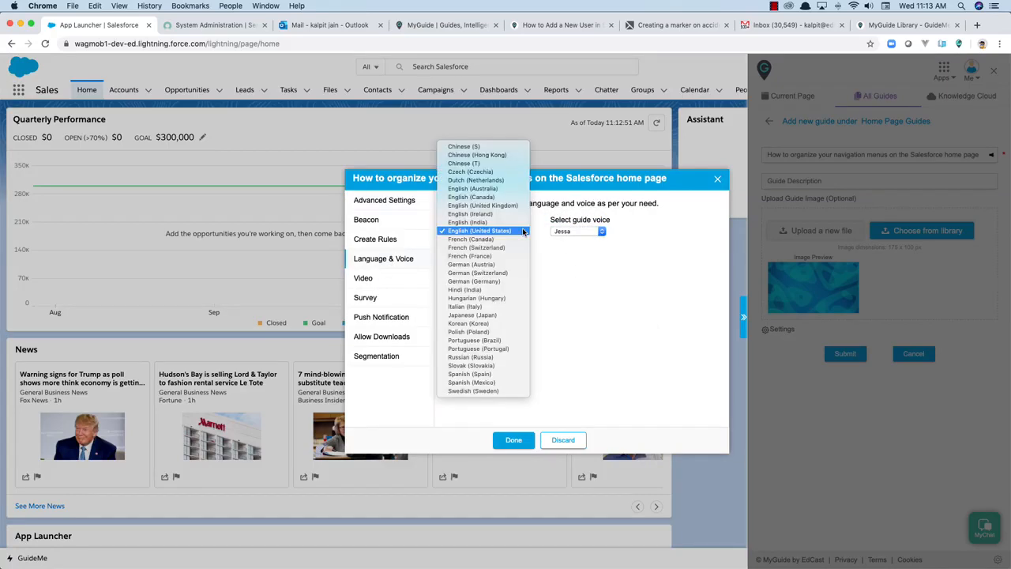
left_click(523, 231)
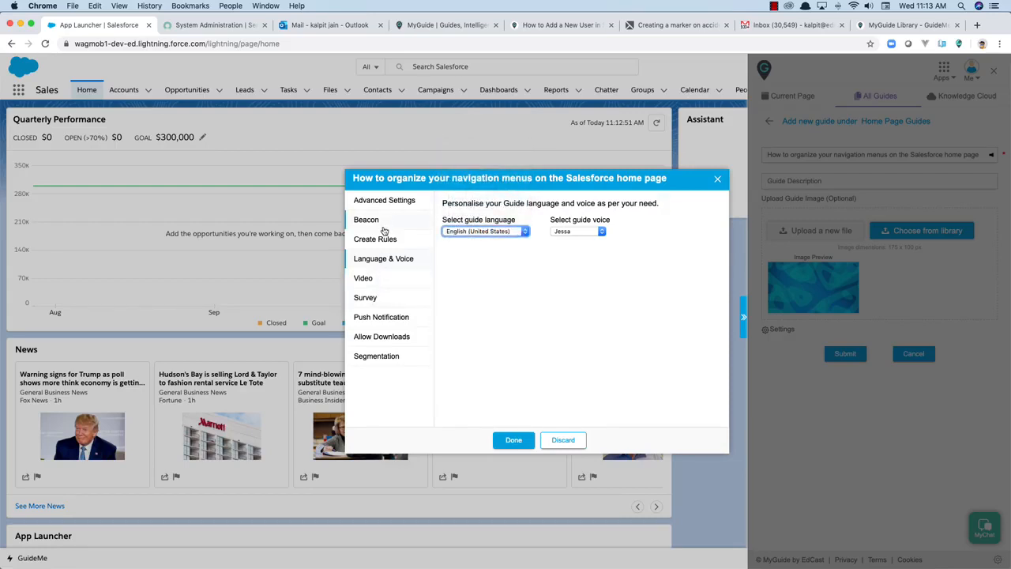
left_click(515, 440)
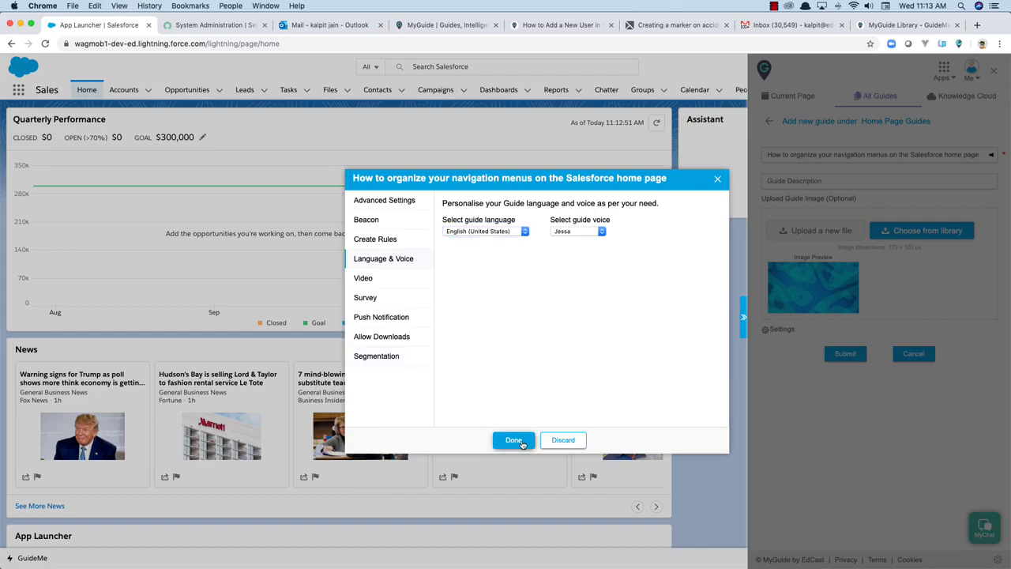
left_click(844, 359)
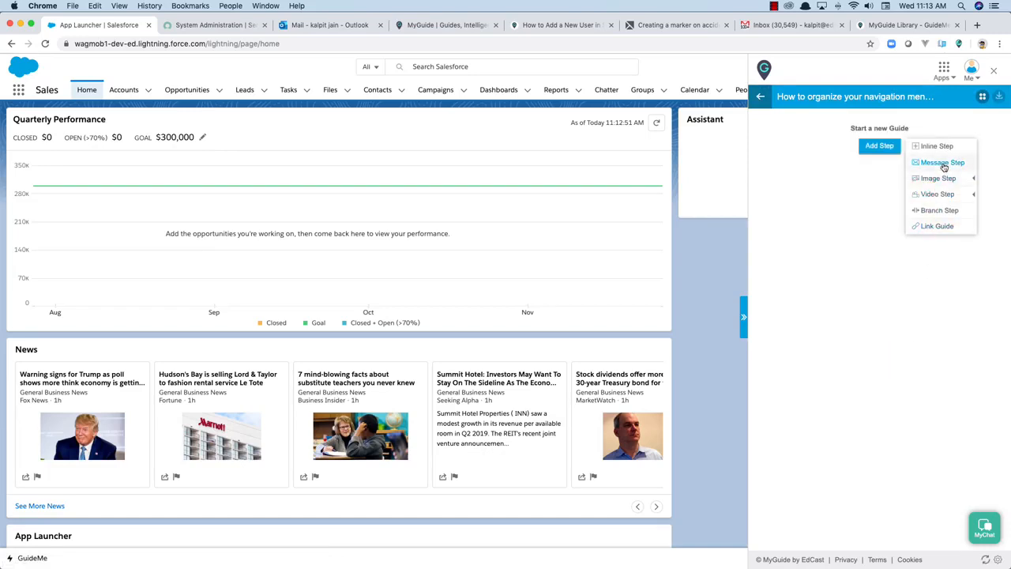
Add a message step to the guide with the title "Let's learn how to customize Salesforce menu"
left_click(943, 163)
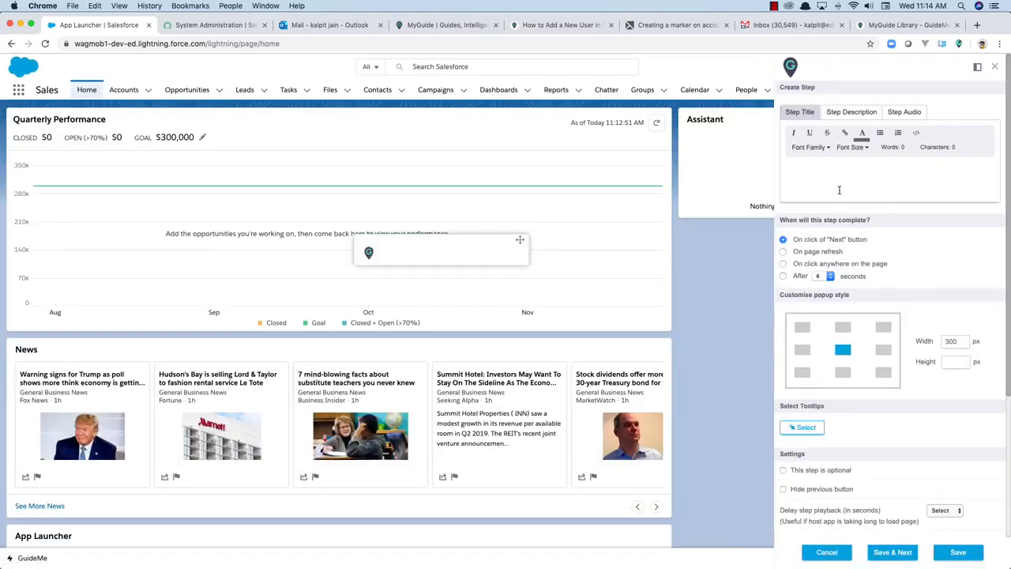
left_click(839, 188)
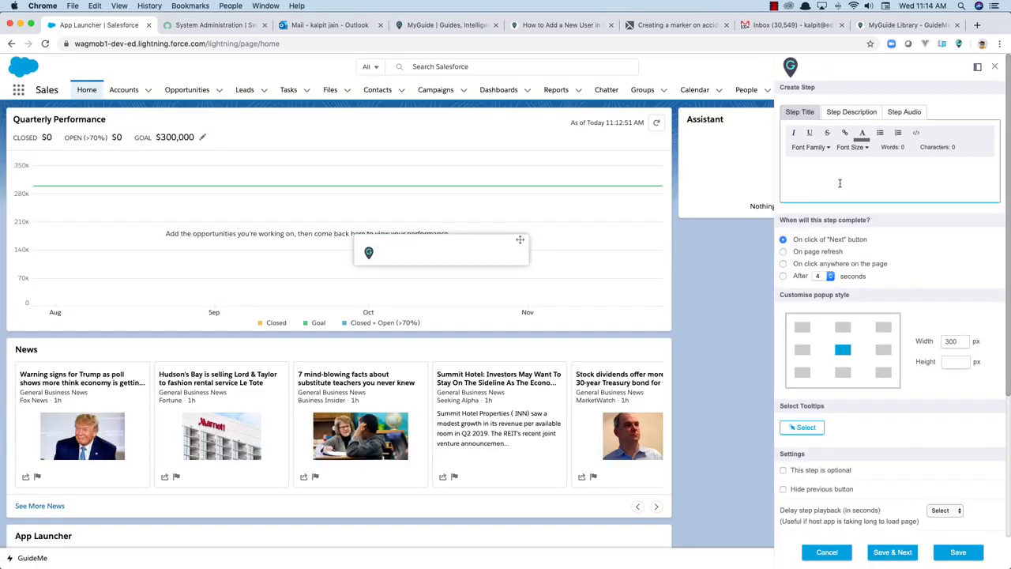
type("Let's")
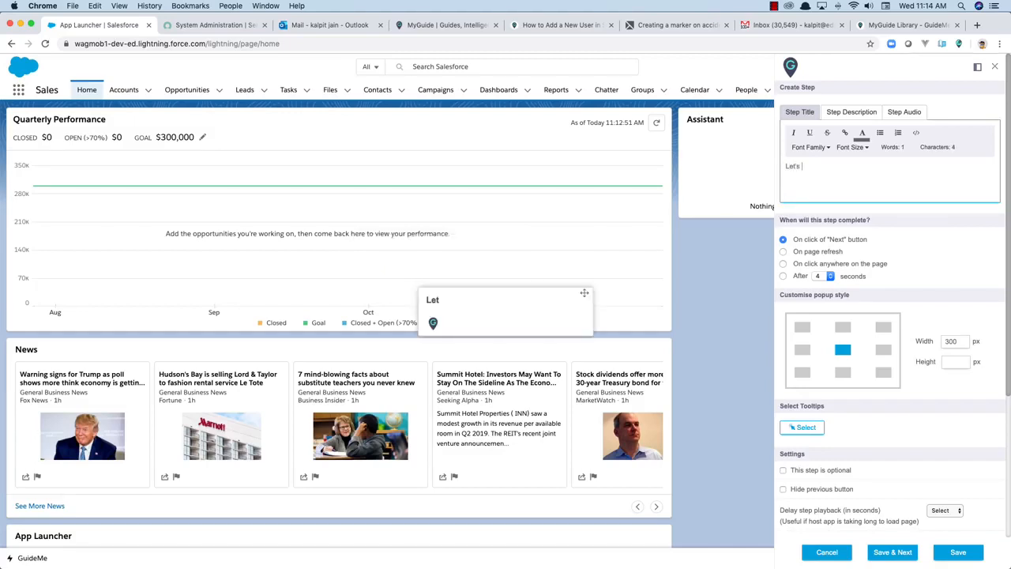
type(" learn how to ")
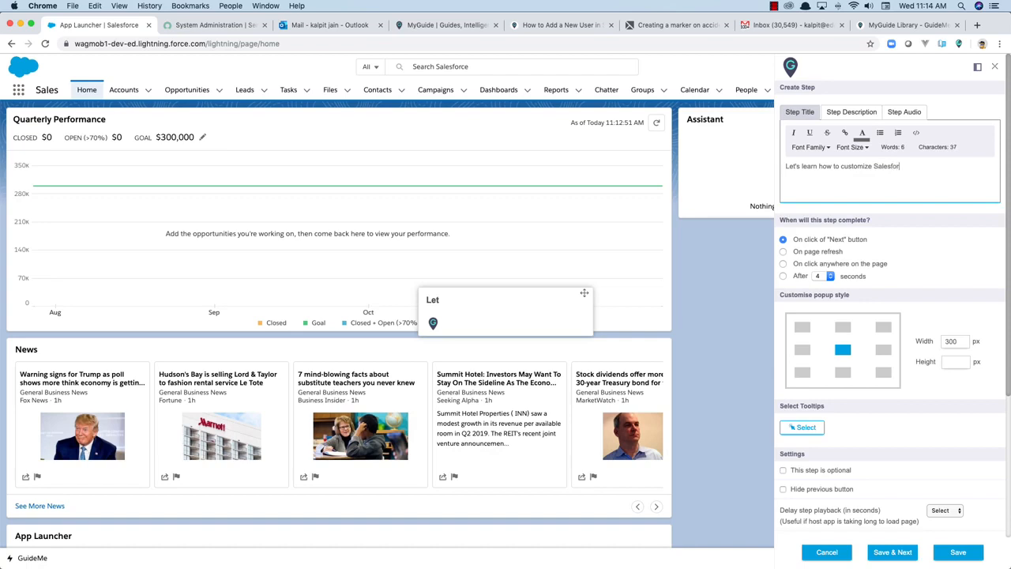
type("customize")
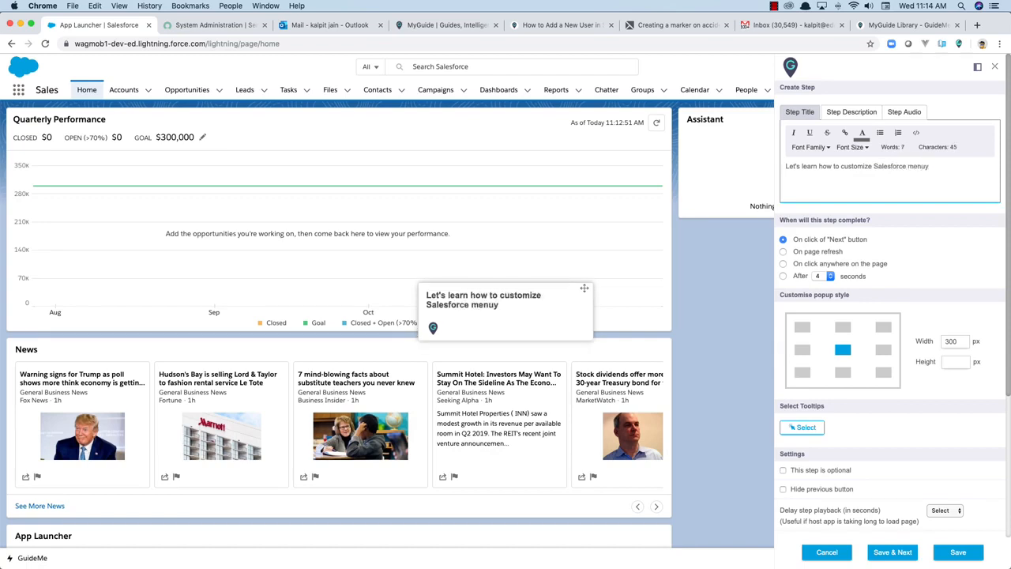
Preview the message step's audio and insert a 500 pause after "Let's learn" in the audio text
left_click(904, 114)
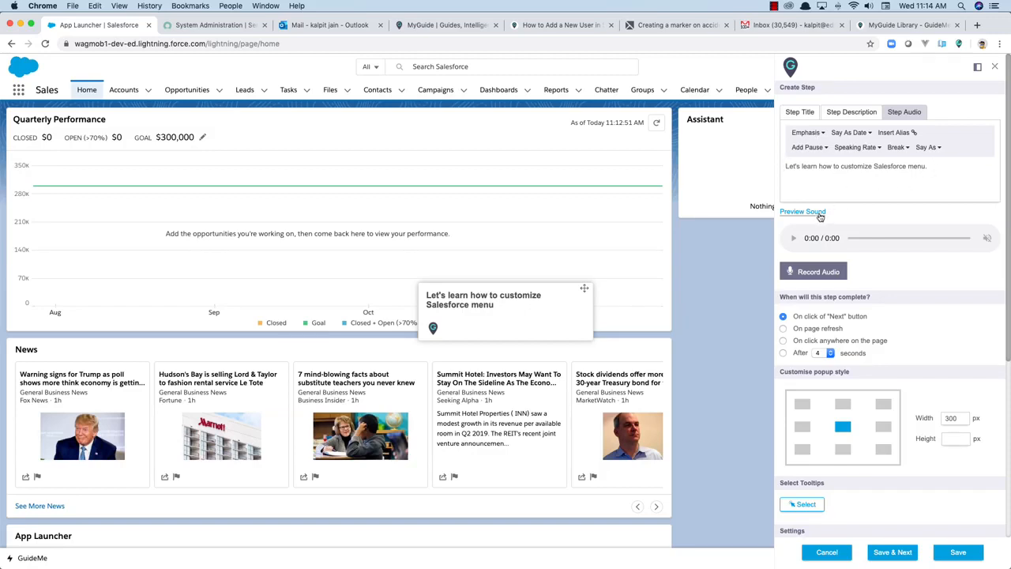
left_click(819, 214)
left_click(809, 147)
left_click(821, 164)
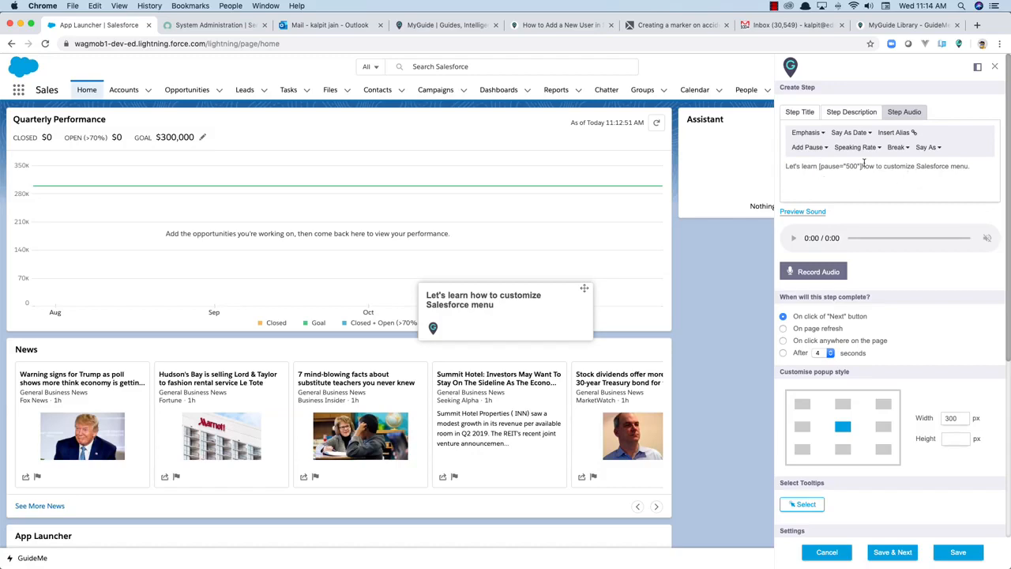
Apply strong emphasis to the word "Salesforce" in the step audio text and preview the sound
left_click(906, 149)
left_click(906, 150)
double_click(933, 166)
left_click(825, 133)
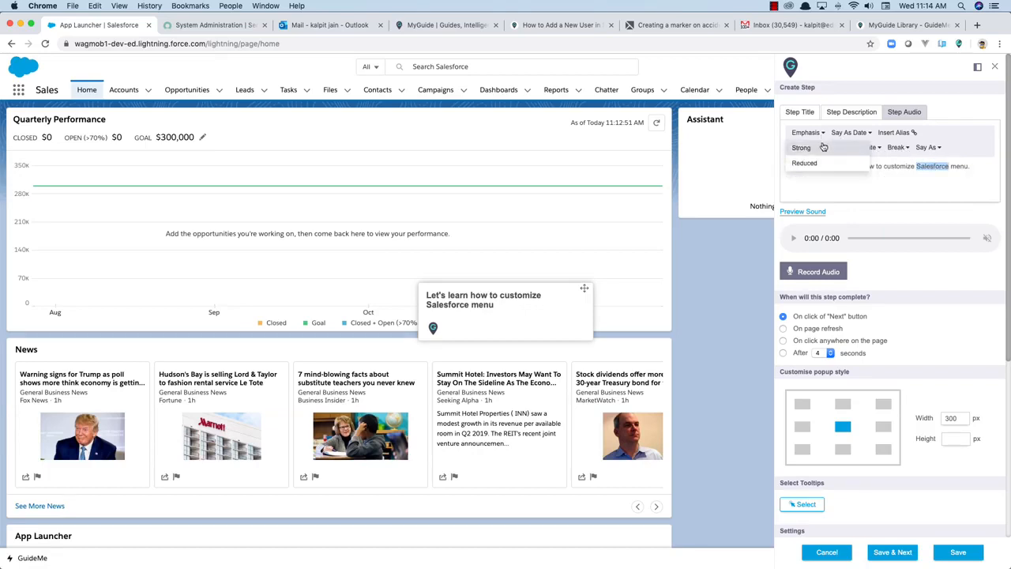
left_click(825, 147)
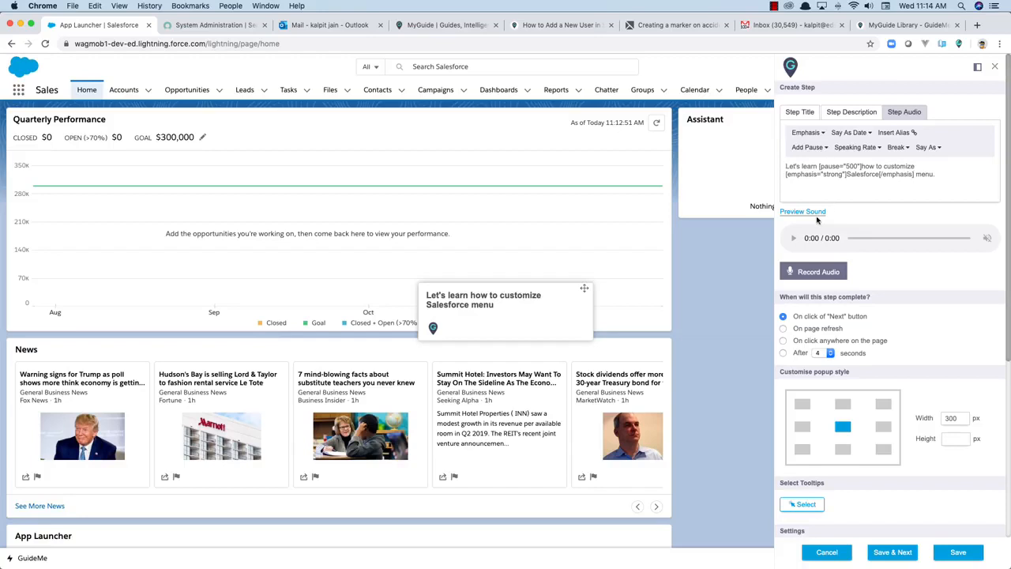
left_click(815, 214)
Set the message step's screen opacity to 3 and save the step
scroll(849, 466, "down", 5)
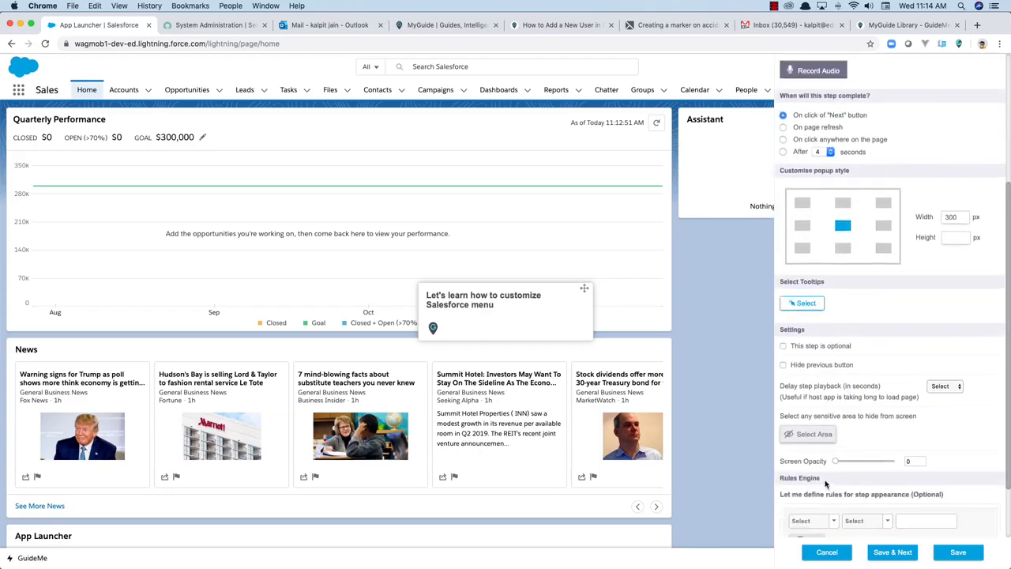
left_click_drag(836, 464, 852, 461)
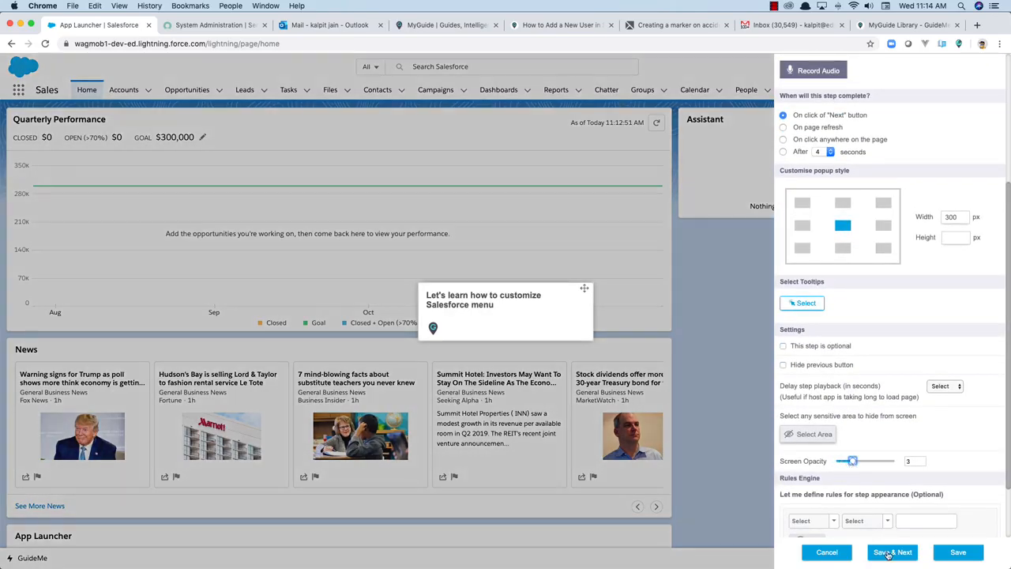
left_click(957, 552)
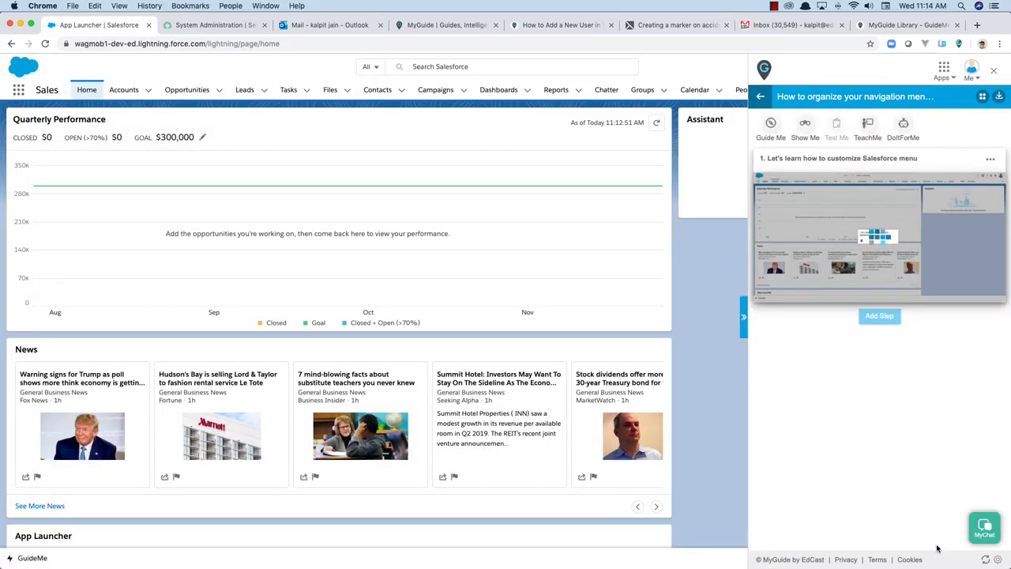
Add an inline step that captures the navigation bar's edit pencil, titled 'Click on "Edit nav items"', and save it to continue capturing
left_click(892, 320)
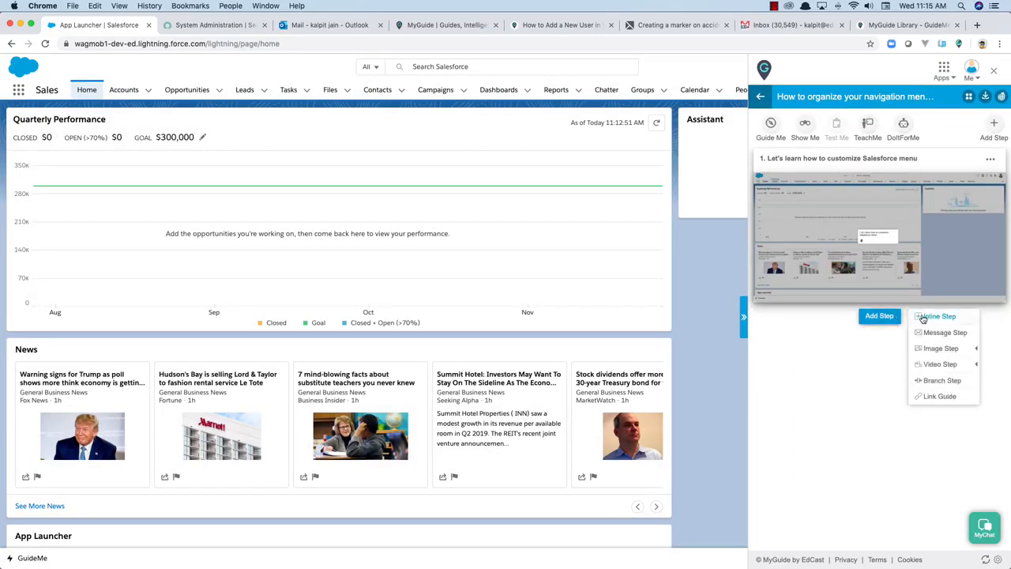
left_click(923, 318)
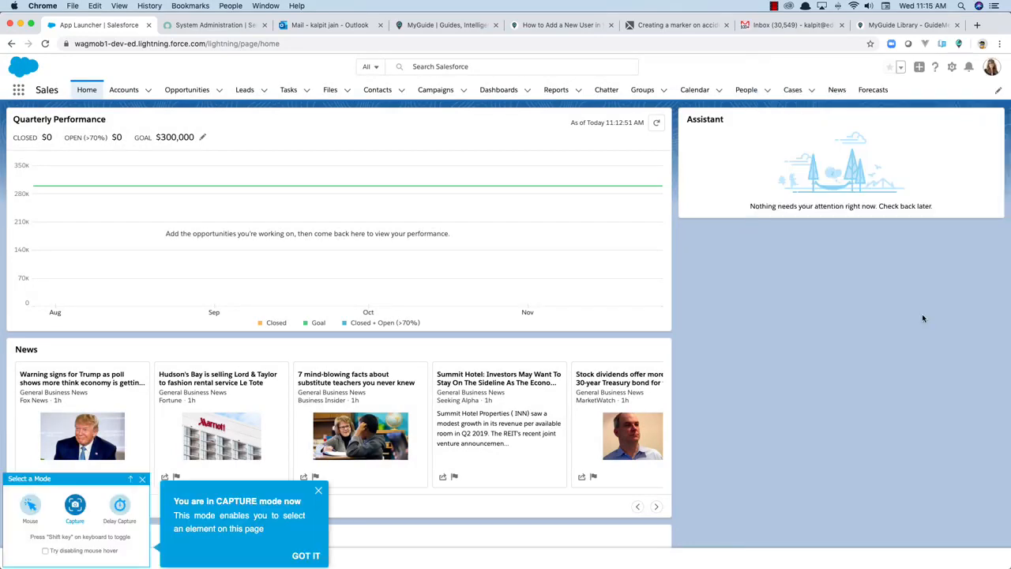
left_click(1000, 92)
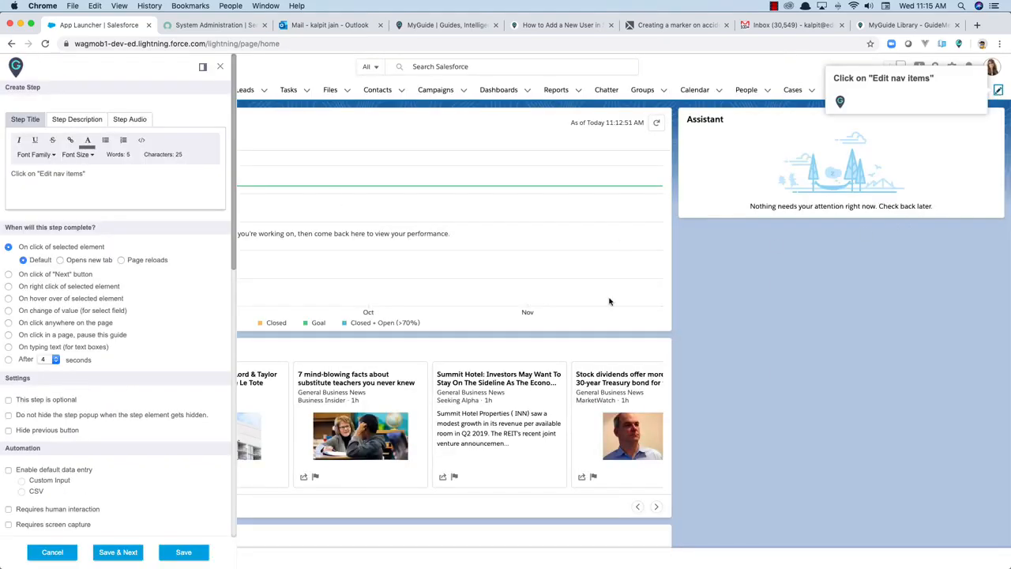
left_click(123, 552)
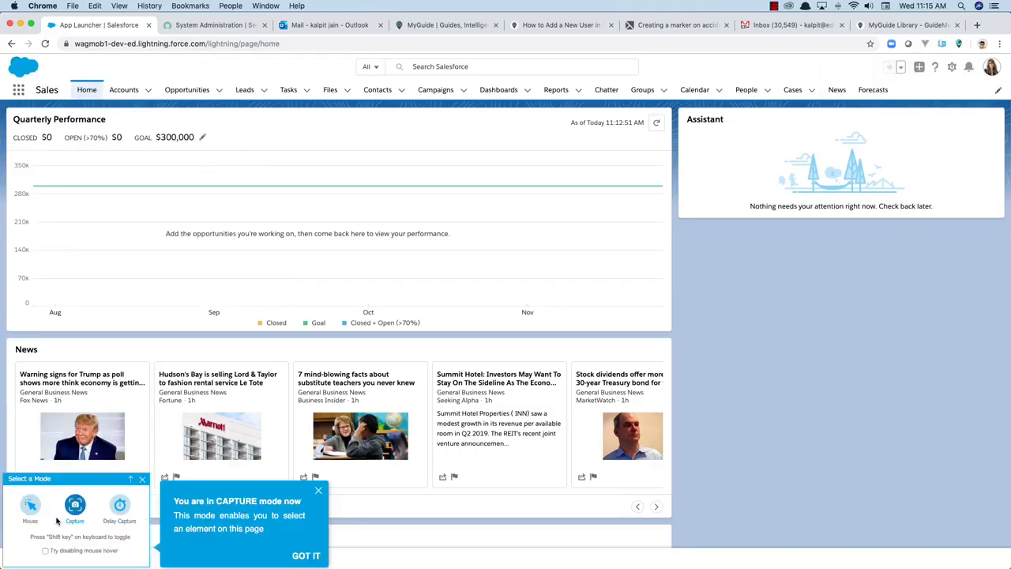
Open the Sales app's navigation items editor in navigate mode and capture its "Edit Sales App Navigation Items" heading as a new inline step
left_click(30, 506)
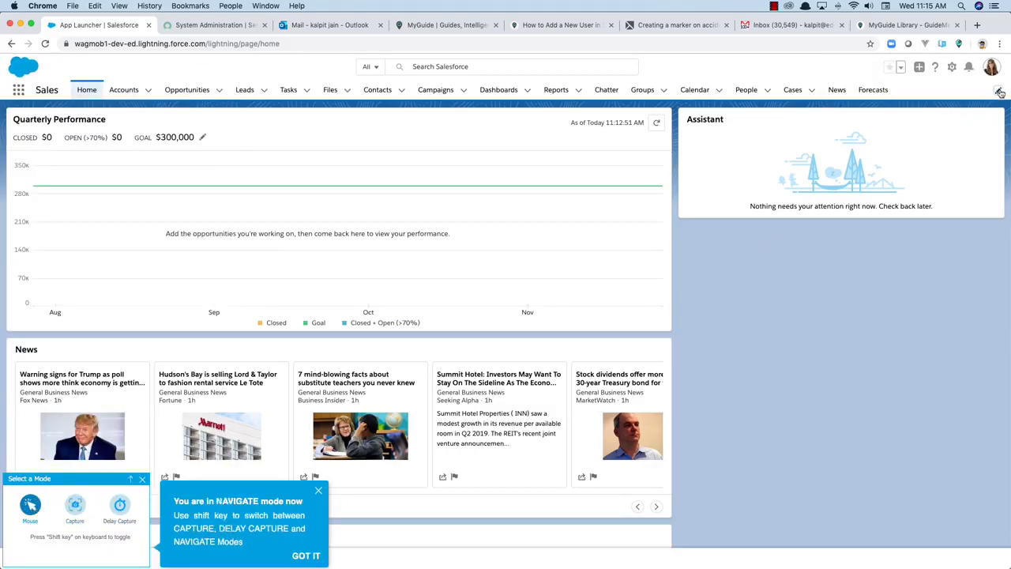
left_click(999, 92)
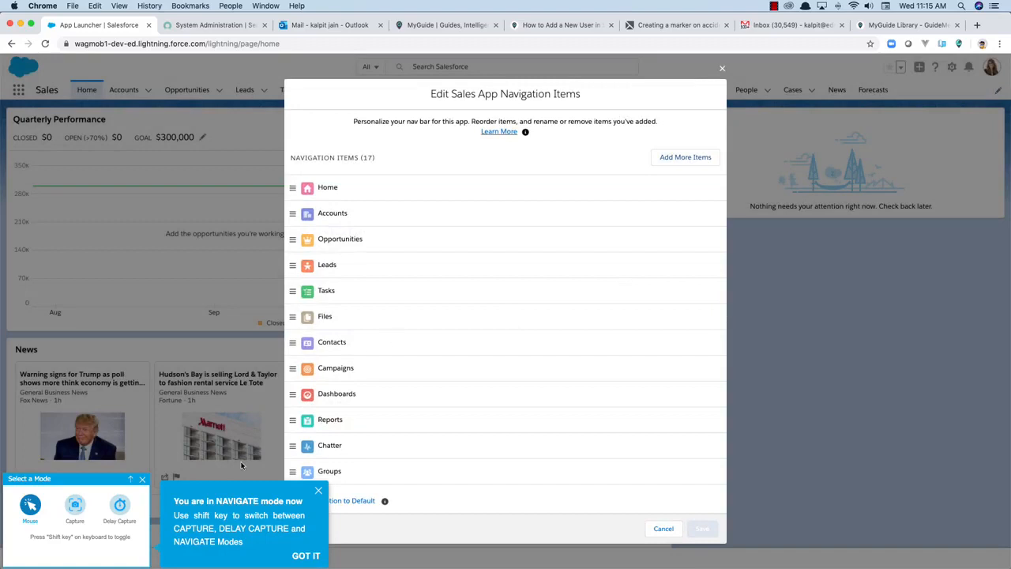
left_click(75, 506)
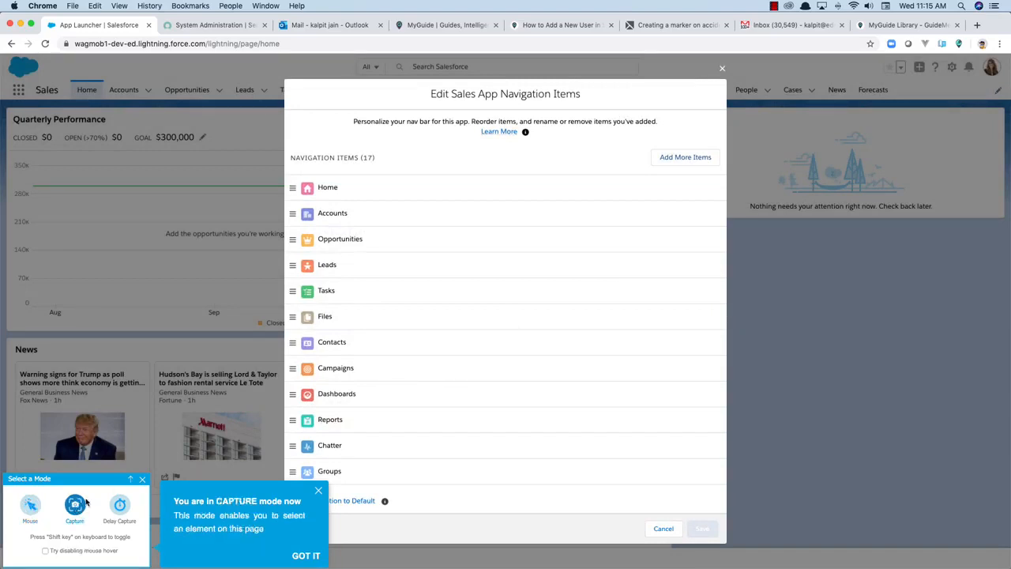
left_click(482, 96)
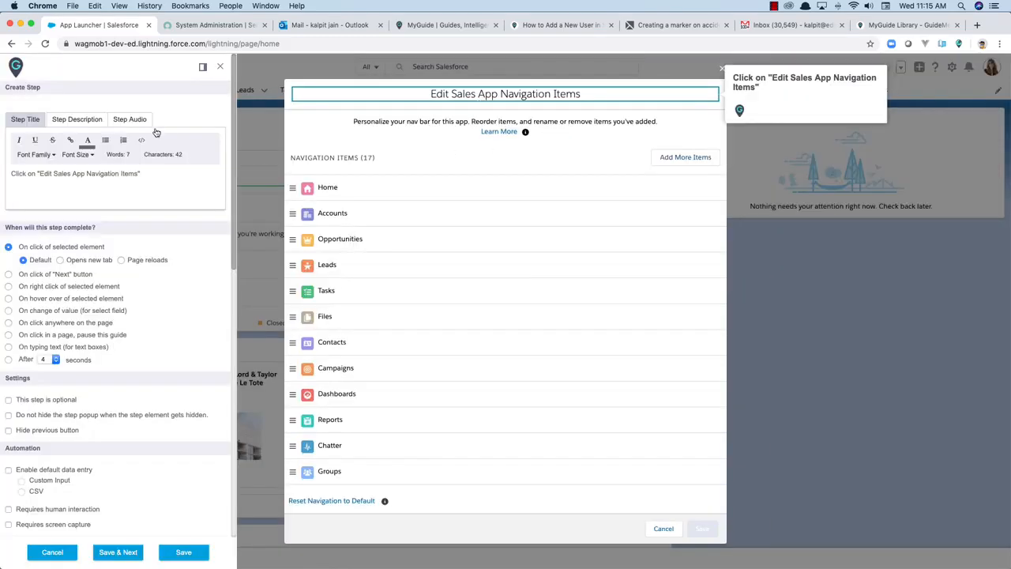
Title the captured step "Simply drag and drop items and you are all set" and save it
left_click(158, 177)
key("super+a")
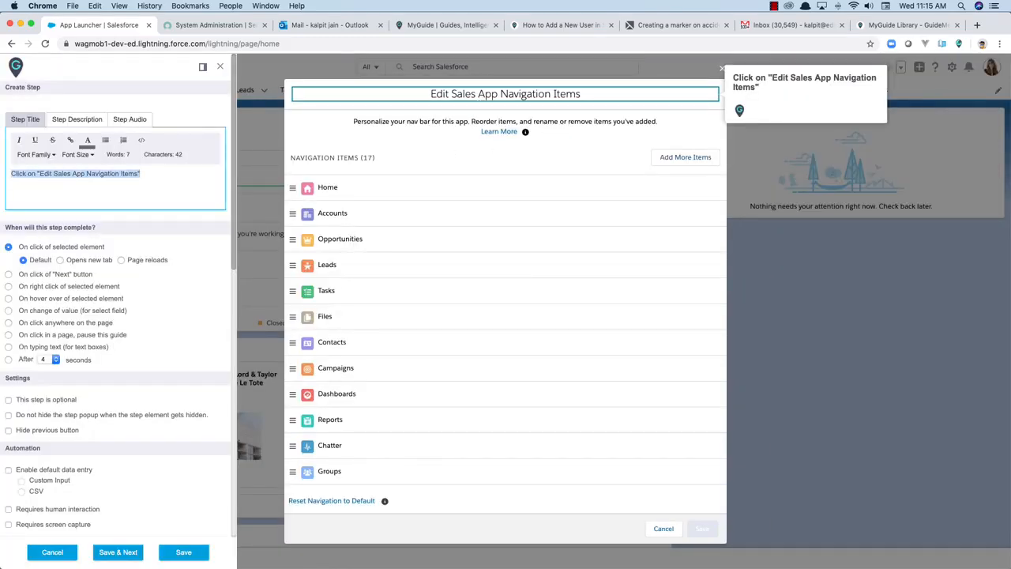
type("Simply drag and drop items and you are")
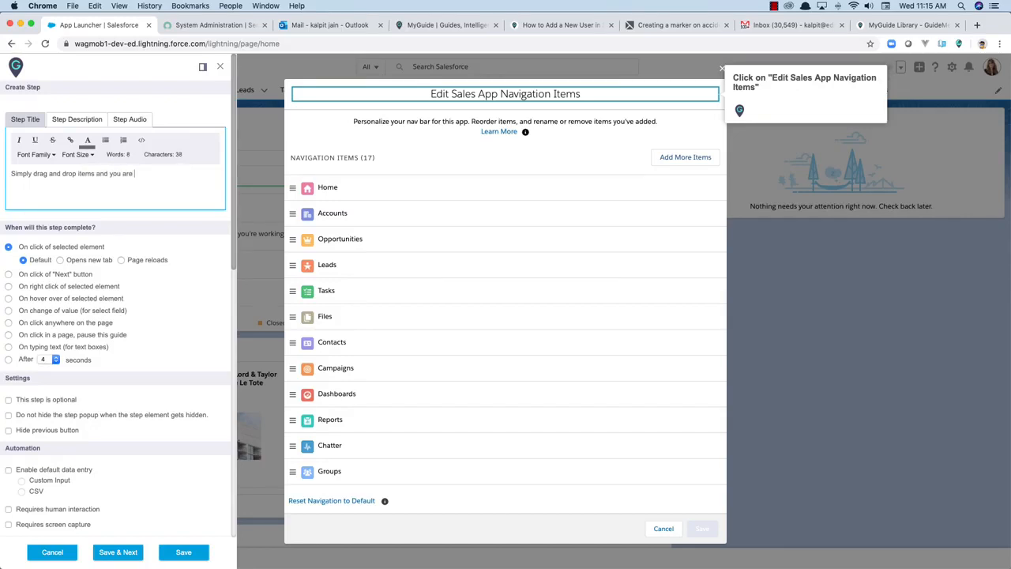
type("t")
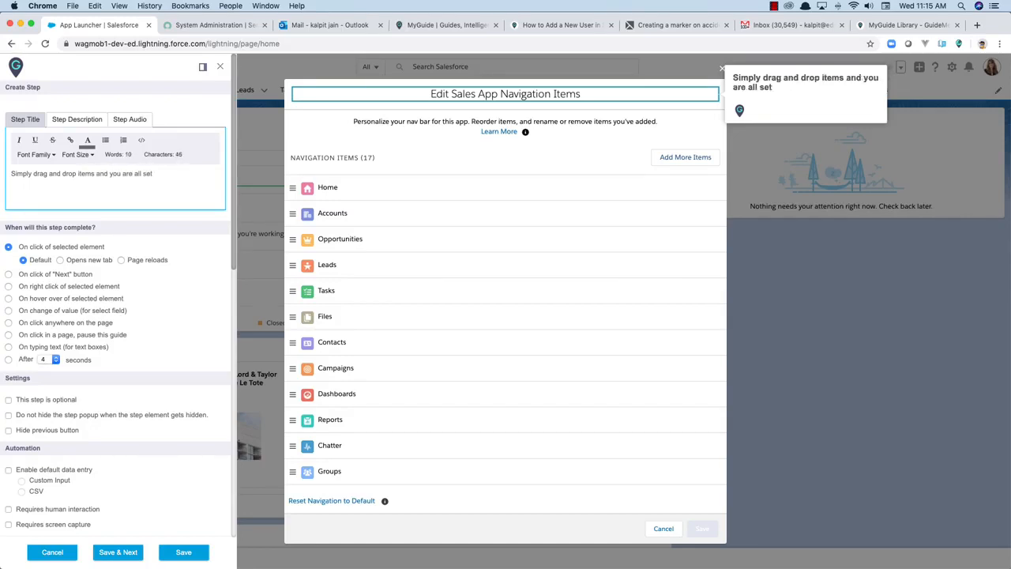
left_click(174, 554)
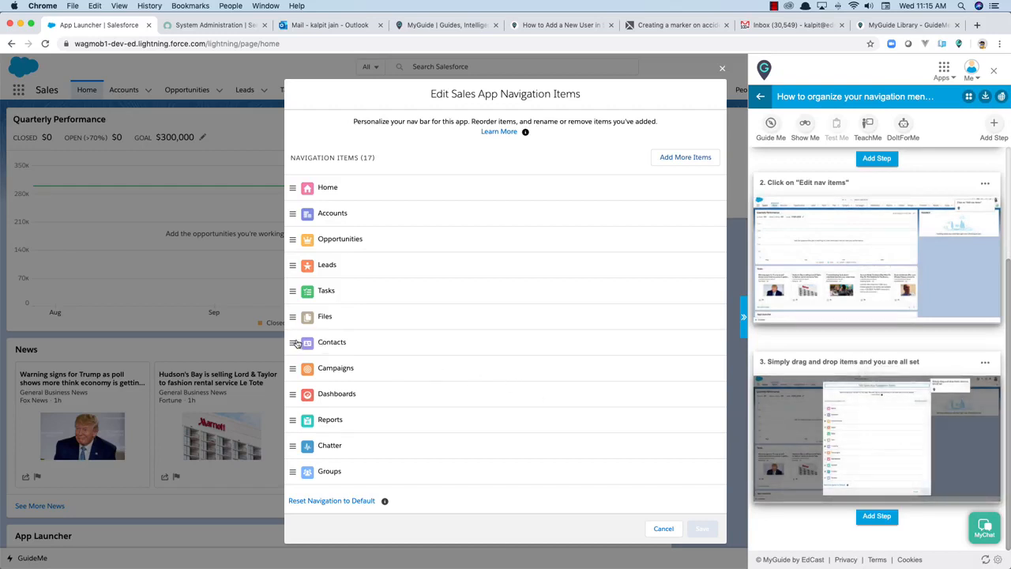
Move Contacts above Files in the navigation items list and capture the dialog's Save button as a new inline step
left_click_drag(296, 343, 305, 317)
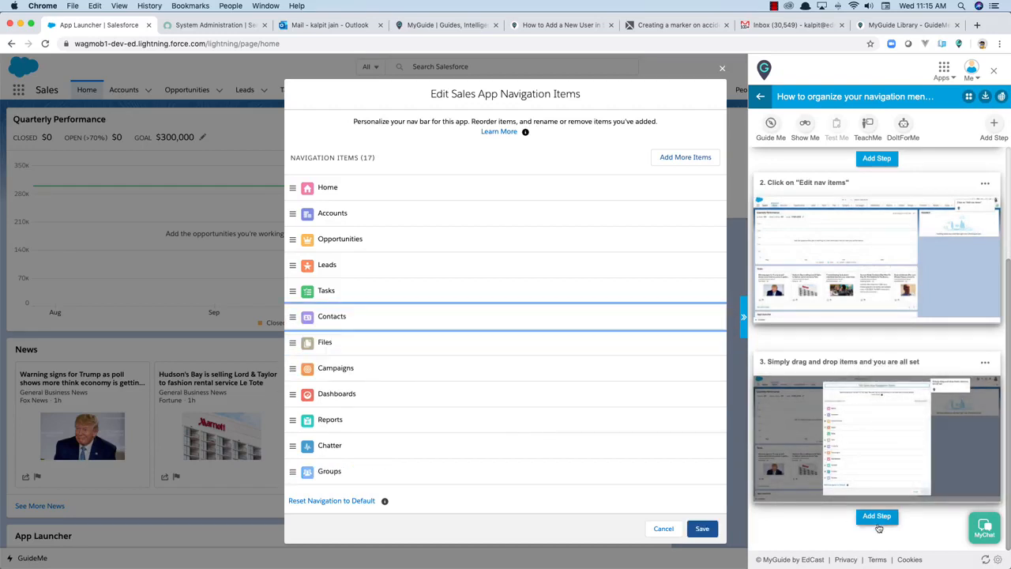
mouse_move(879, 520)
left_click(867, 466)
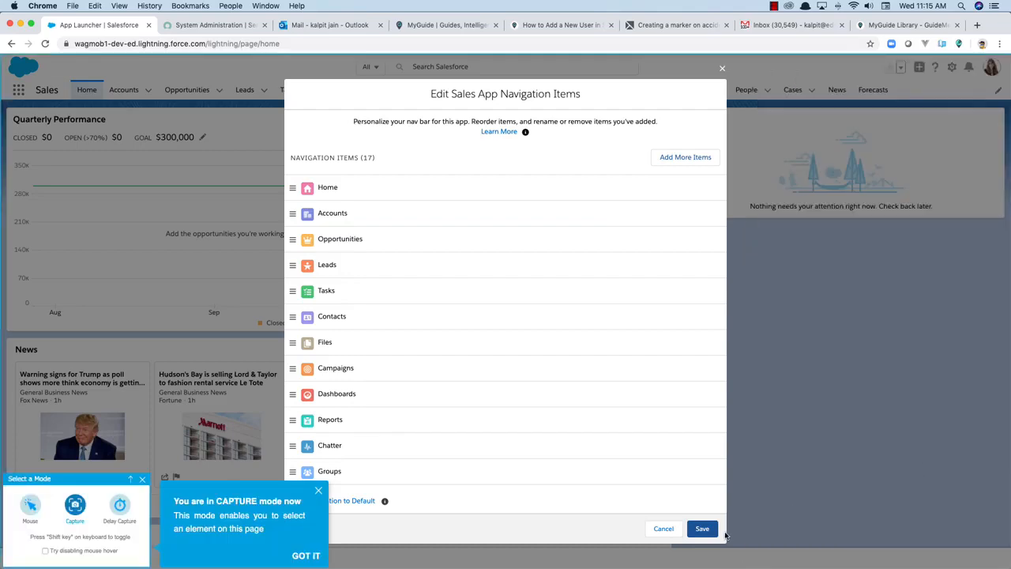
left_click(695, 531)
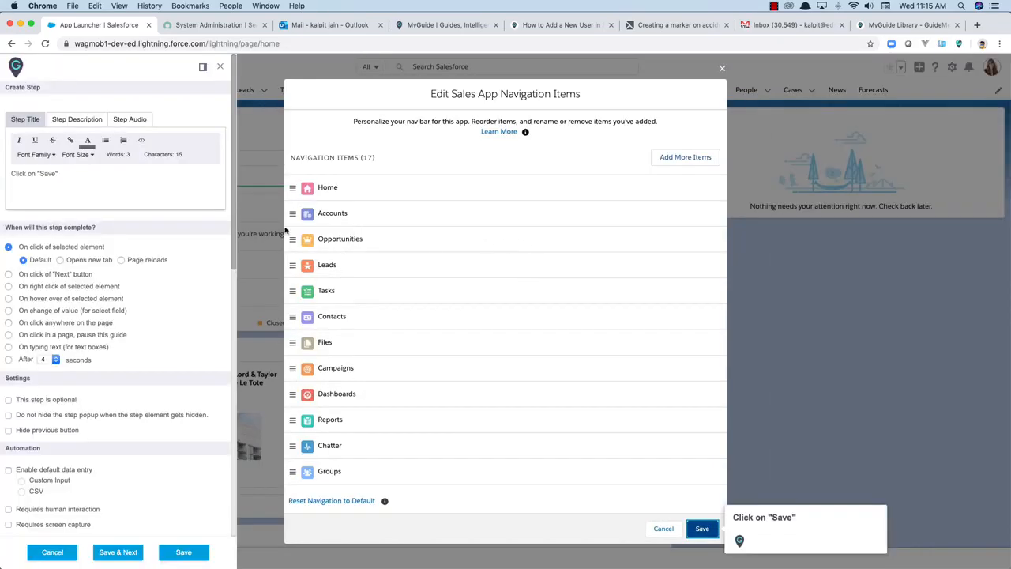
Extend the step title to 'Click on "Save" and your new menu is done' and save the step
left_click(115, 171)
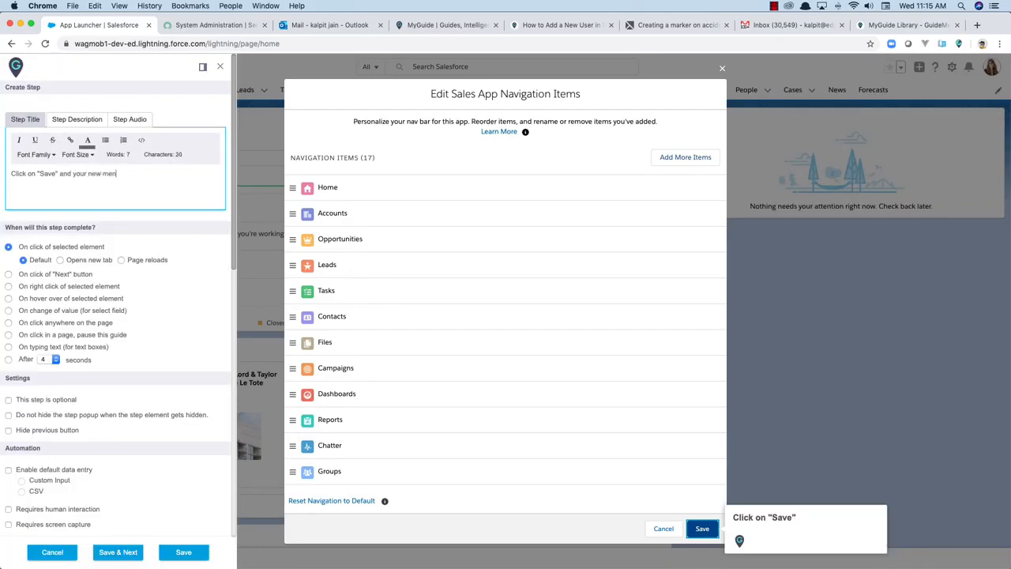
key("BackSpace")
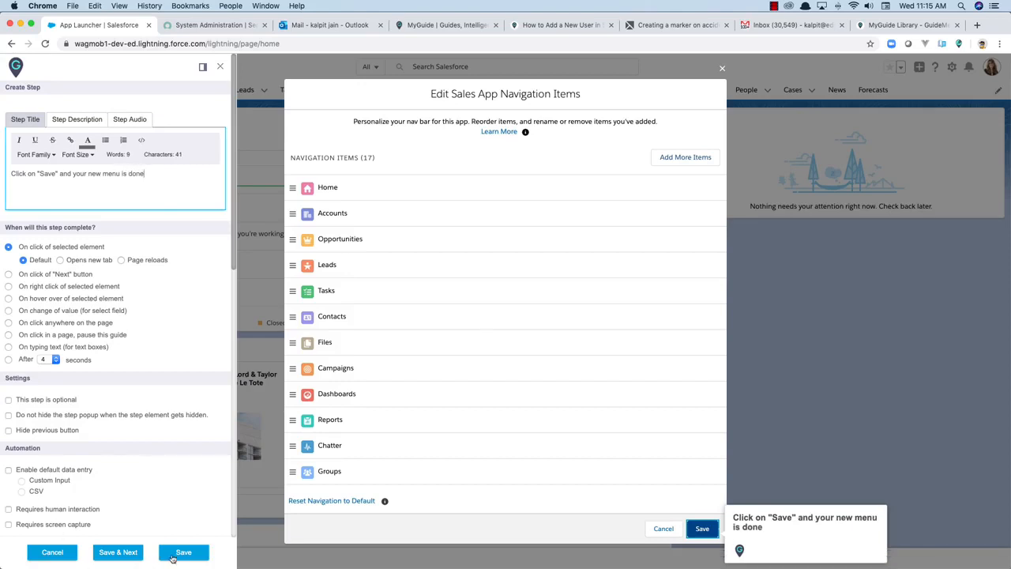
left_click(174, 553)
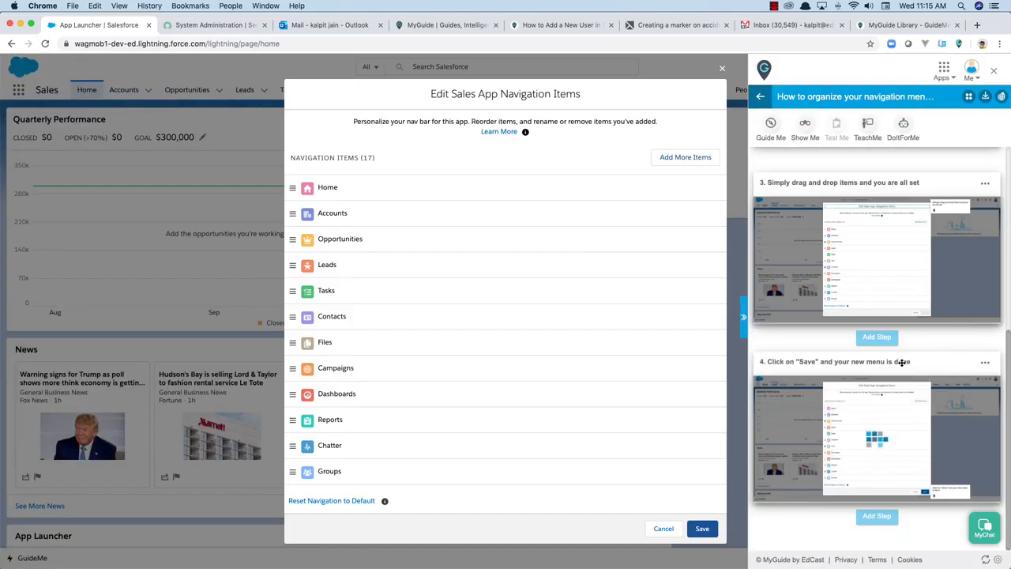
Review the four guide steps and publish the navigation menus guide
scroll(901, 361, "up", 5)
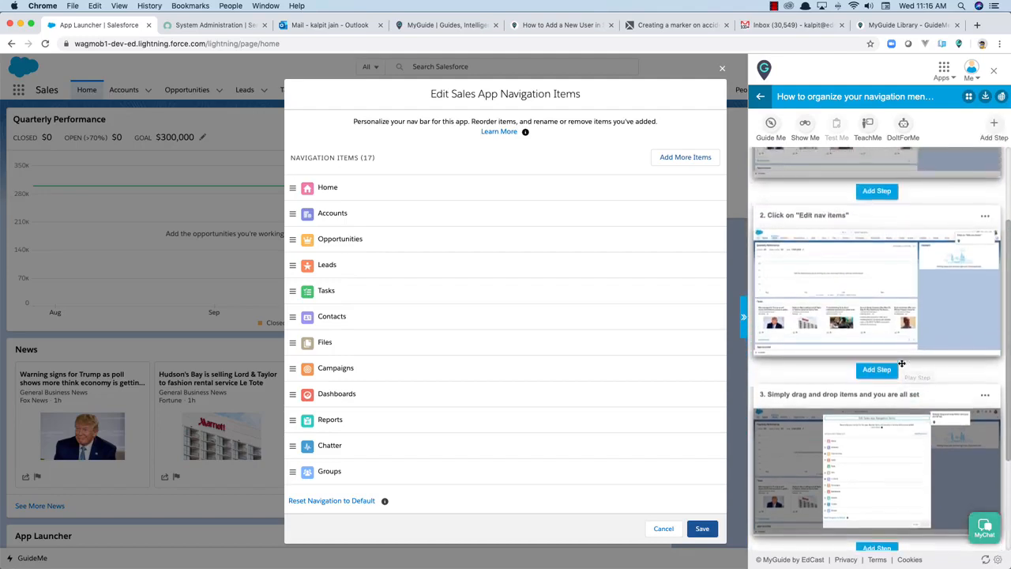
scroll(902, 364, "up", 2)
scroll(875, 237, "down", 5)
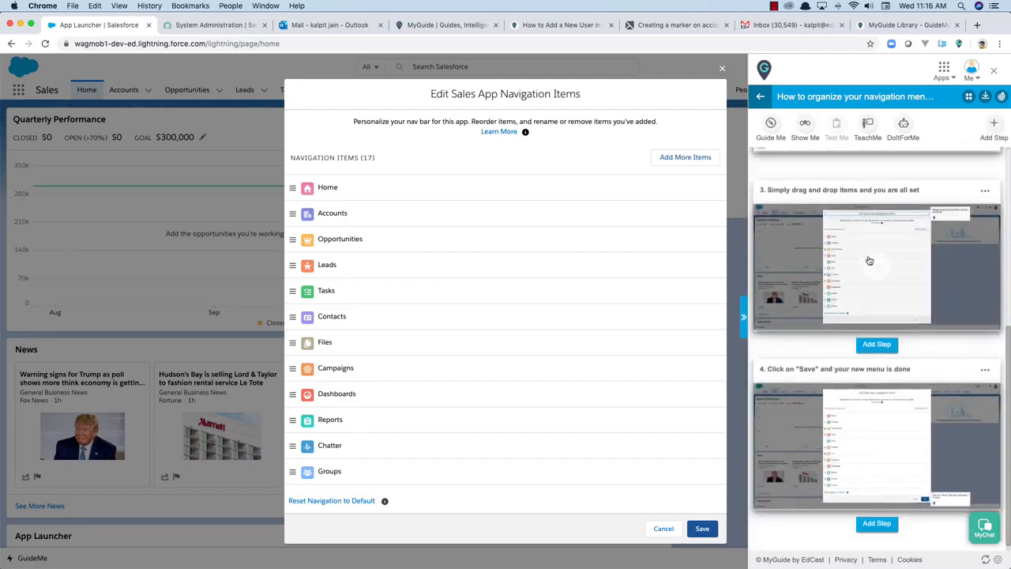
scroll(872, 256, "up", 5)
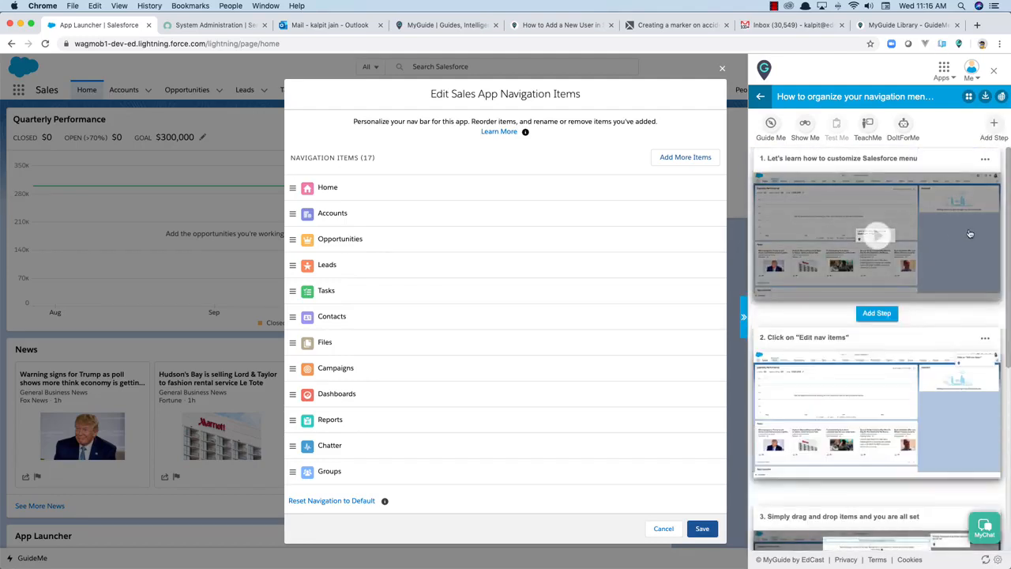
left_click(1001, 96)
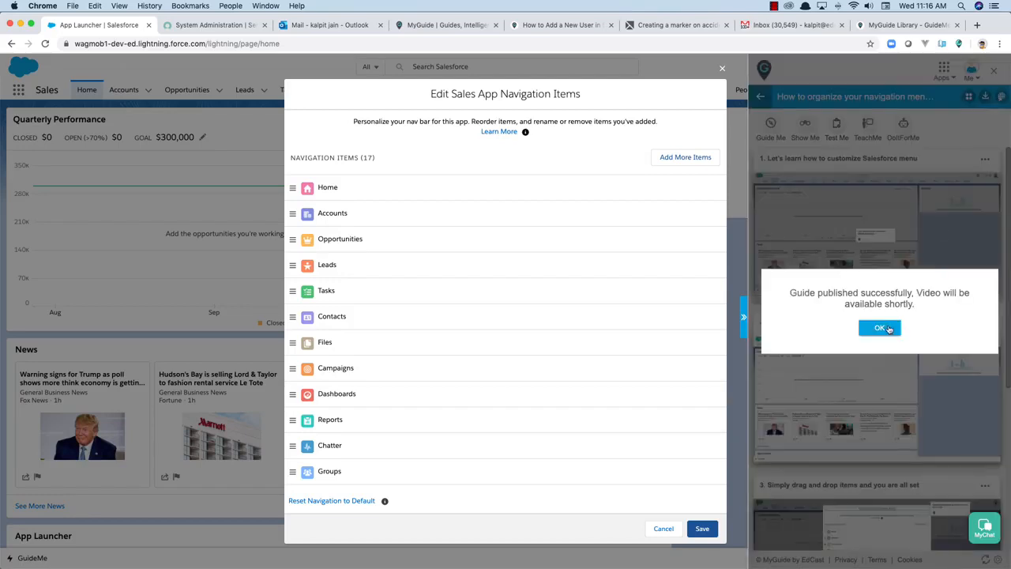
left_click(879, 328)
Open the guide on filtering Today's Tasks on the Home Page and display it in French (France)
left_click(761, 98)
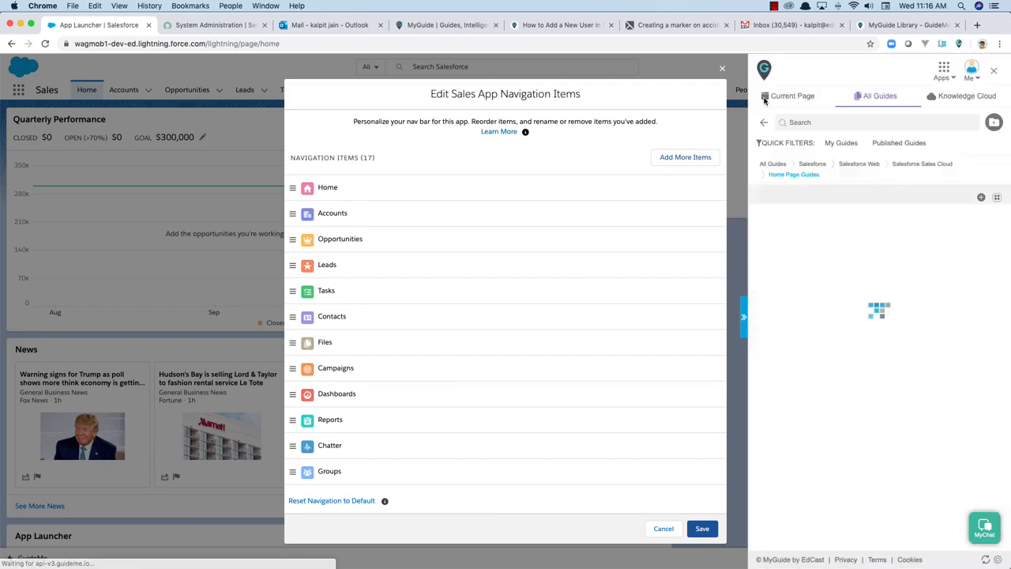
left_click(842, 291)
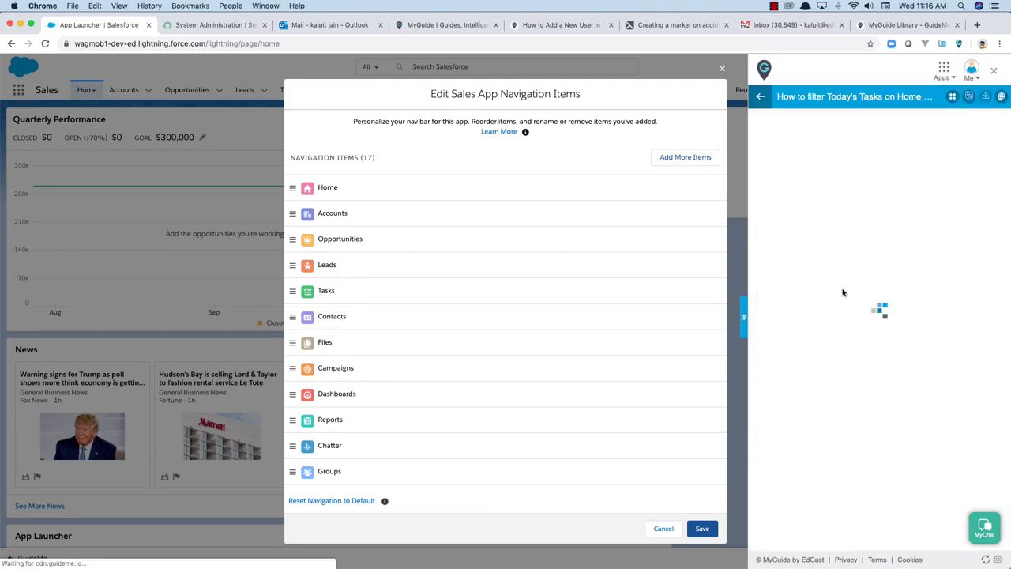
left_click(969, 97)
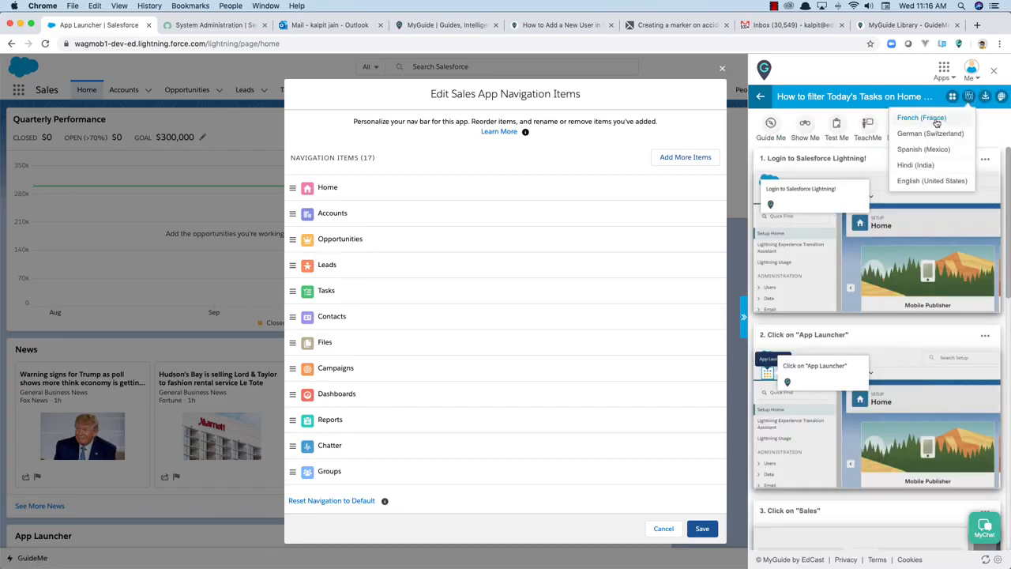
left_click(937, 119)
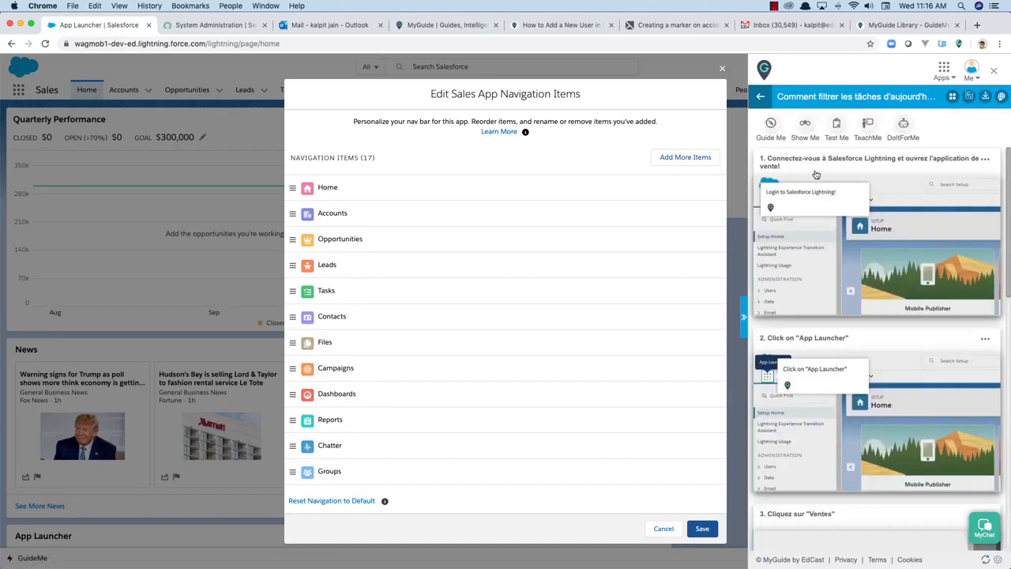
Dismiss the navigation items dialog without saving, and play the French guide's first step before closing the playback
left_click(722, 70)
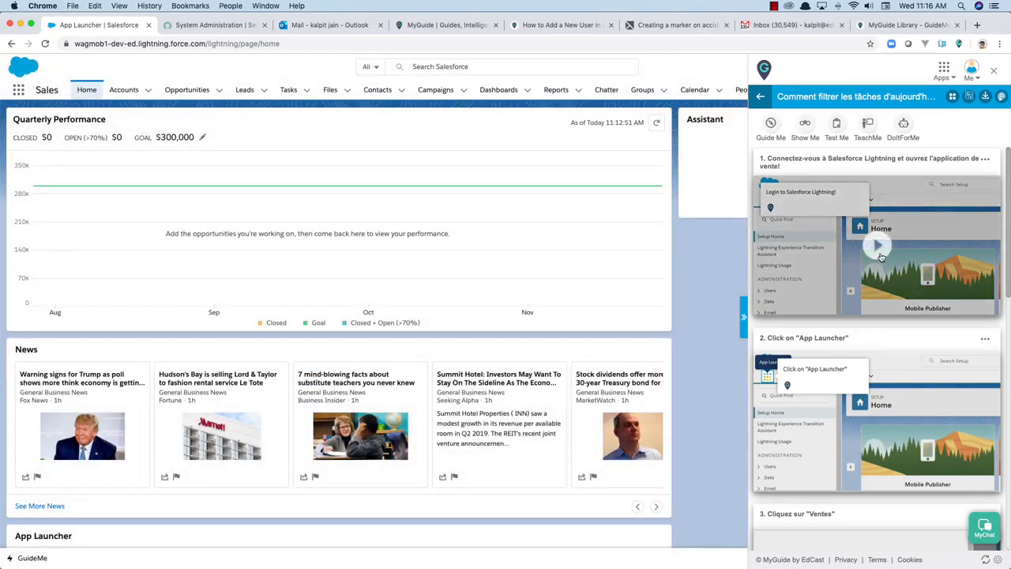
left_click(879, 248)
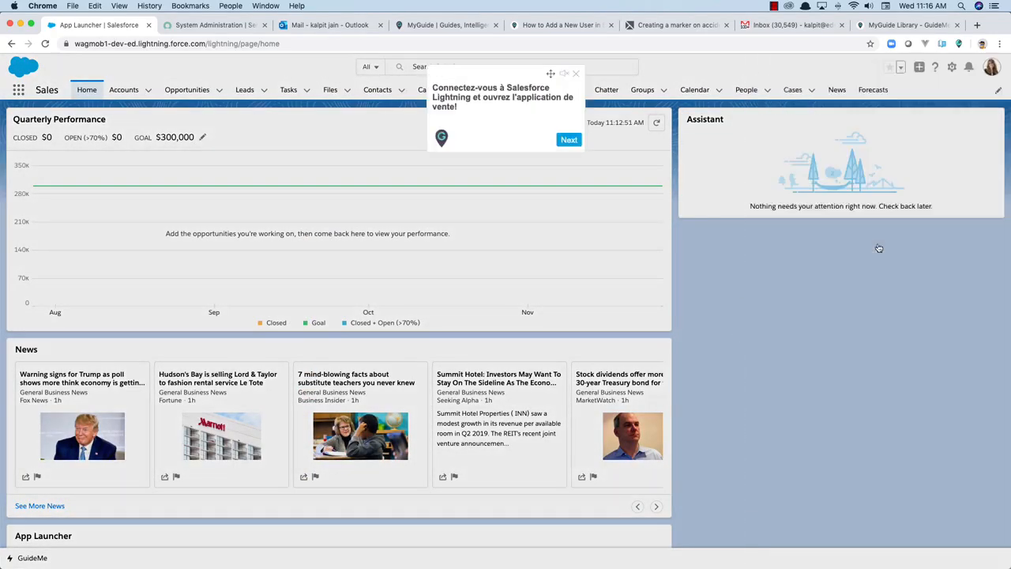
left_click(575, 74)
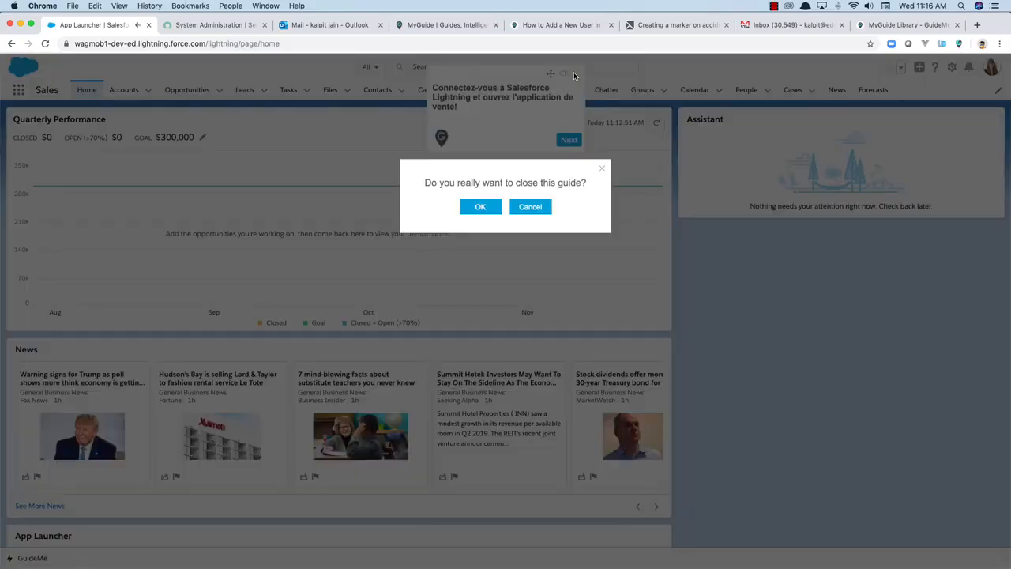
left_click(494, 207)
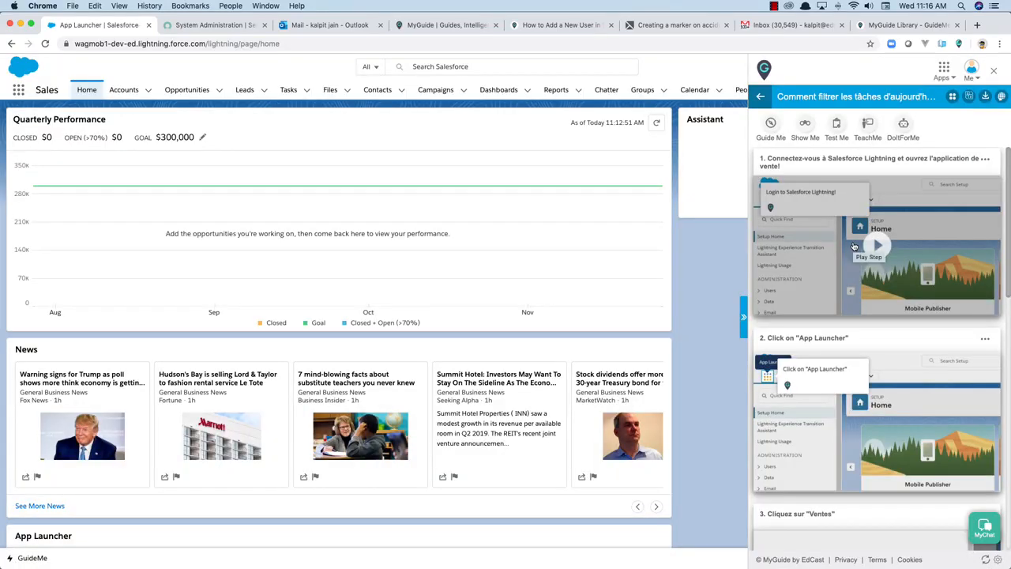
Switch the guide back to English (United States) and open "How to organize your navigation menus on the Salesforce home page"
left_click(973, 101)
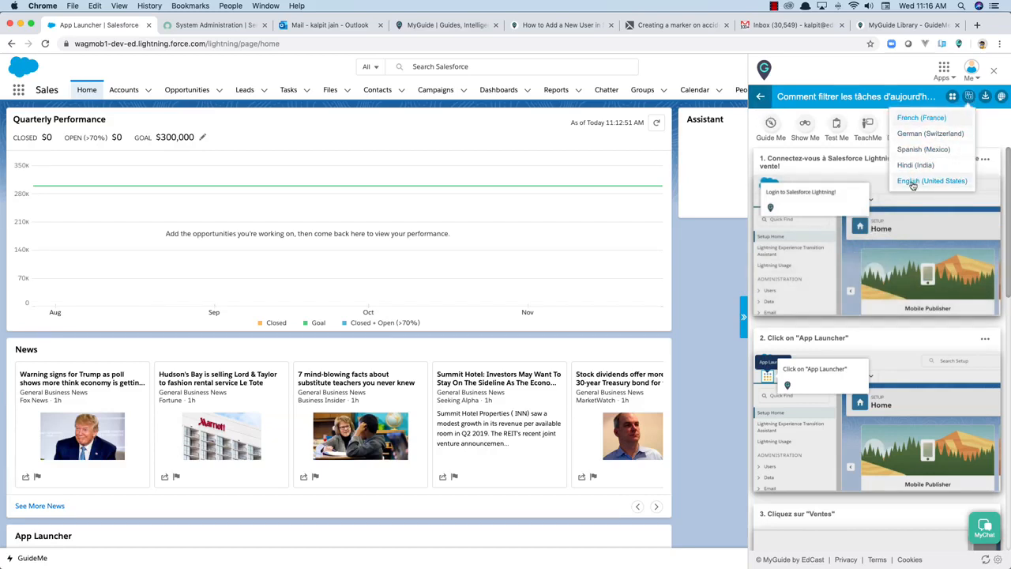
left_click(914, 182)
left_click(761, 97)
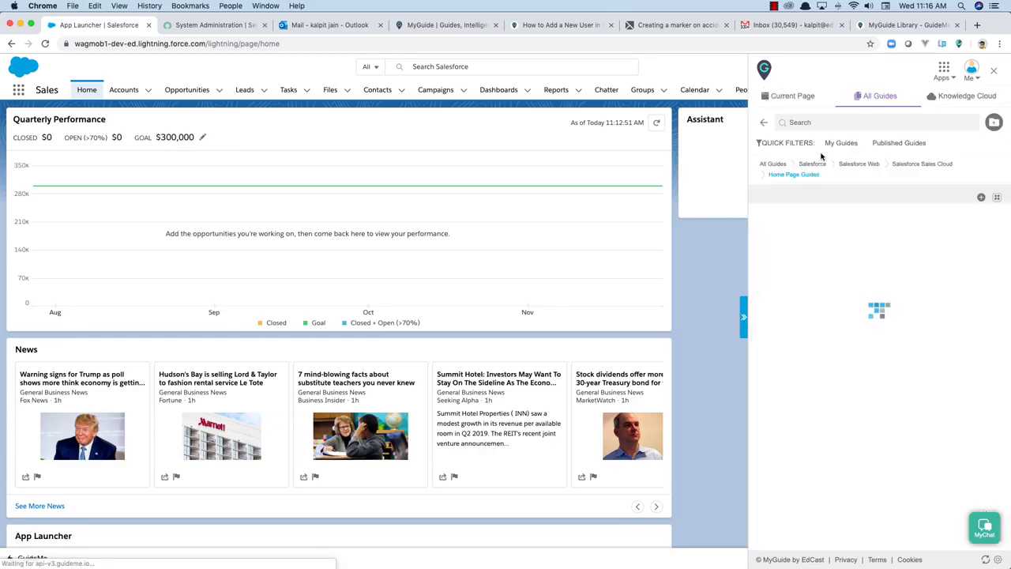
scroll(893, 285, "down", 2)
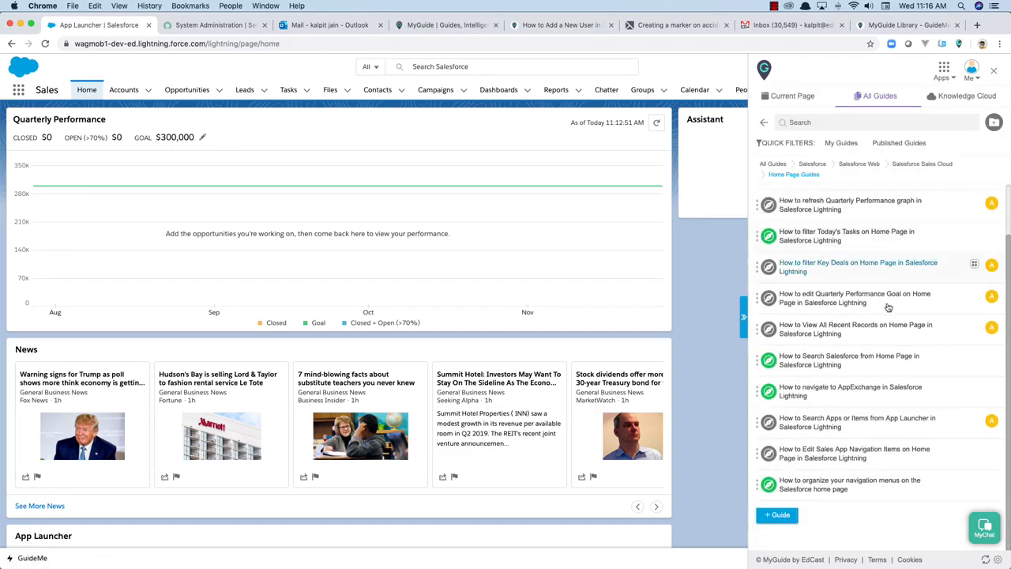
left_click(842, 484)
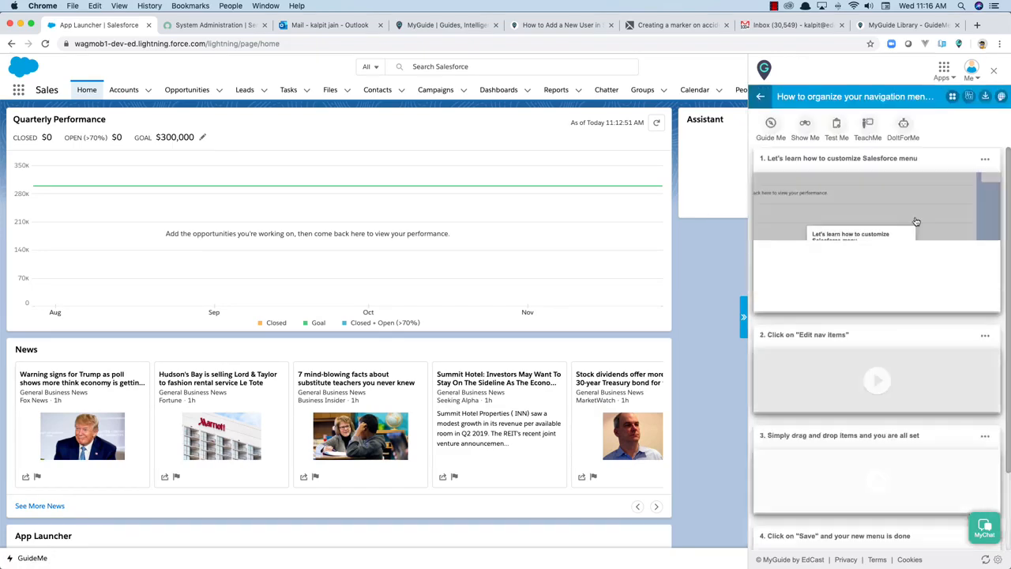
Export the navigation menus guide as a PDF document and look through its pages
left_click(985, 96)
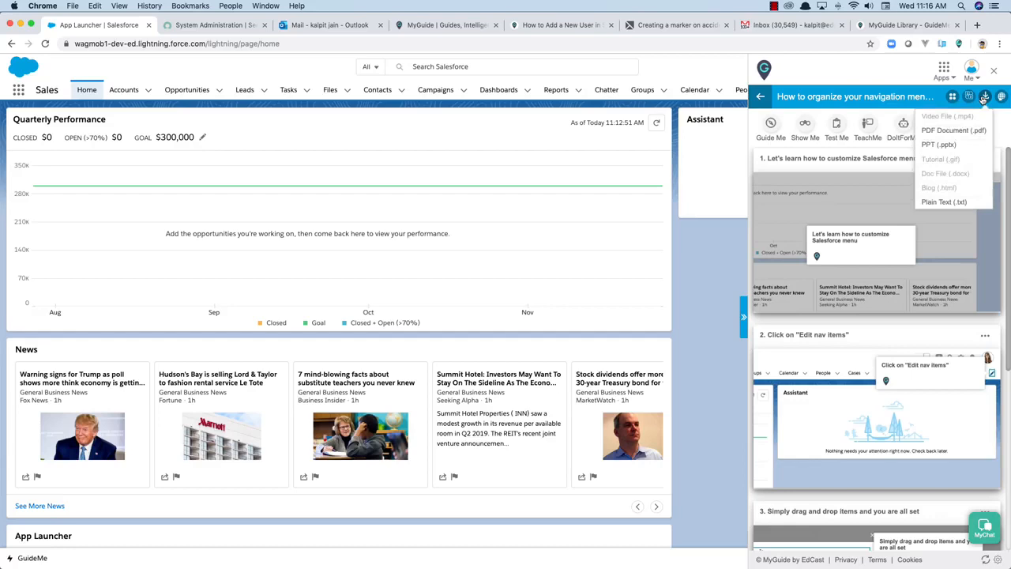
left_click(955, 131)
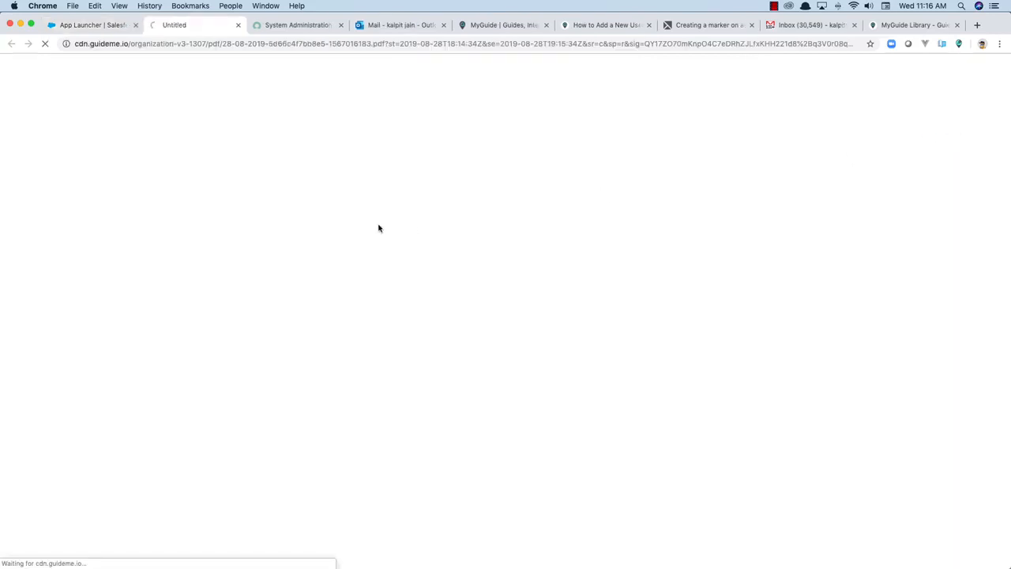
scroll(415, 265, "down", 10)
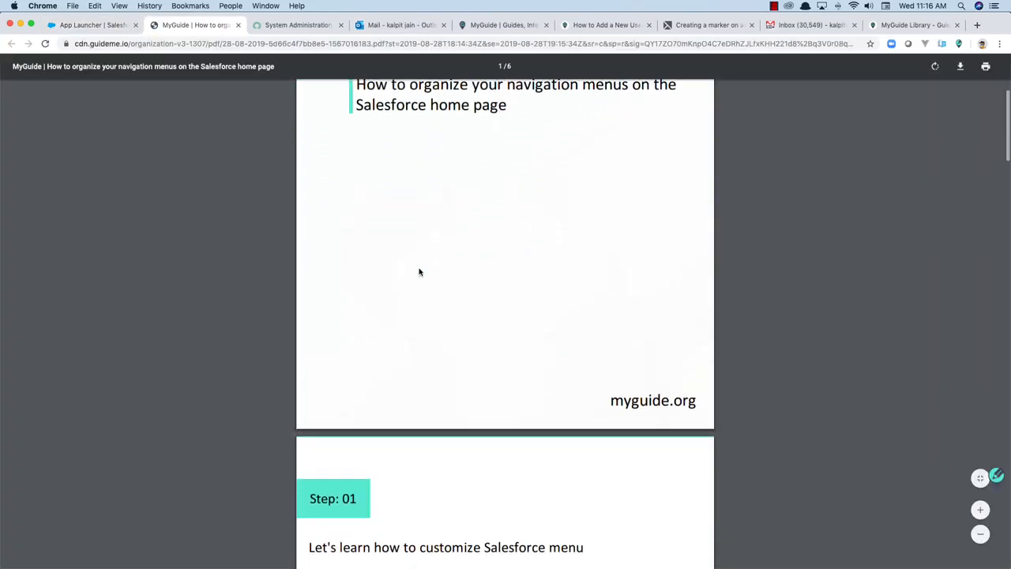
scroll(419, 272, "down", 10)
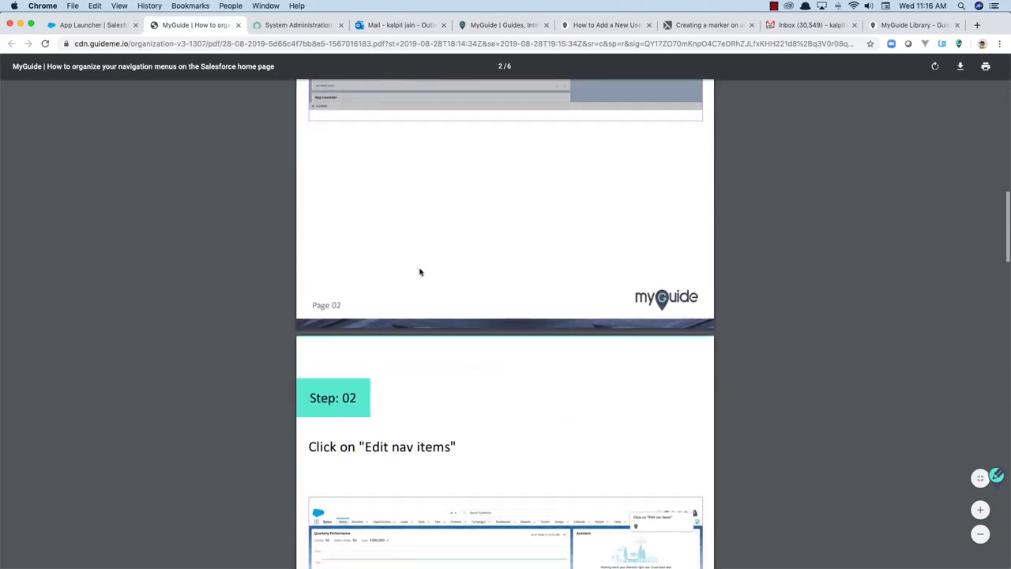
scroll(420, 271, "up", 10)
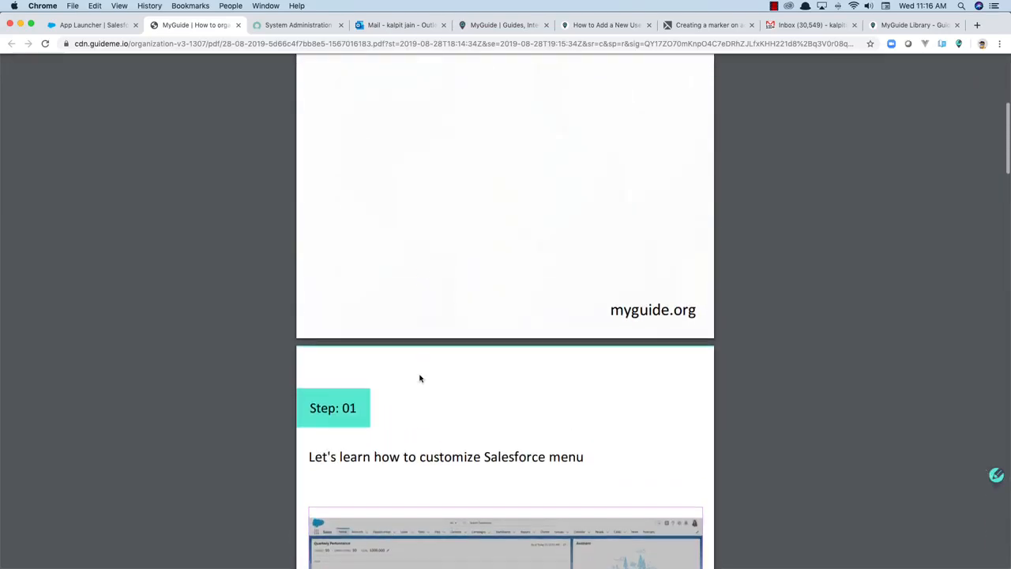
Look through the exported PDF's step pages to the end and return to its cover page
scroll(436, 298, "down", 20)
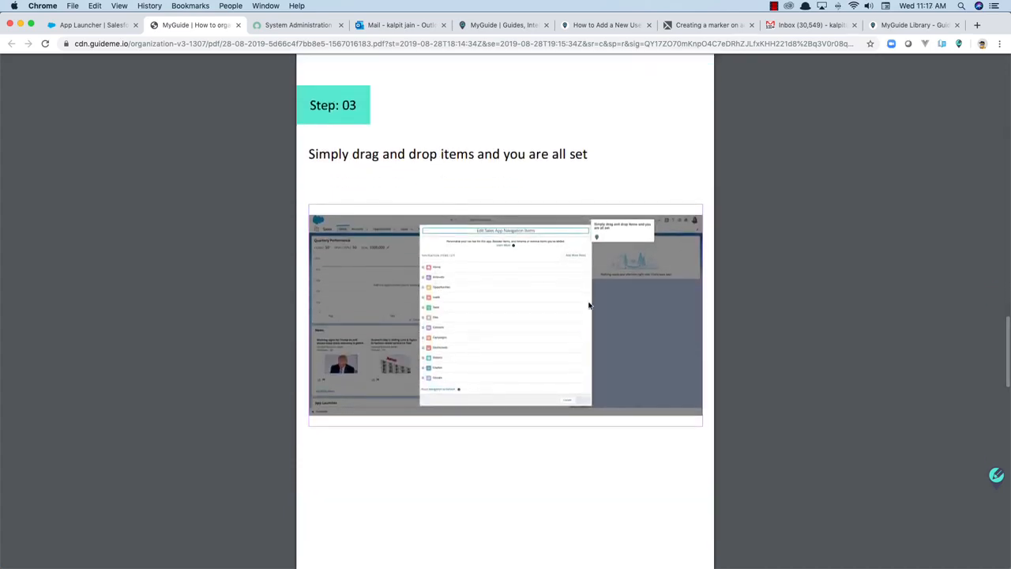
scroll(590, 305, "down", 5)
scroll(495, 313, "down", 15)
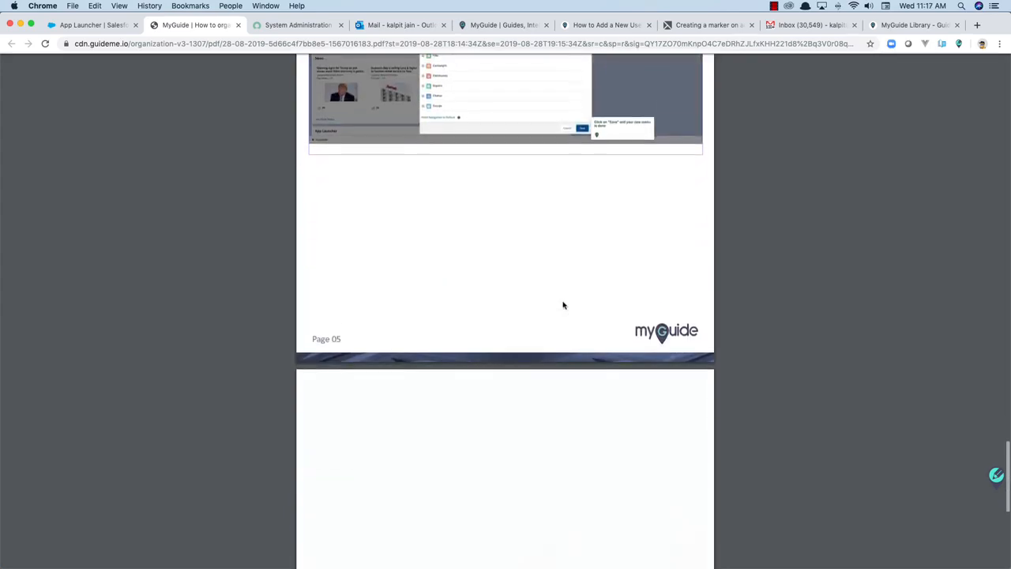
scroll(563, 305, "up", 20)
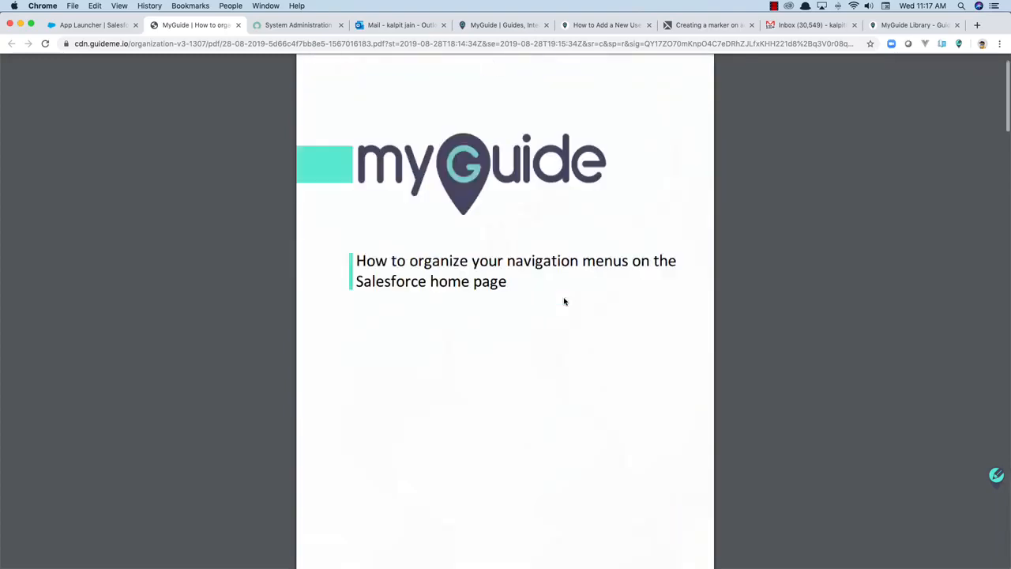
Return to the navigation menus guide in Salesforce and export it as a plain text (.txt) file
left_click(109, 29)
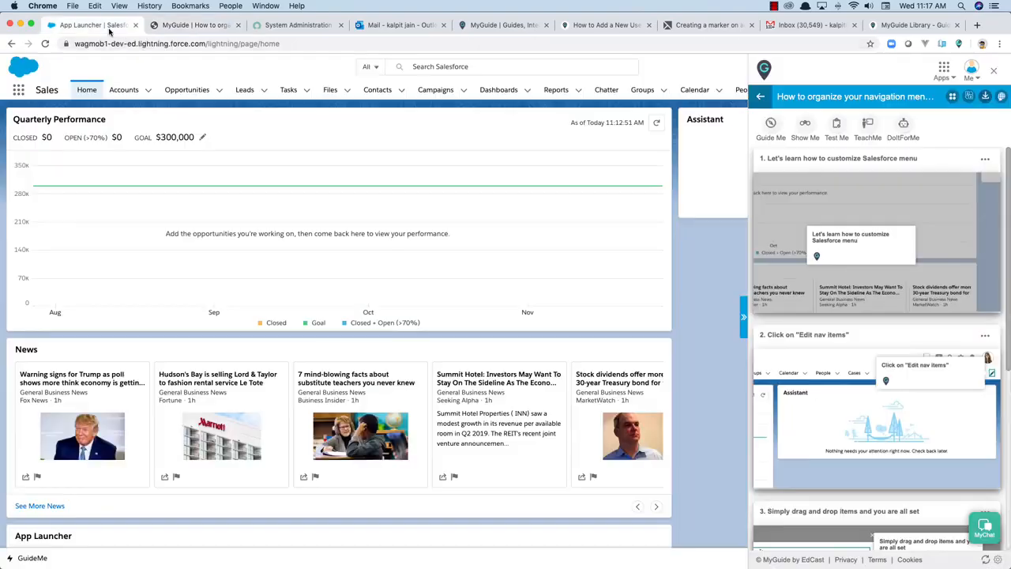
left_click(985, 97)
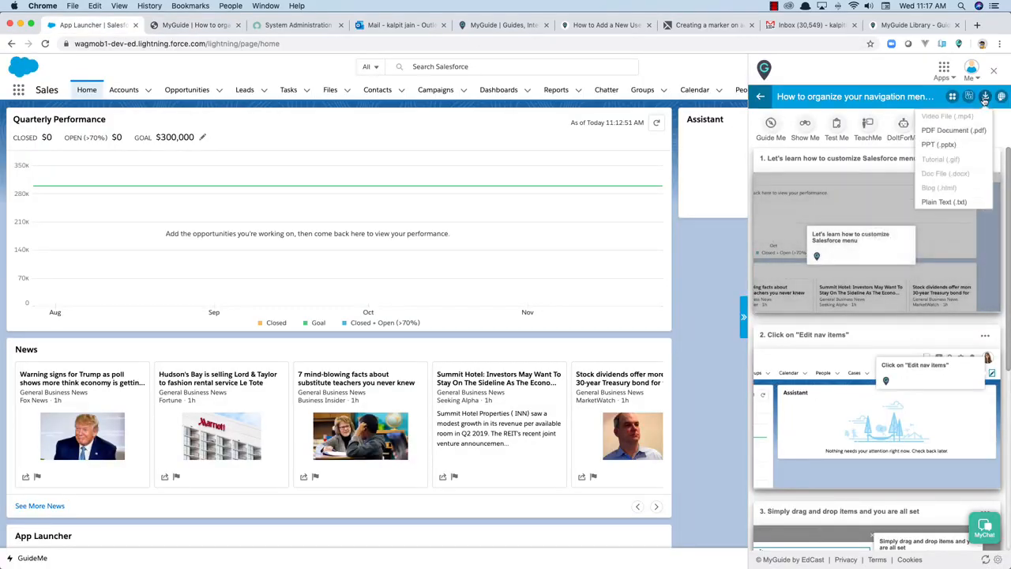
left_click(949, 200)
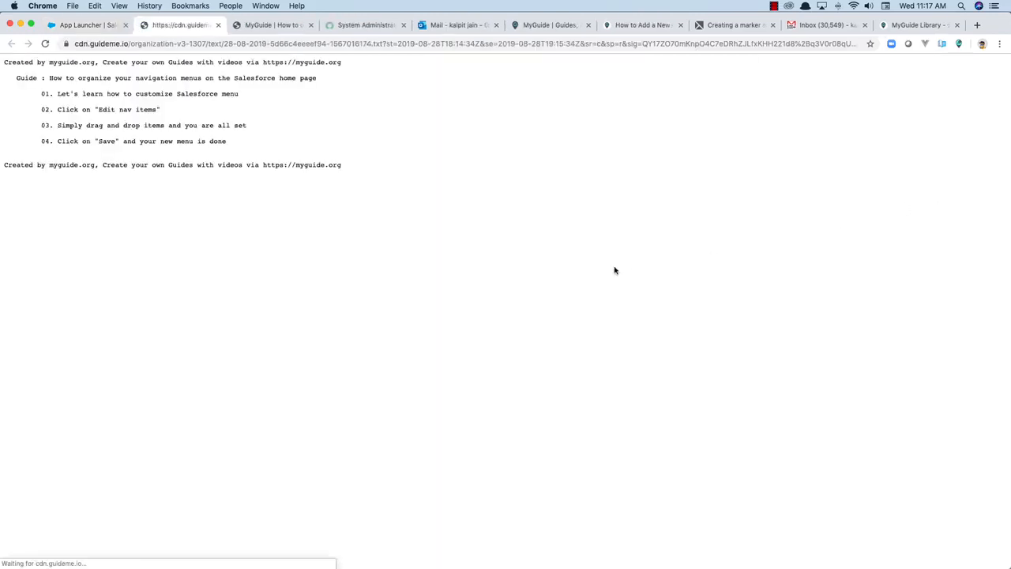
Go back to the guide, refresh it and export it as a GIF tutorial, and revisit the text and PDF exports
left_click(111, 25)
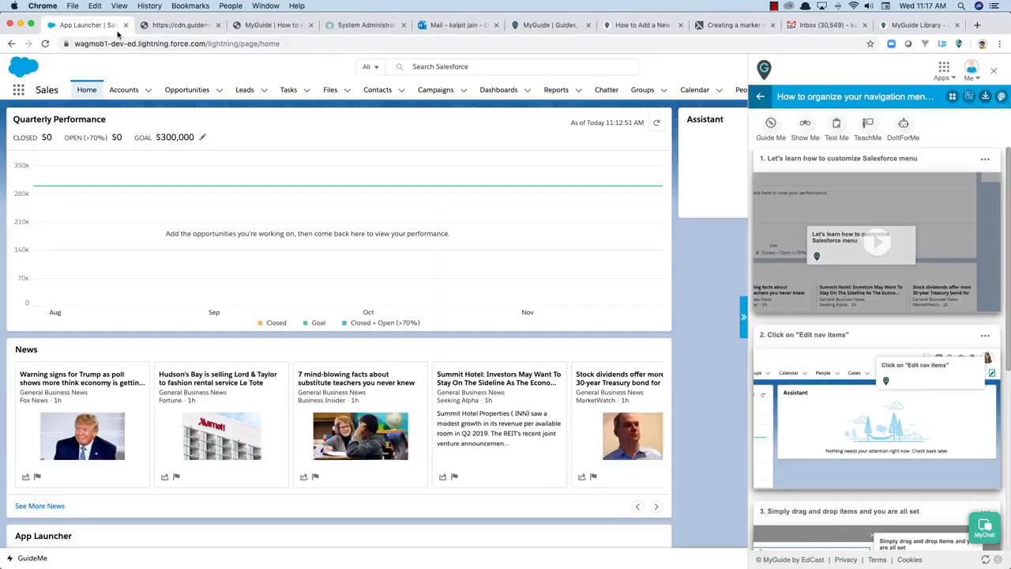
left_click(985, 559)
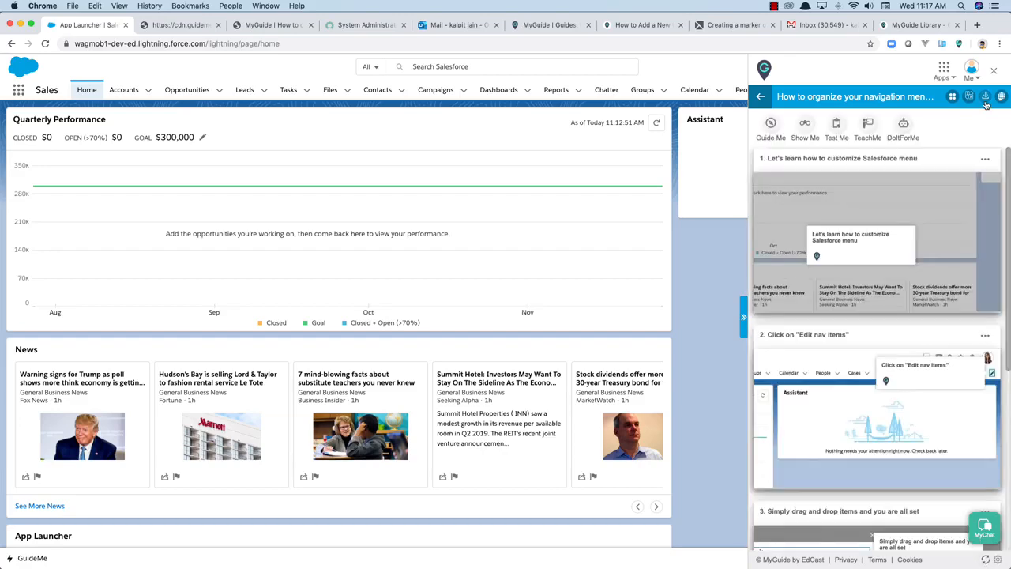
left_click(986, 98)
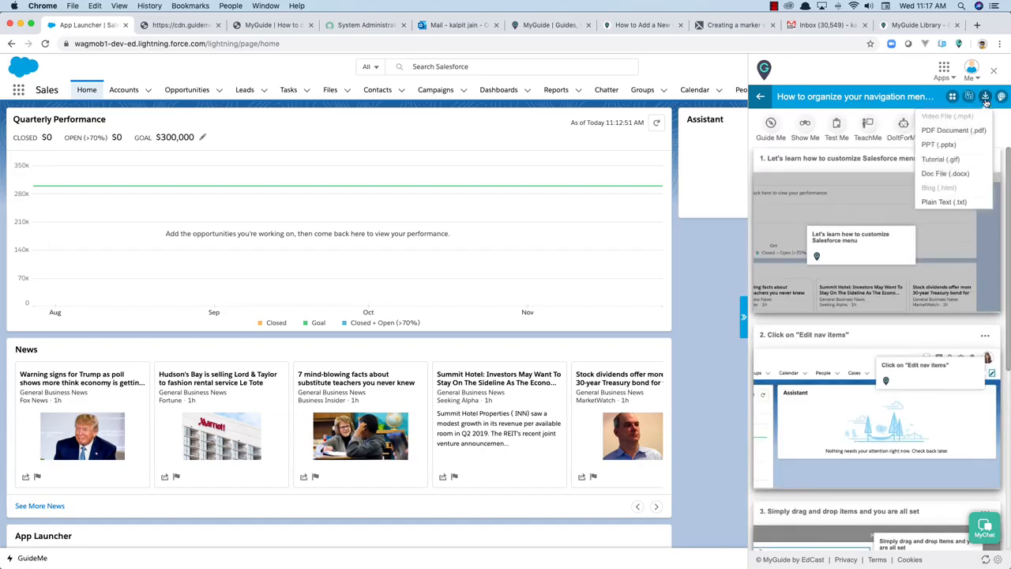
left_click(940, 160)
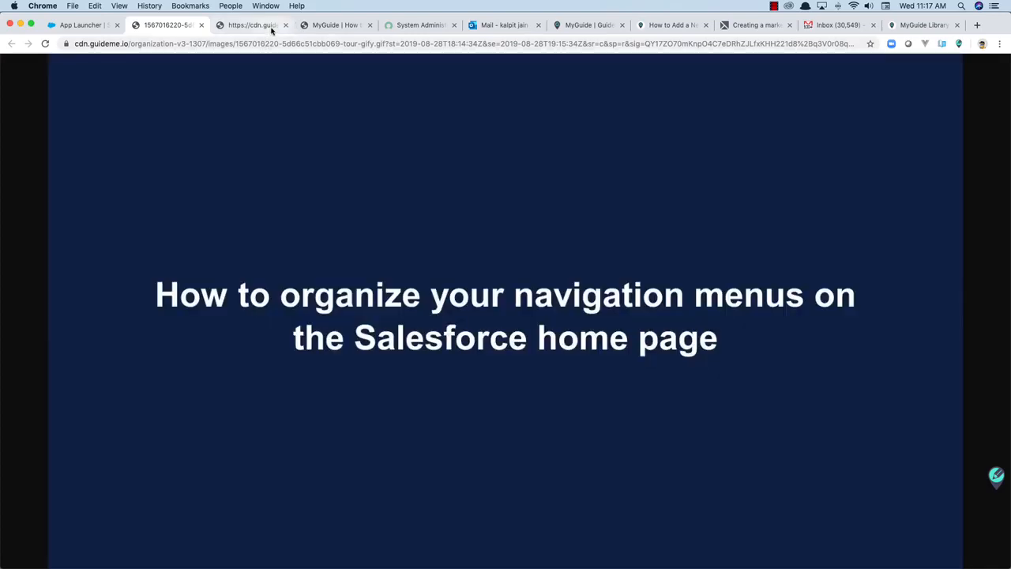
left_click(273, 28)
left_click(322, 29)
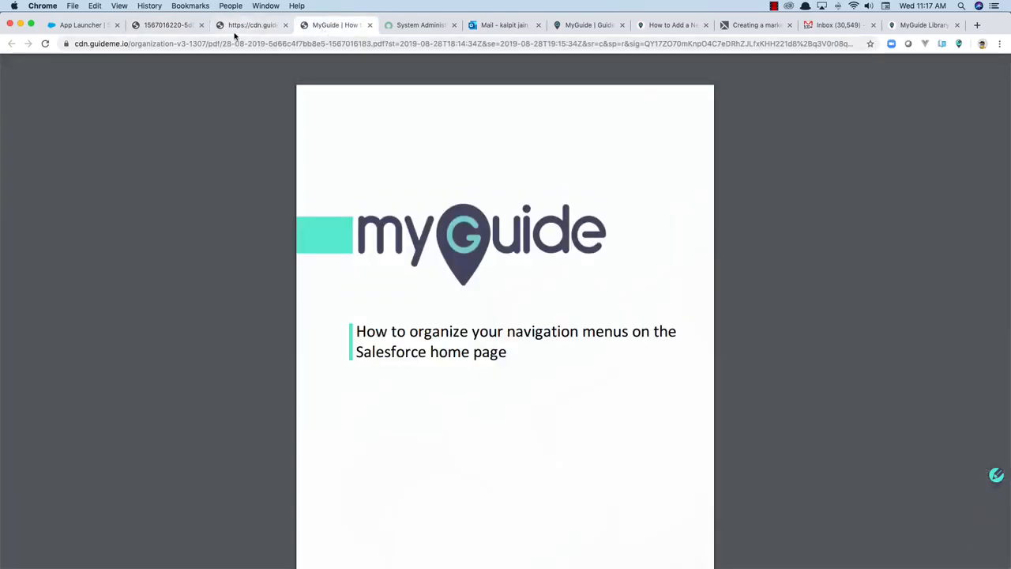
Return to the Salesforce page, refresh the navigation menus guide and export it as a blog (.html)
left_click(109, 32)
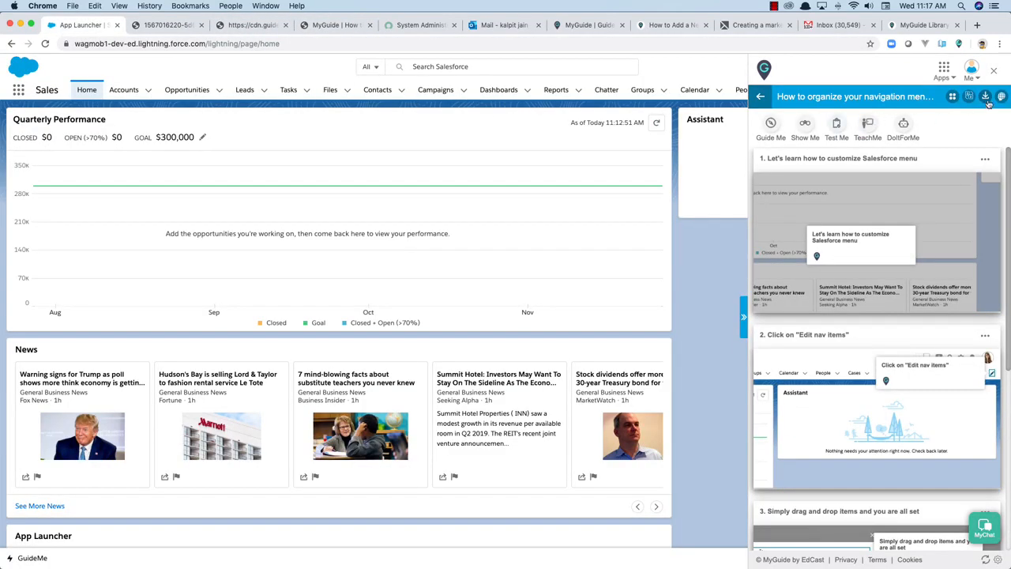
left_click(986, 98)
left_click(984, 528)
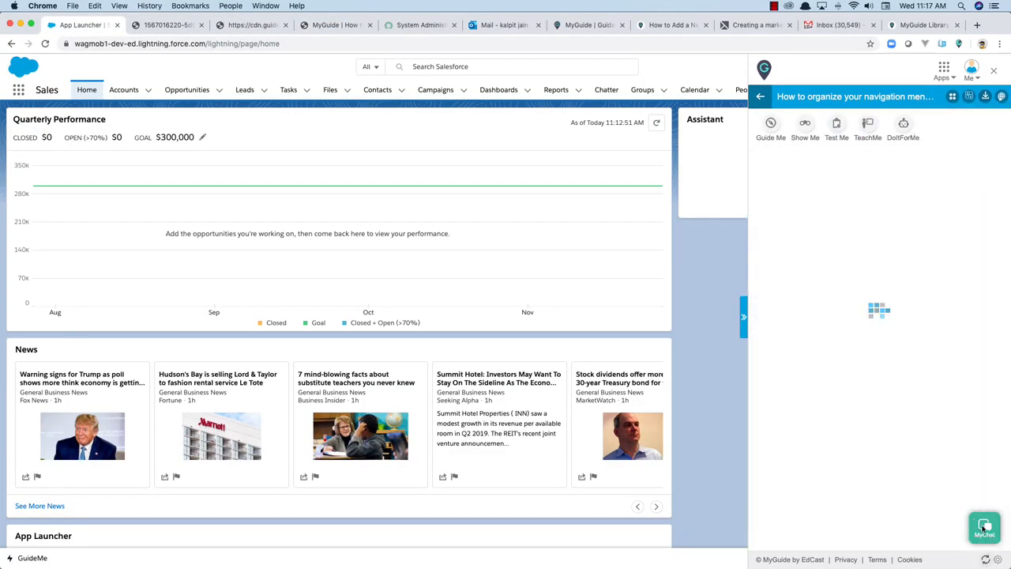
left_click(986, 97)
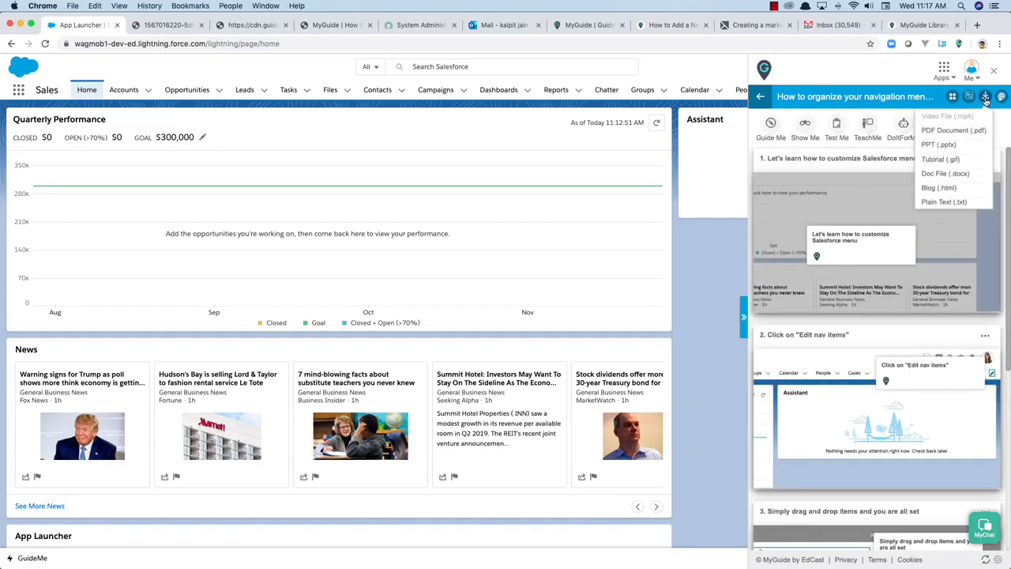
left_click(950, 188)
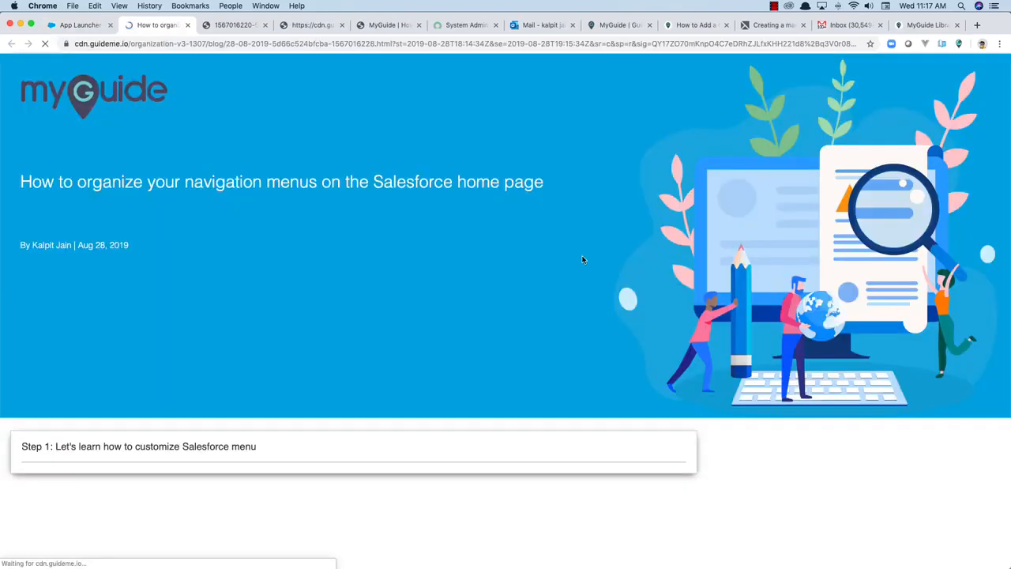
Look through the exported blog page's steps and highlight the author's name below the title
scroll(465, 301, "down", 15)
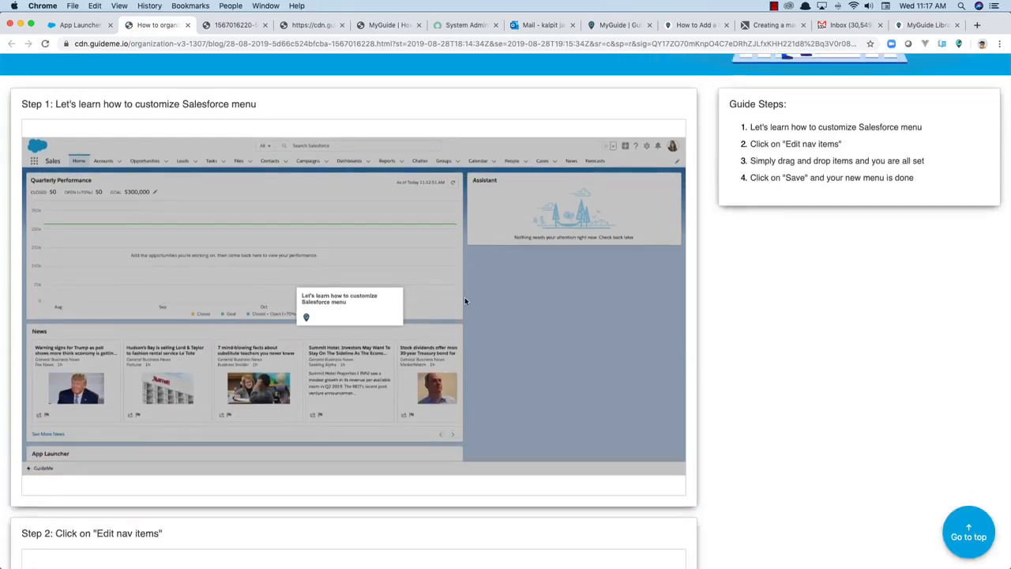
scroll(465, 301, "down", 12)
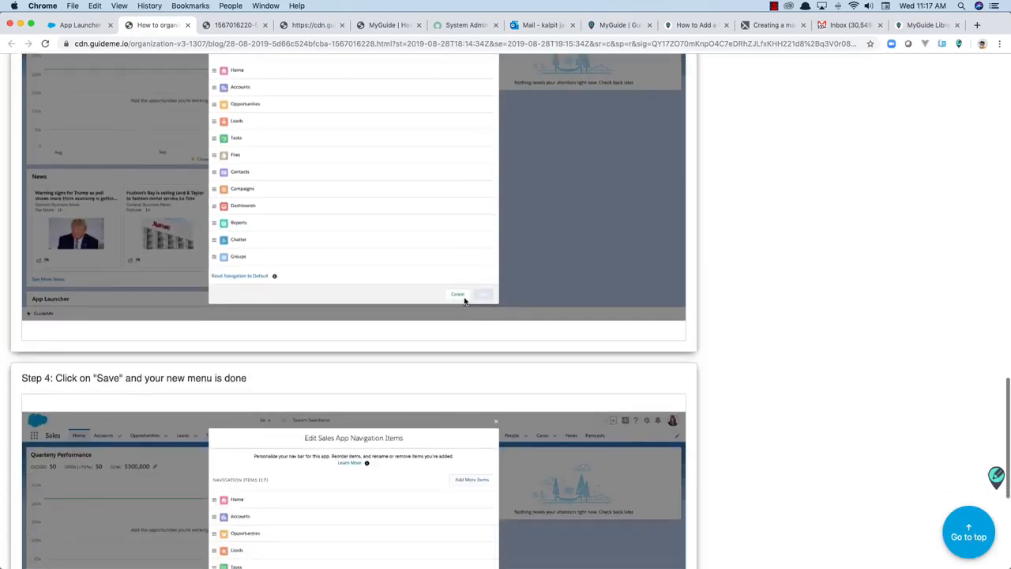
scroll(464, 301, "up", 10)
scroll(464, 301, "up", 20)
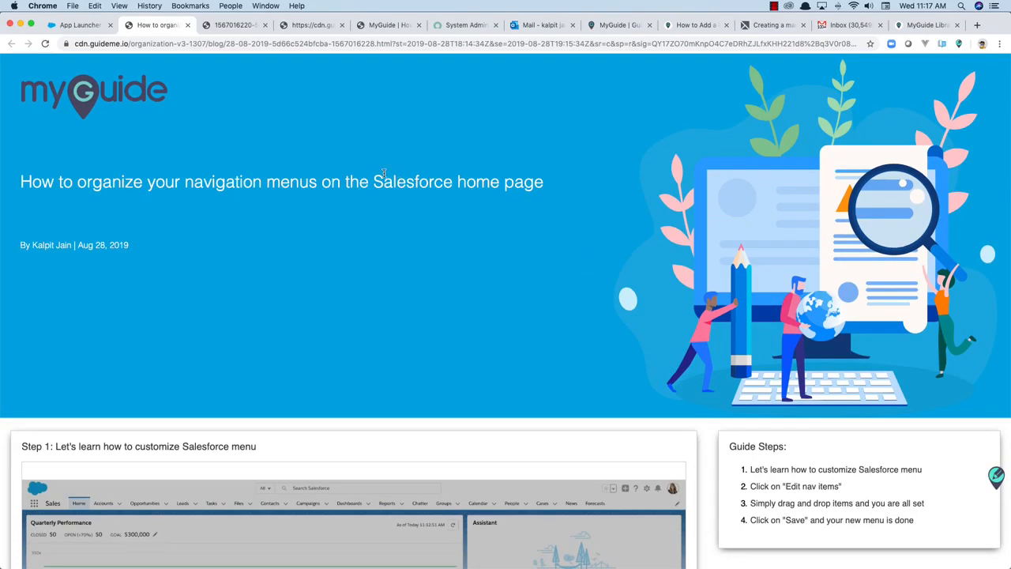
left_click_drag(74, 247, 30, 243)
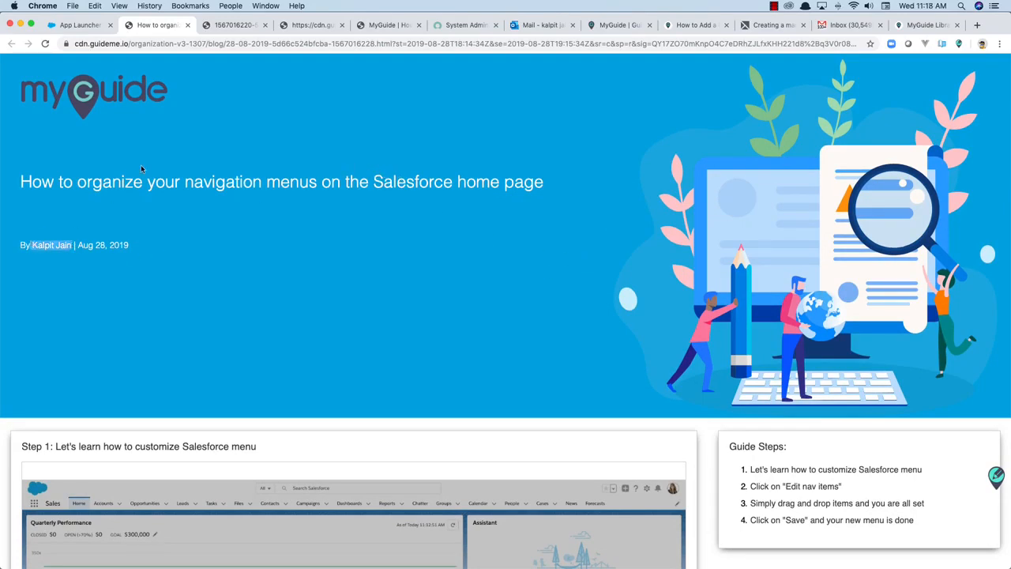
Refresh the guide on the Salesforce page, export it as a PPT (.pptx) file, and open the download in PowerPoint
left_click(79, 24)
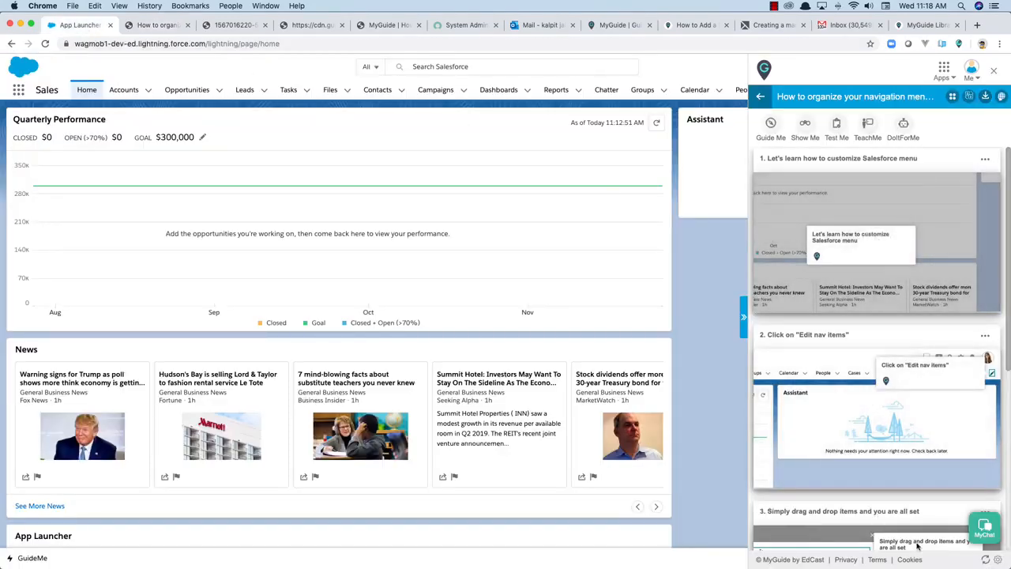
left_click(986, 559)
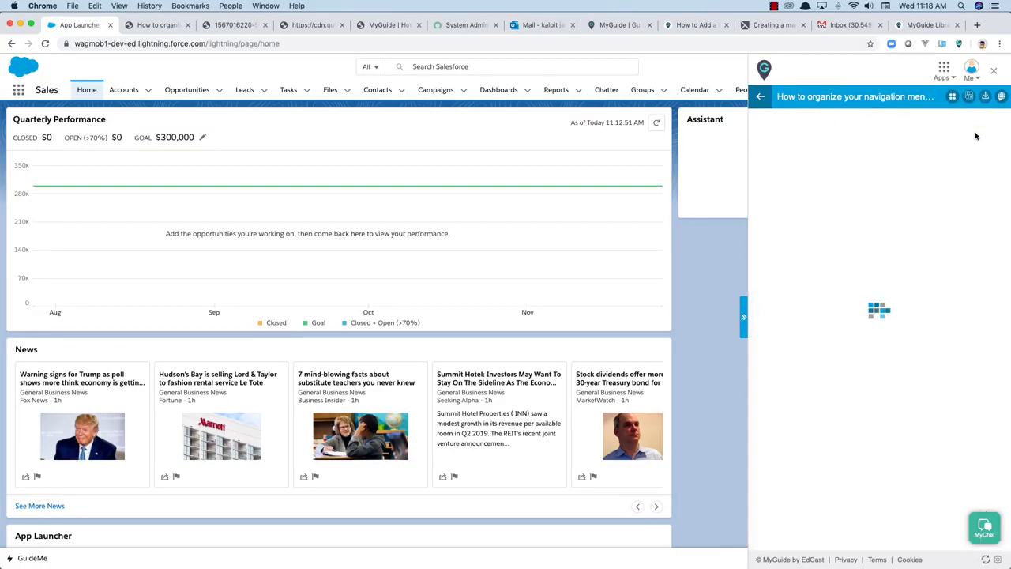
left_click(986, 96)
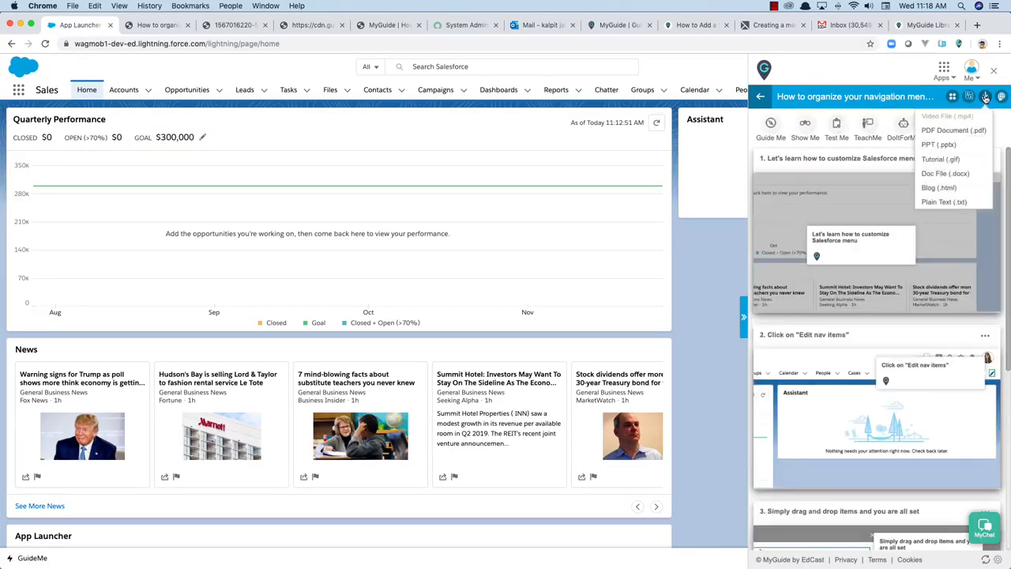
left_click(945, 146)
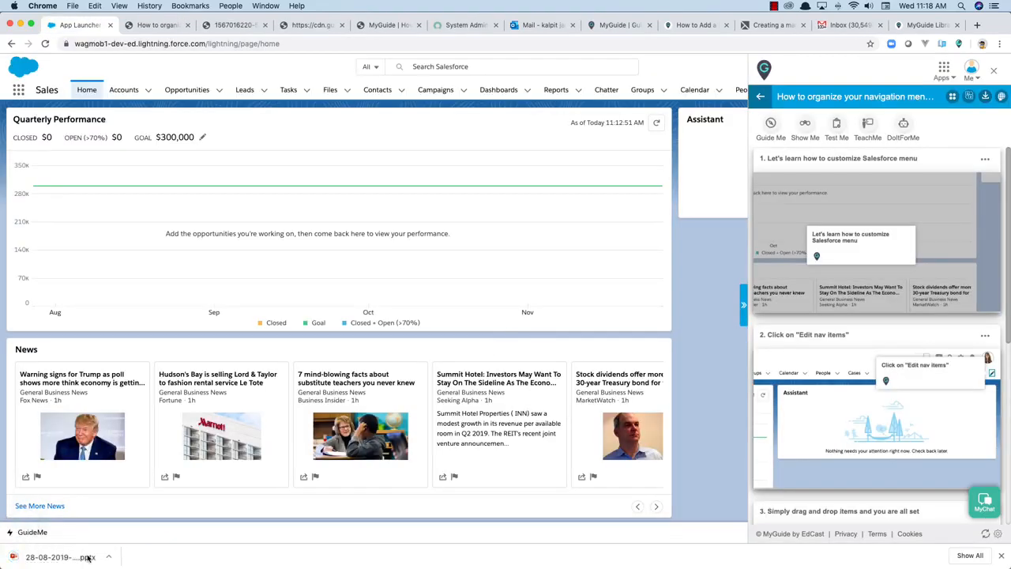
left_click(79, 556)
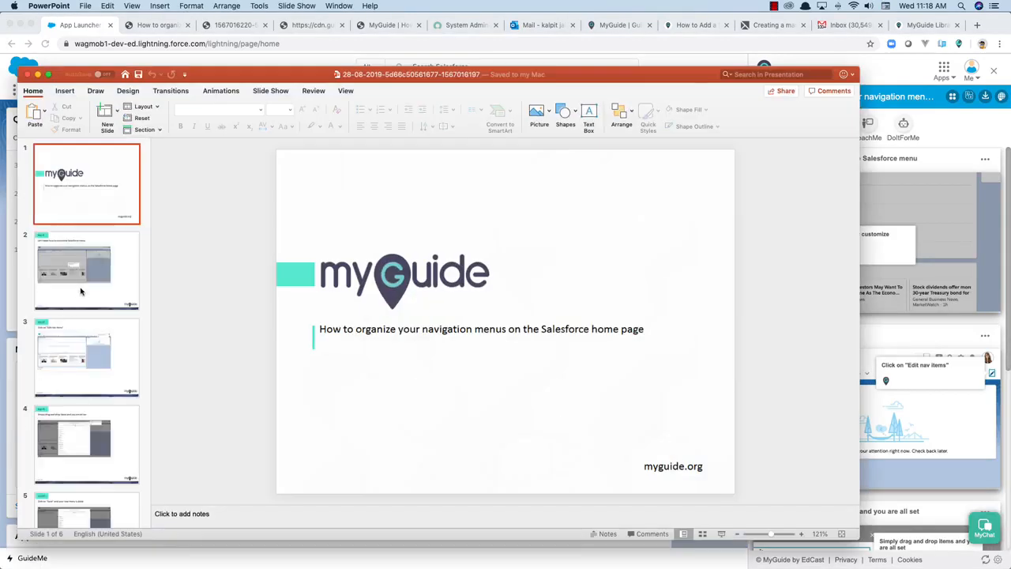
View the presentation's slides for Step 01 through Step 03
left_click(81, 289)
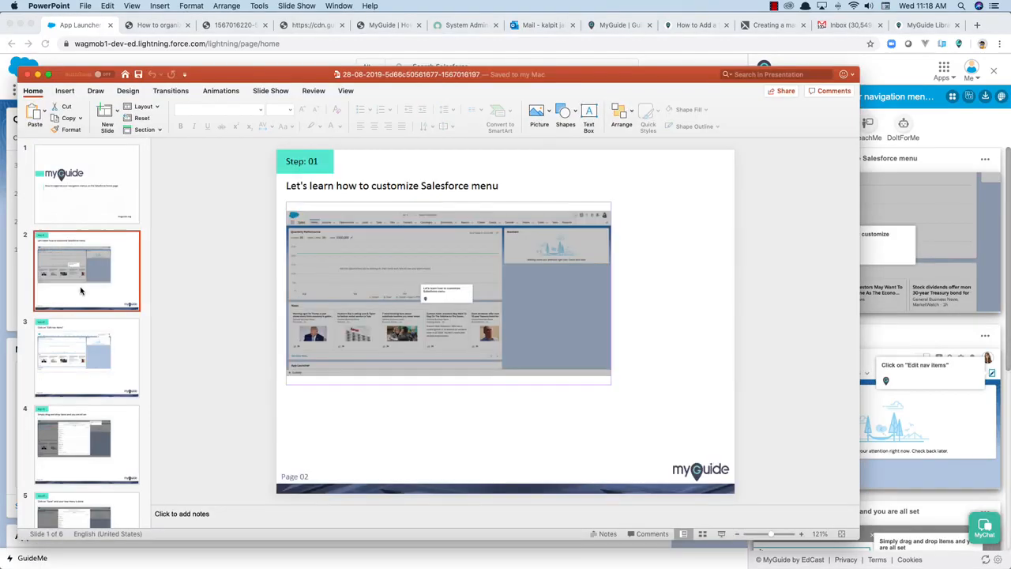
left_click(93, 381)
key("Down")
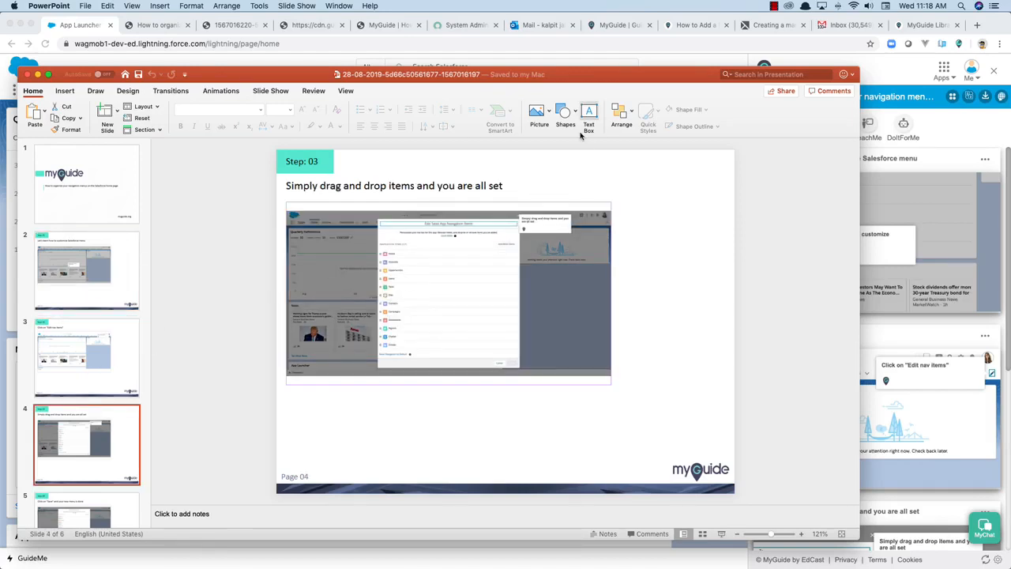
Draw a diagonal arrow over the Step 03 slide's screenshot and close the presentation without saving the changes
left_click(564, 112)
left_click(603, 153)
left_click_drag(535, 162, 486, 267)
left_click(478, 276)
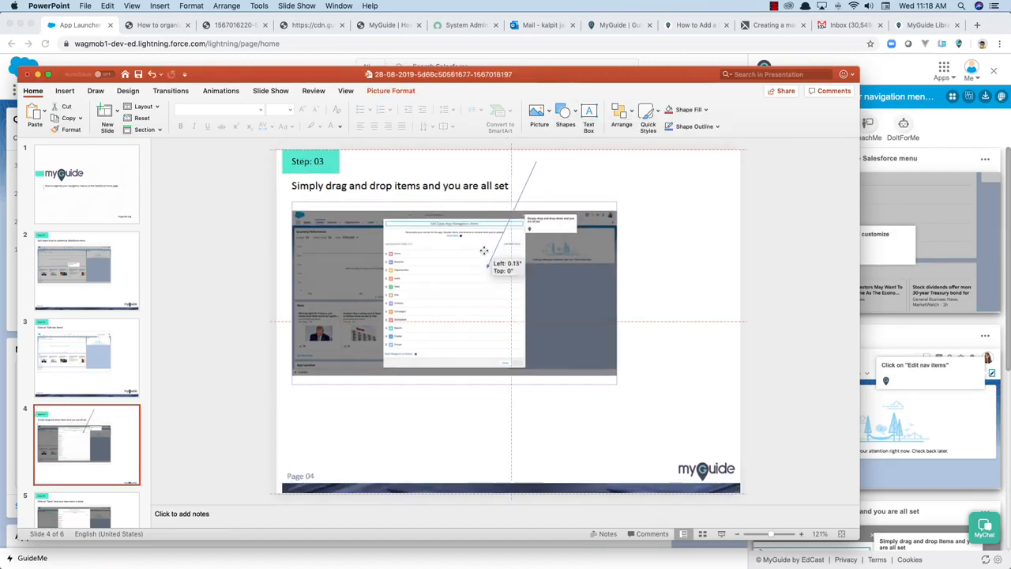
scroll(477, 277, "down", 1)
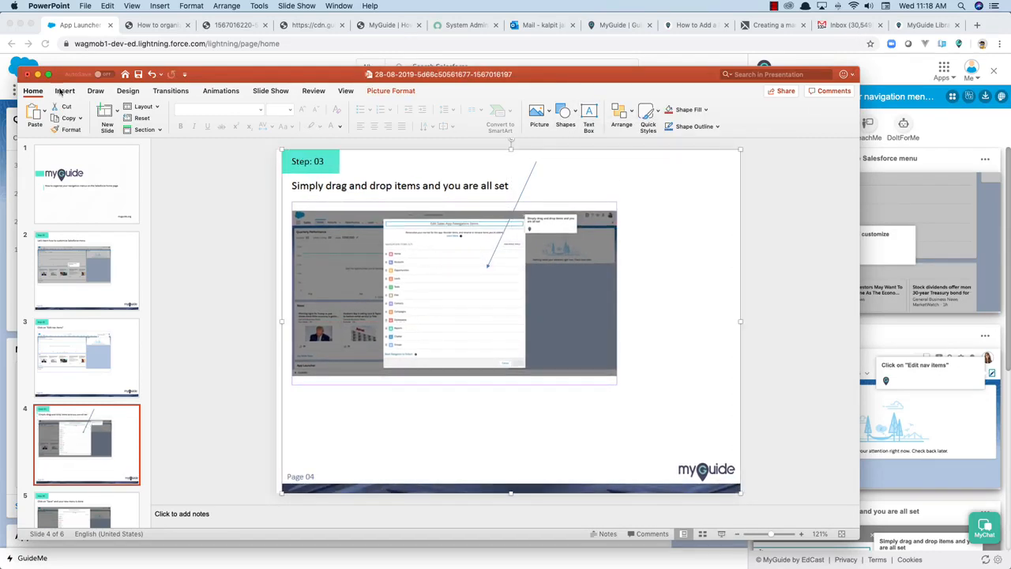
left_click(30, 75)
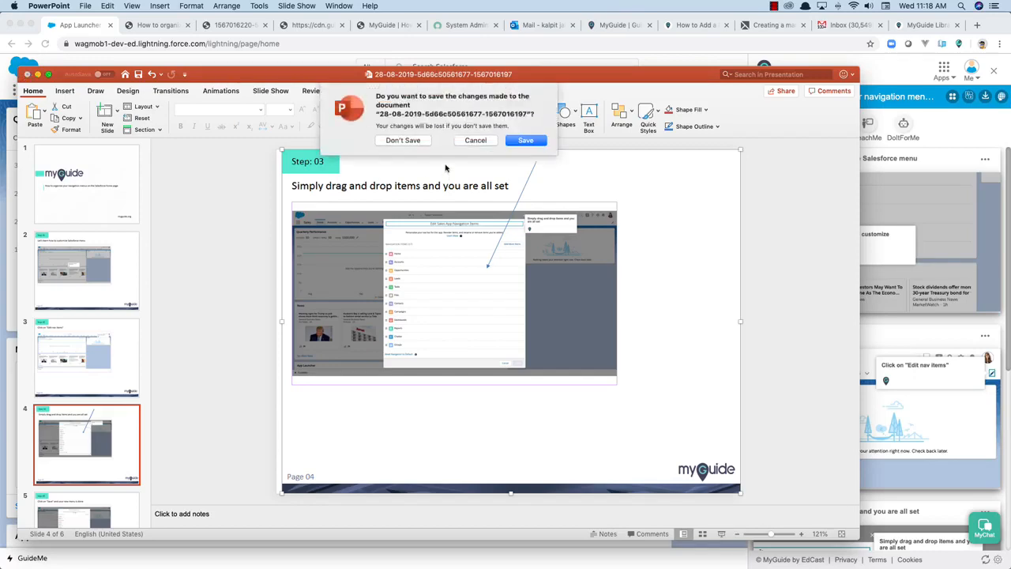
left_click(399, 143)
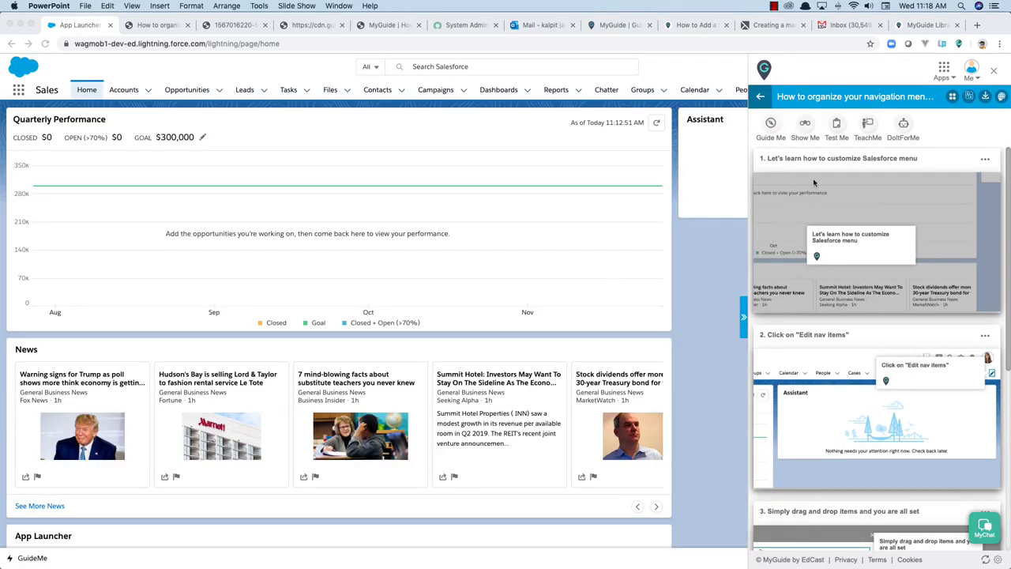
Reopen the guide on organizing navigation menus from the Home Page Guides list, refresh it, and export it as a Video File (.mp4)
left_click(760, 98)
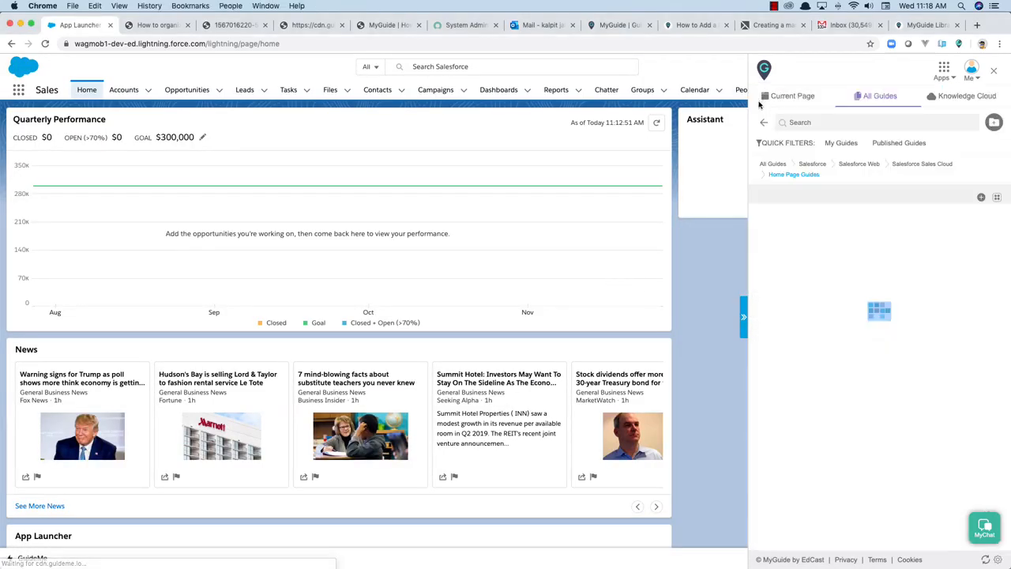
scroll(860, 296, "down", 2)
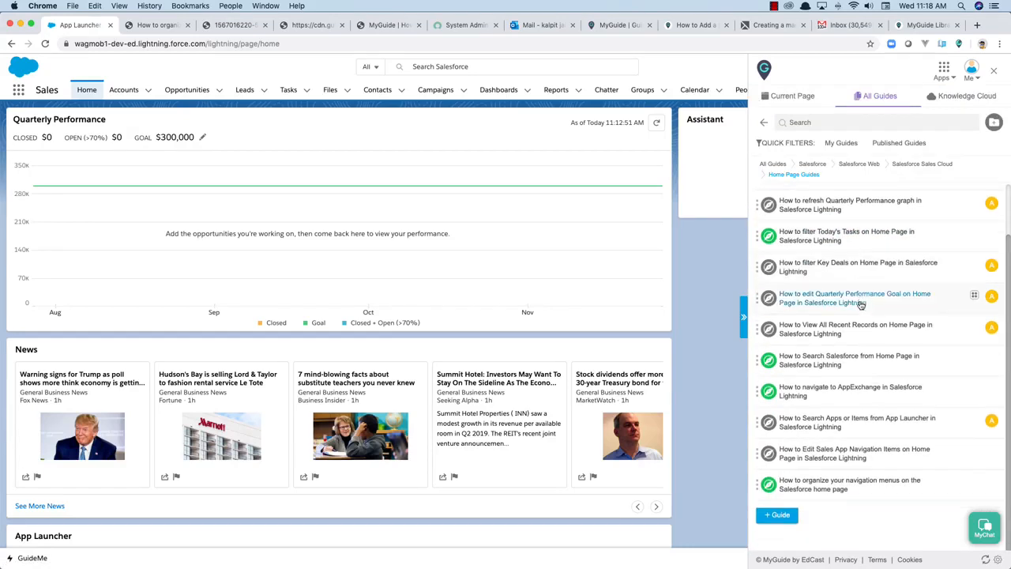
left_click(862, 481)
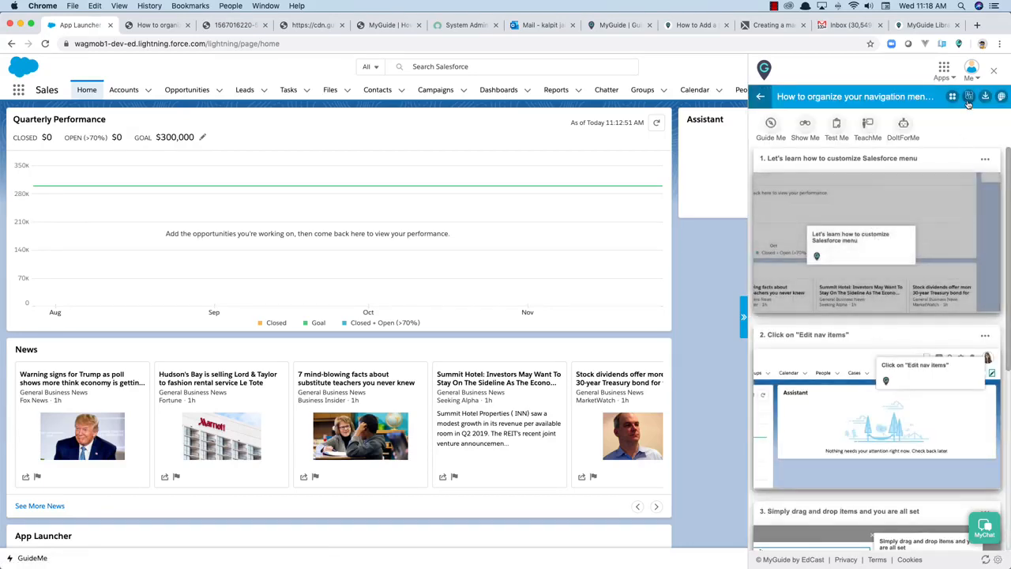
left_click(985, 560)
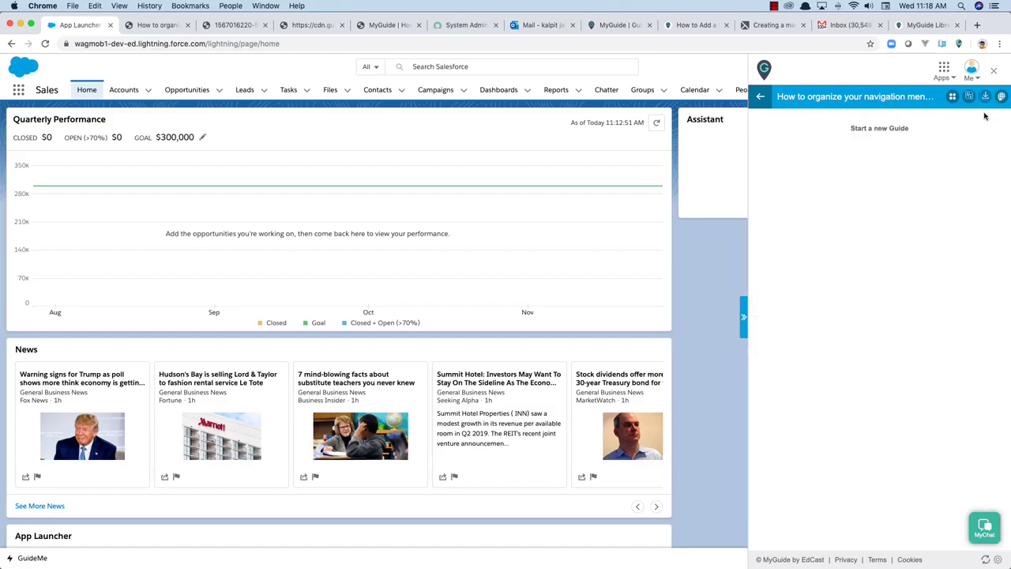
left_click(986, 96)
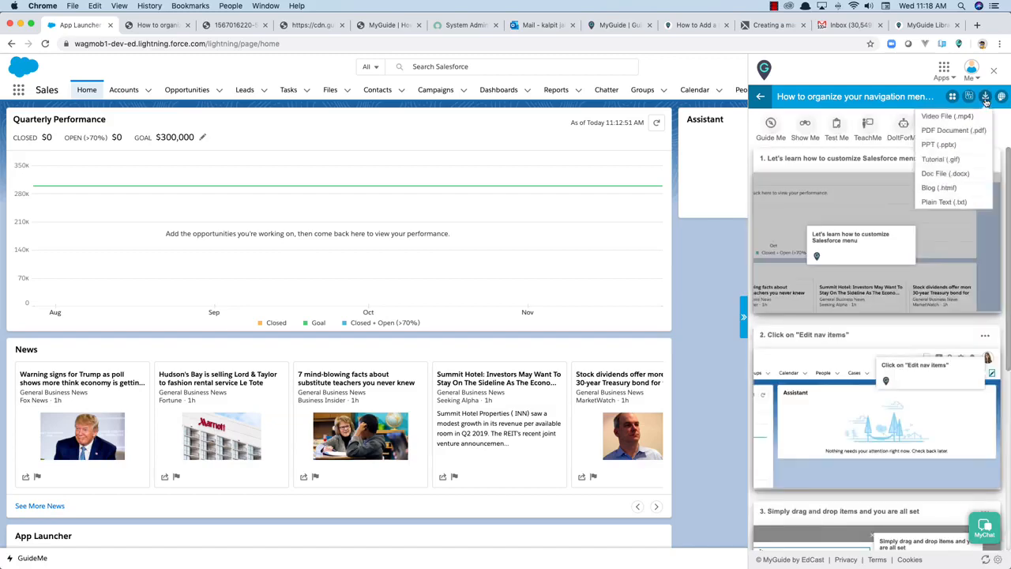
left_click(948, 116)
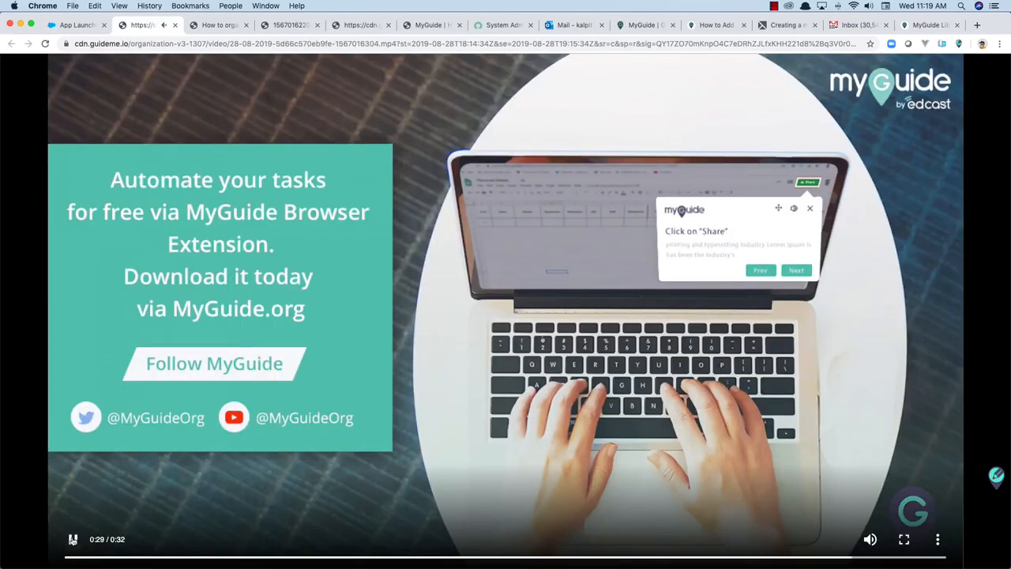
Pause the exported guide video on its closing slide and return to the Salesforce page
left_click(204, 519)
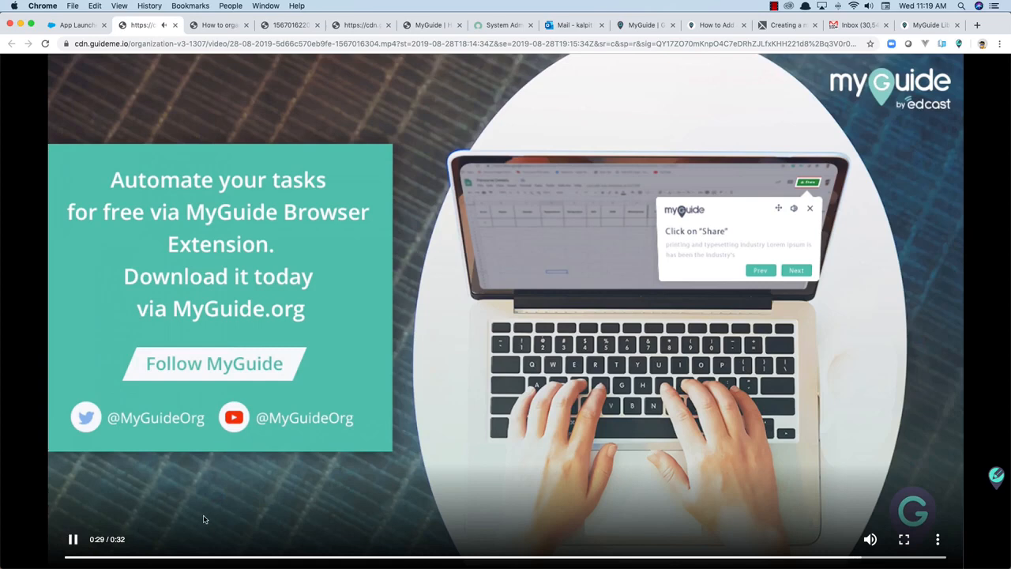
left_click(73, 540)
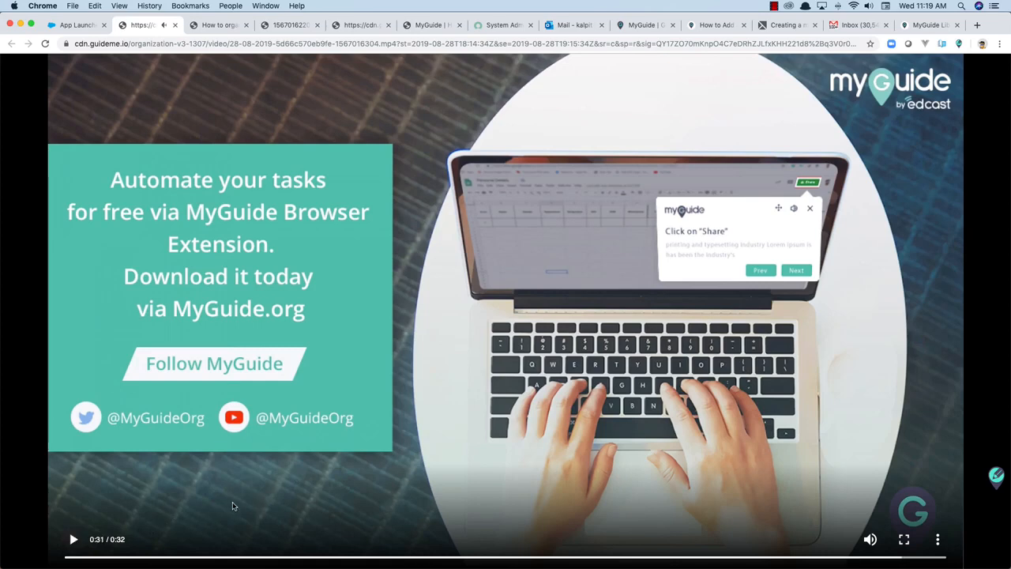
left_click(109, 29)
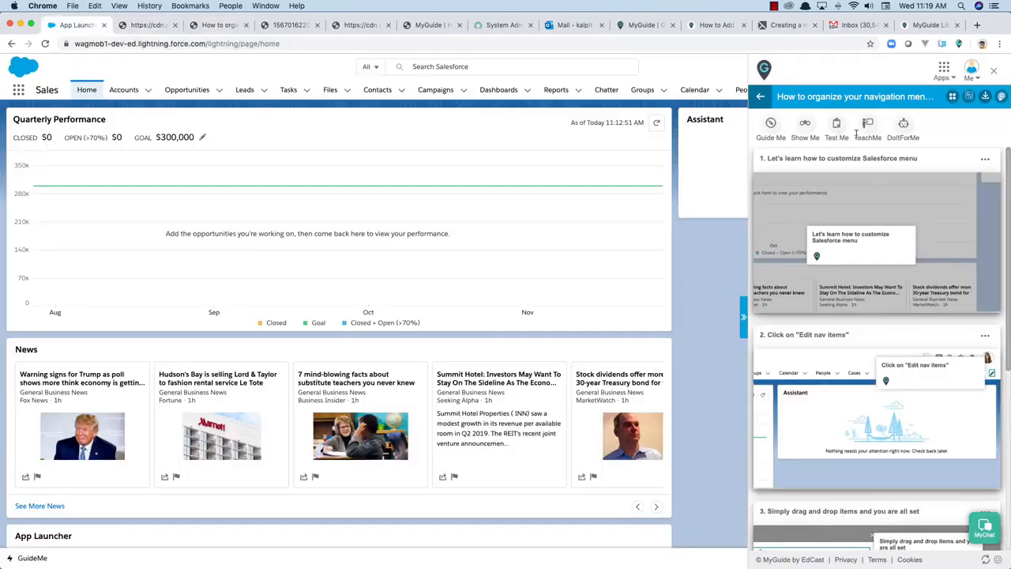
Review the first and last slide images and texts in the MyGuide video settings, and close the settings with Done
left_click(979, 80)
left_click(938, 152)
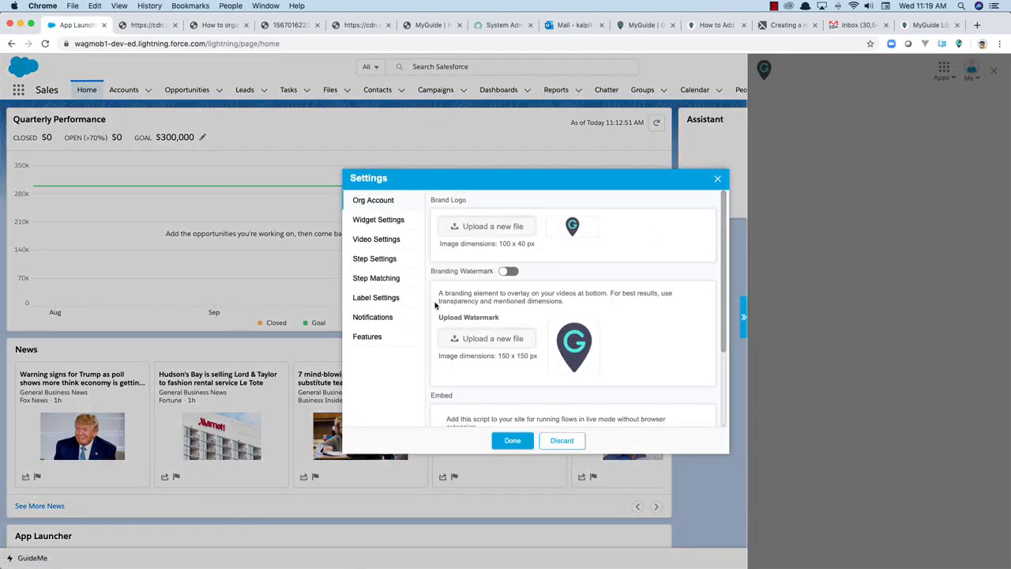
left_click(375, 240)
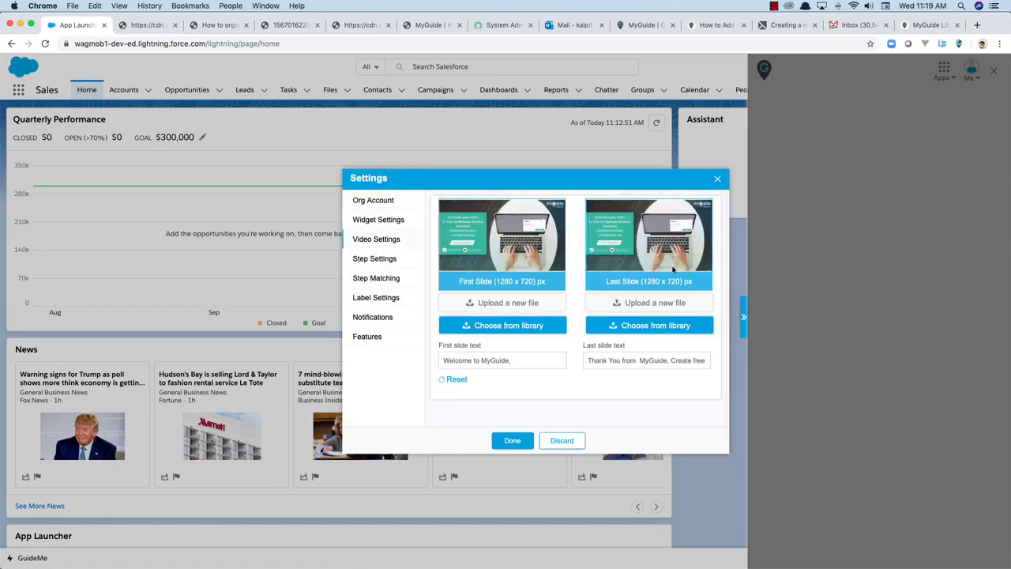
left_click_drag(532, 362, 428, 362)
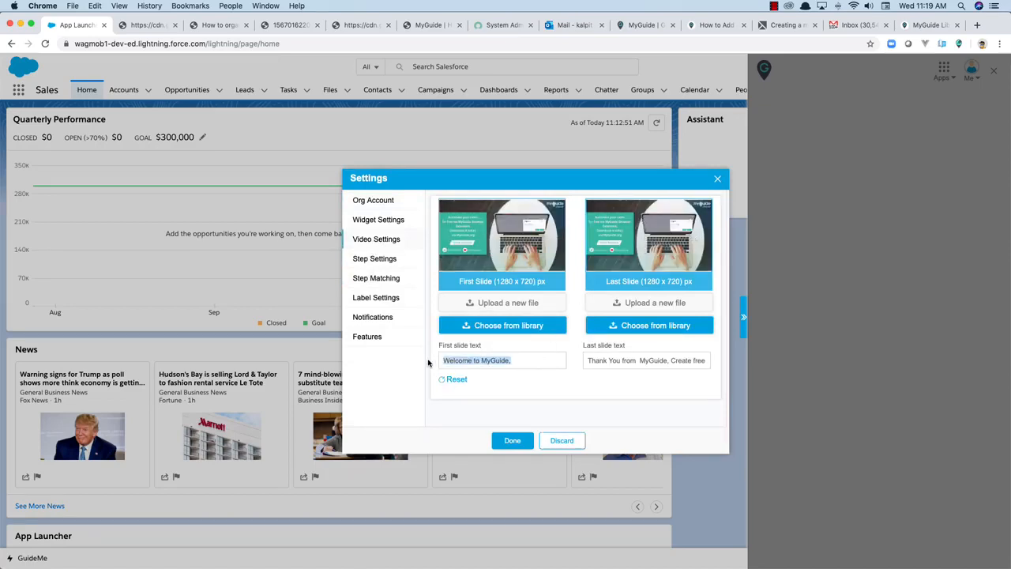
left_click(592, 365)
key("End")
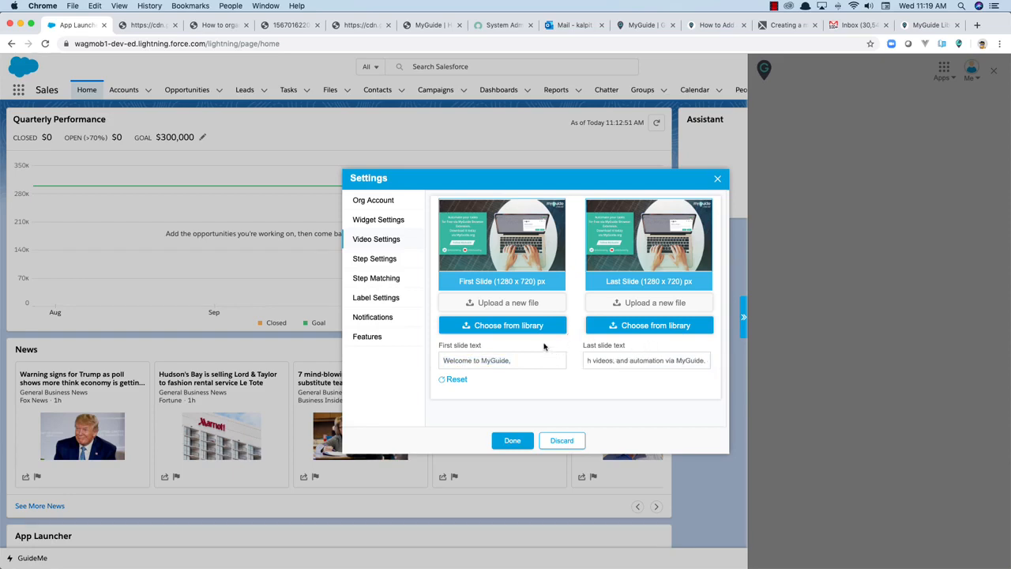
left_click(514, 440)
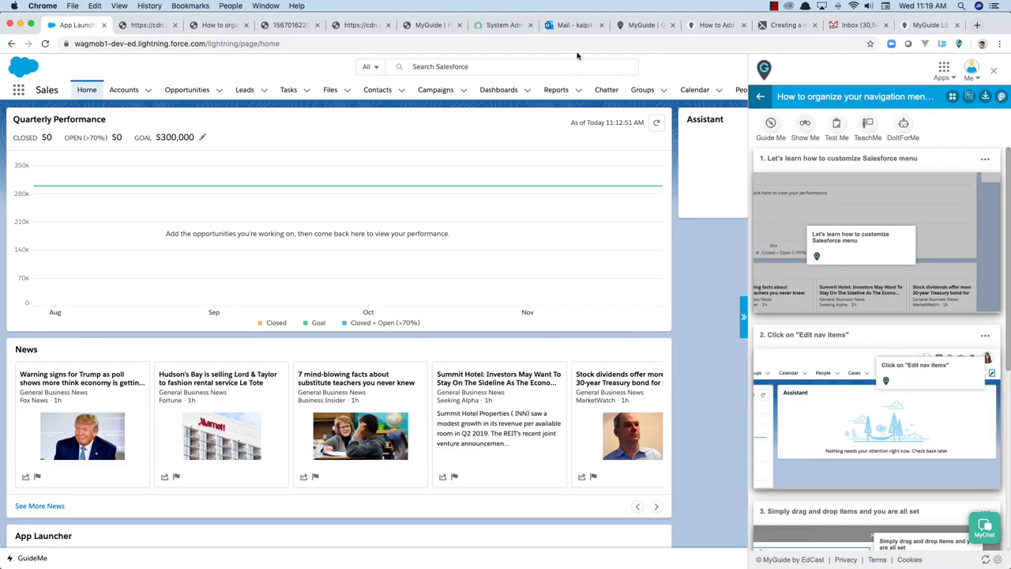
Switch to the myguide.org website and view the list of free MyGuide downloads
left_click(648, 26)
mouse_move(632, 102)
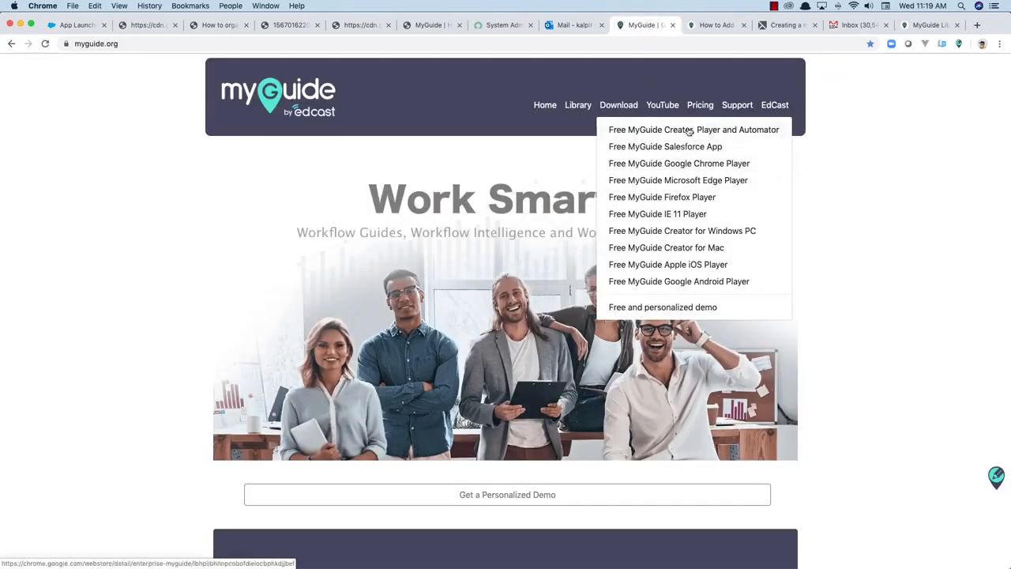
left_click(895, 279)
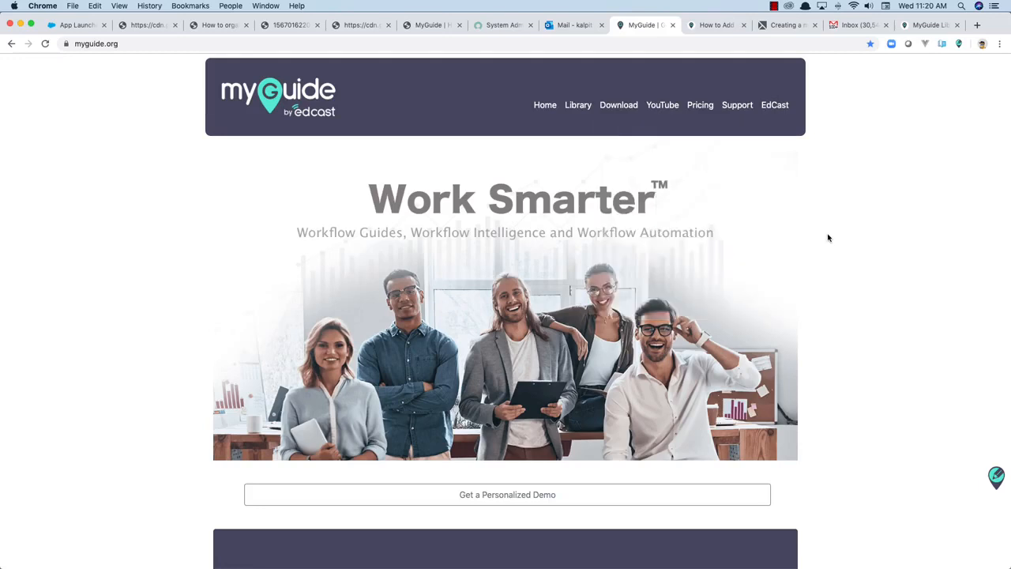
Open MyGuide's YouTube channel from the website and browse through its uploaded videos
left_click(661, 107)
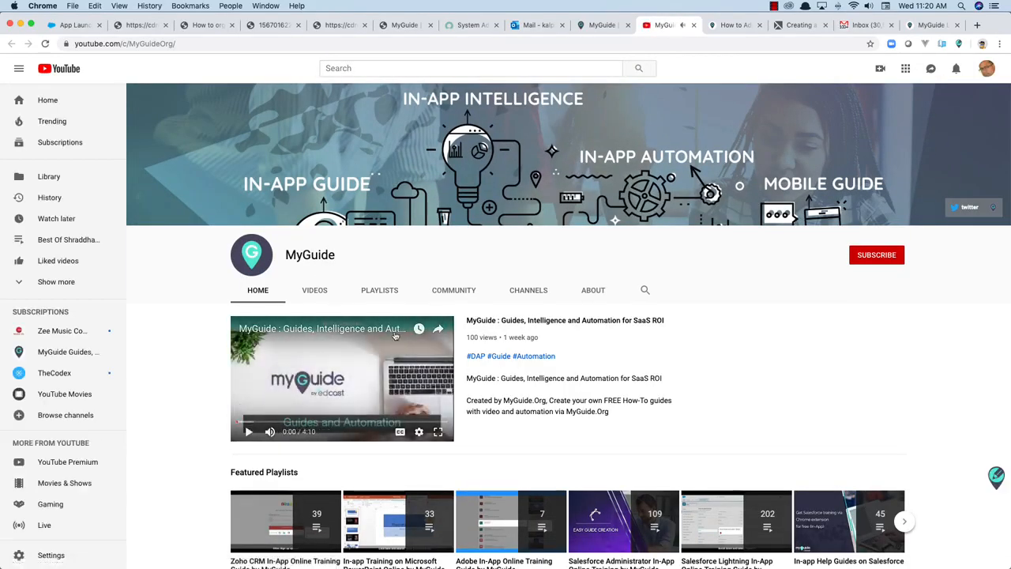
left_click(324, 292)
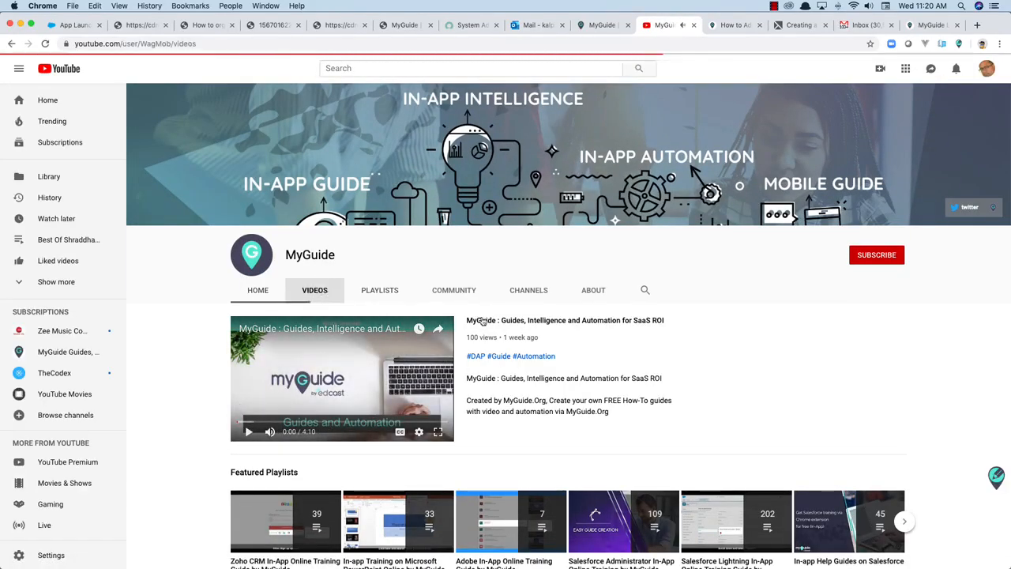
scroll(482, 320, "down", 10)
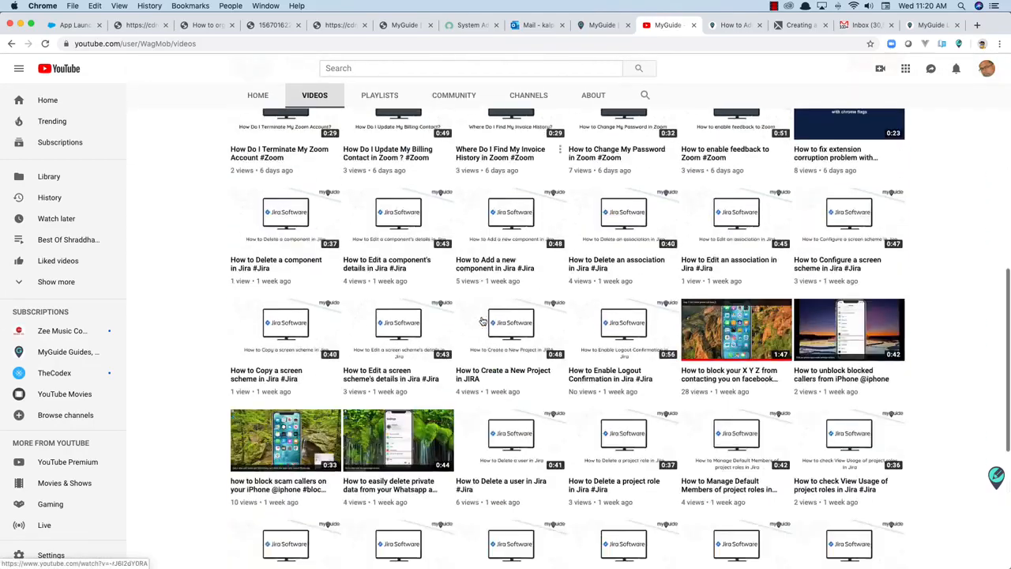
scroll(482, 322, "down", 10)
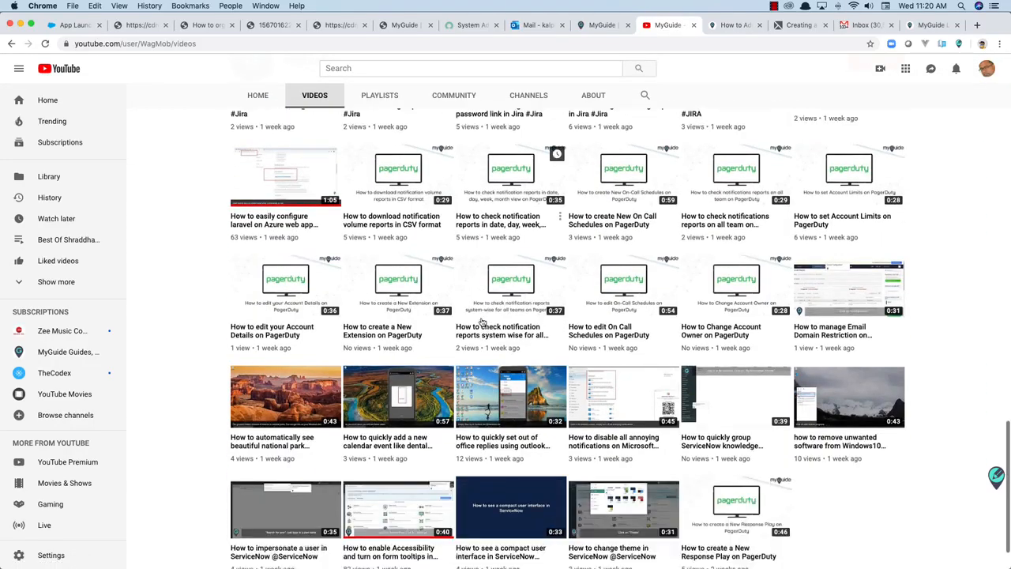
scroll(482, 322, "down", 10)
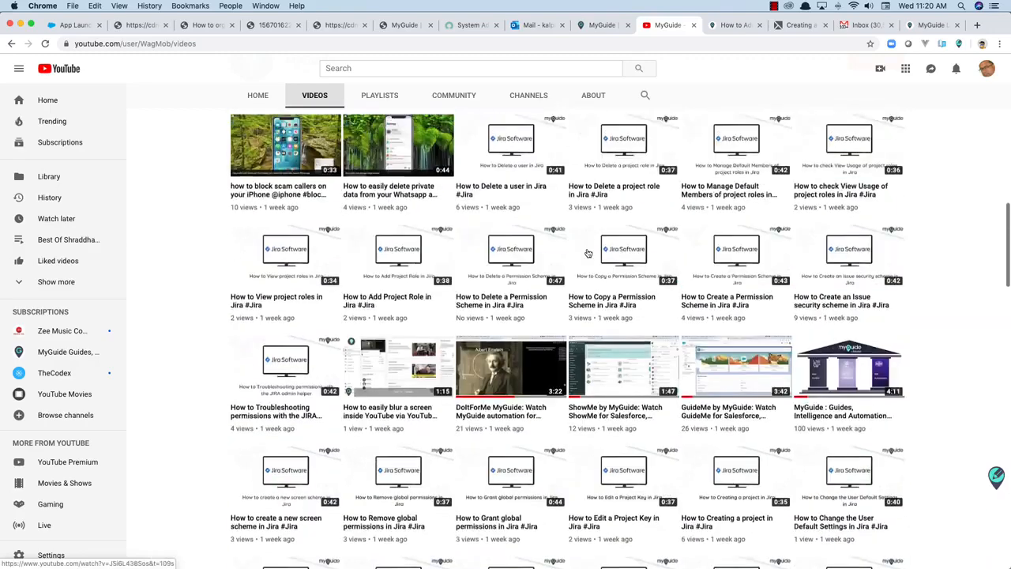
Go back to myguide.org, open the MyGuide Library, and look over the applications that have help guides
left_click(606, 30)
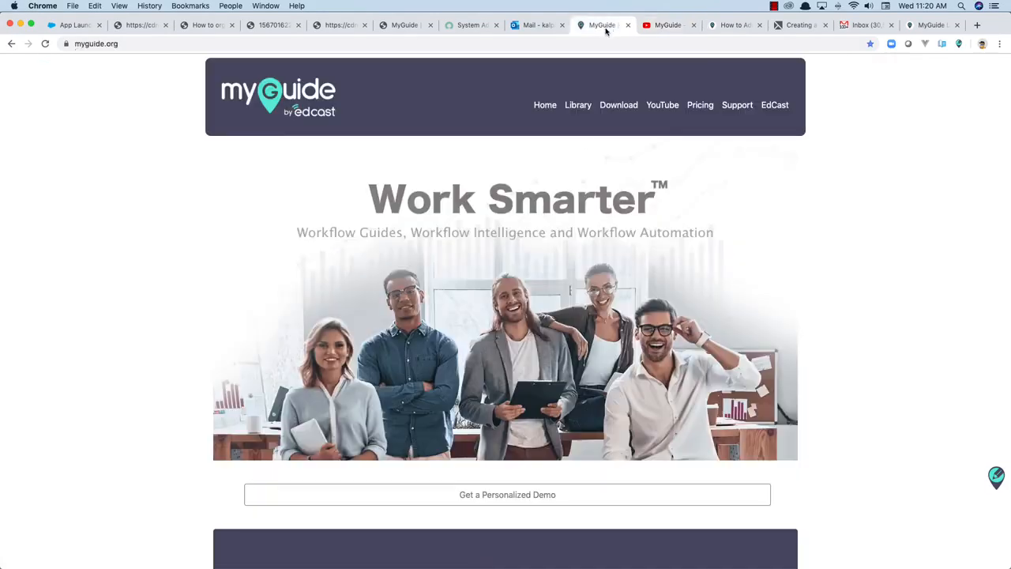
left_click(577, 111)
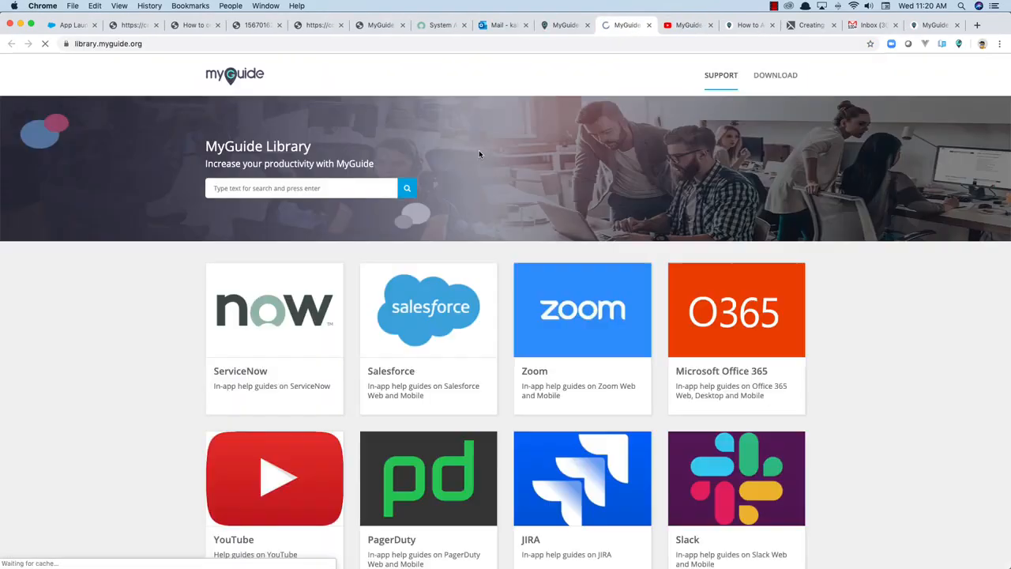
scroll(451, 200, "down", 5)
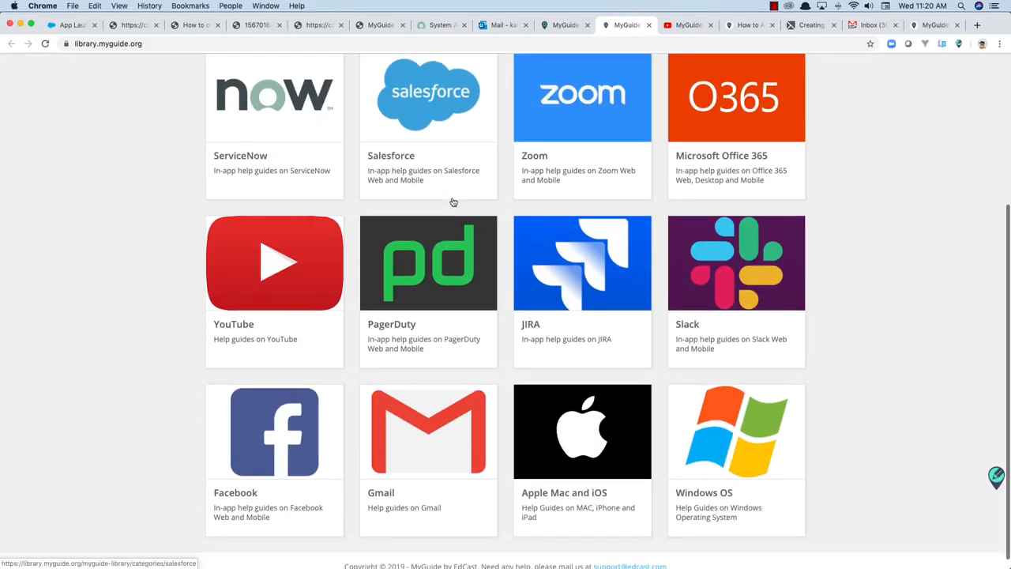
scroll(454, 202, "up", 5)
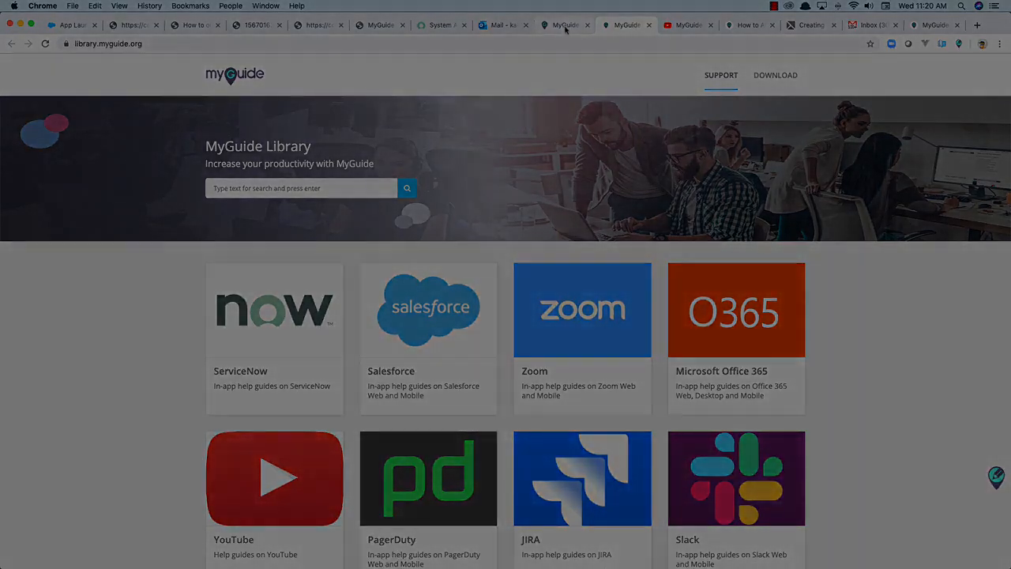
left_click(565, 26)
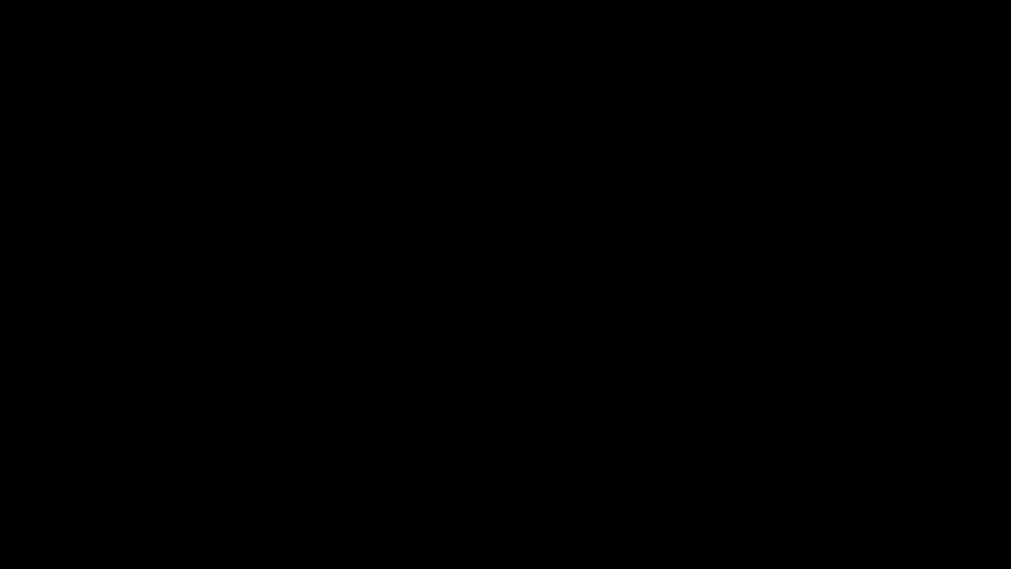